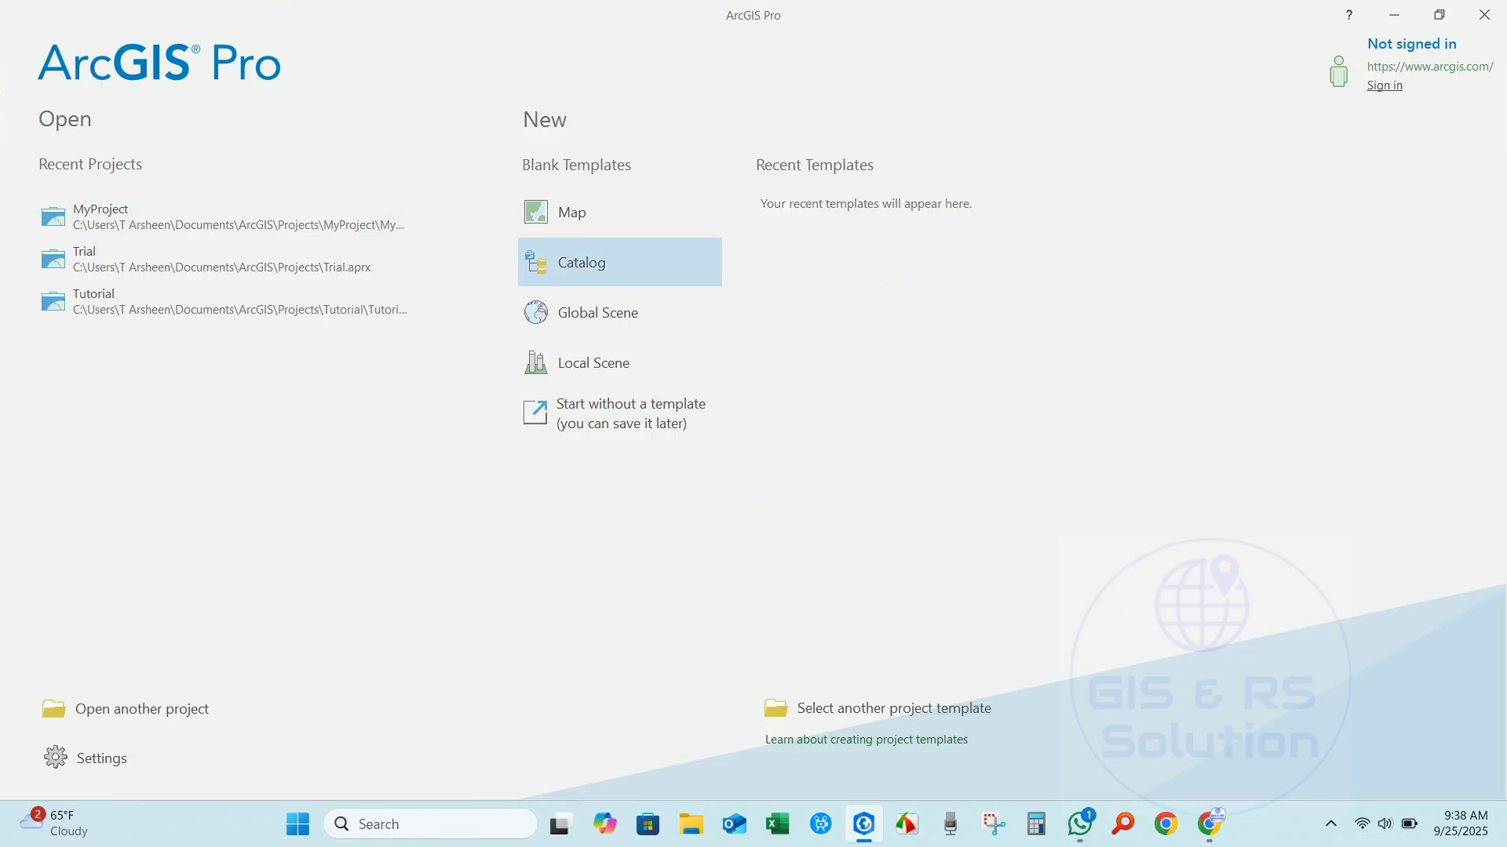
Step: Create a blank Map project named 'ArcGIS Pro Tutorial 1' in F:\GIS & RS Solution Tutorial\ArcGIS Pro Tutorial
left_click(582, 220)
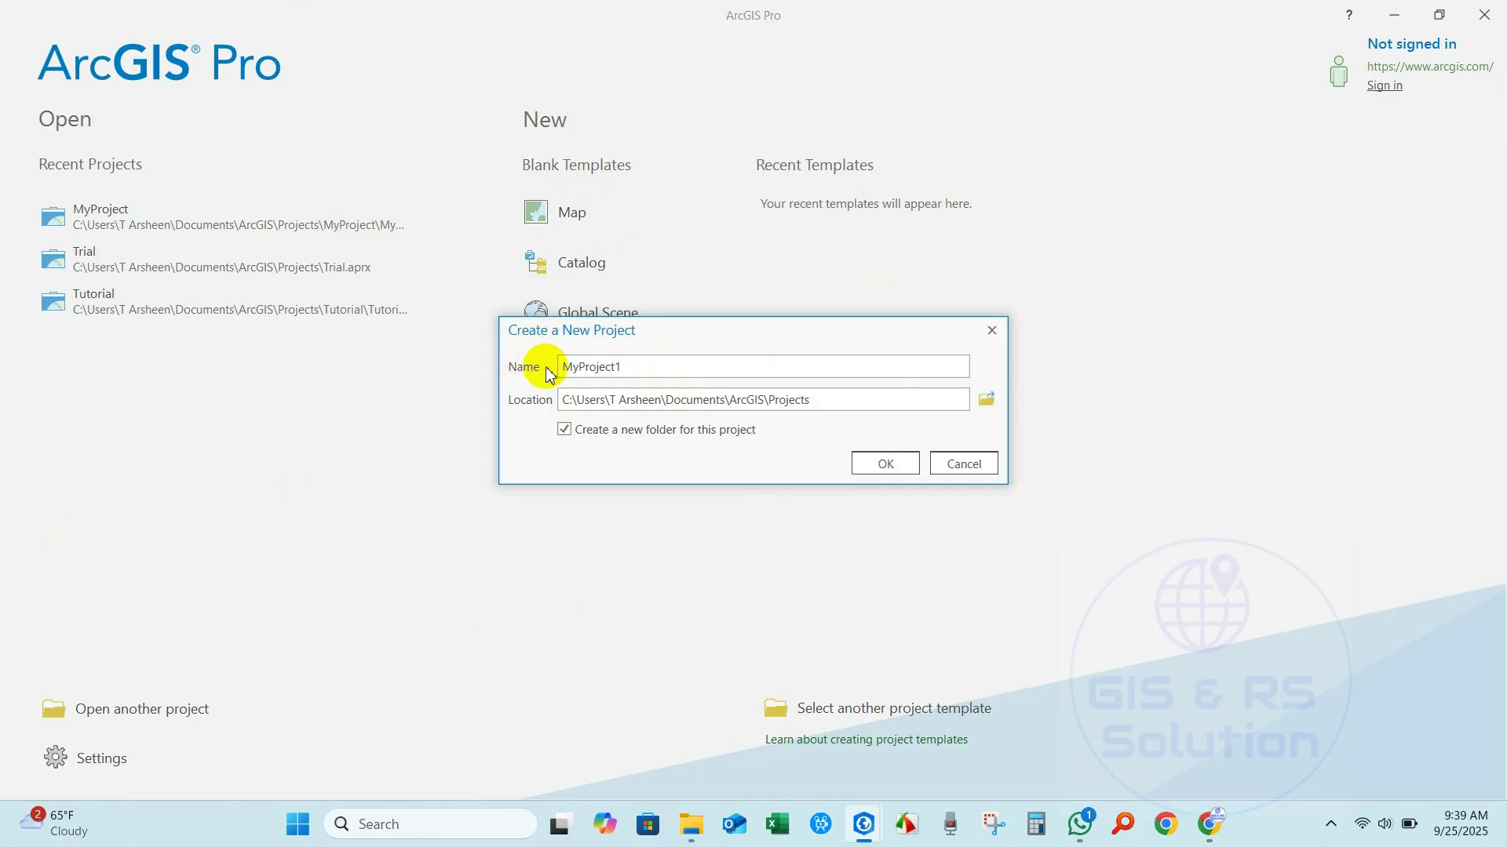
left_click_drag(657, 369, 536, 368)
type("Arc")
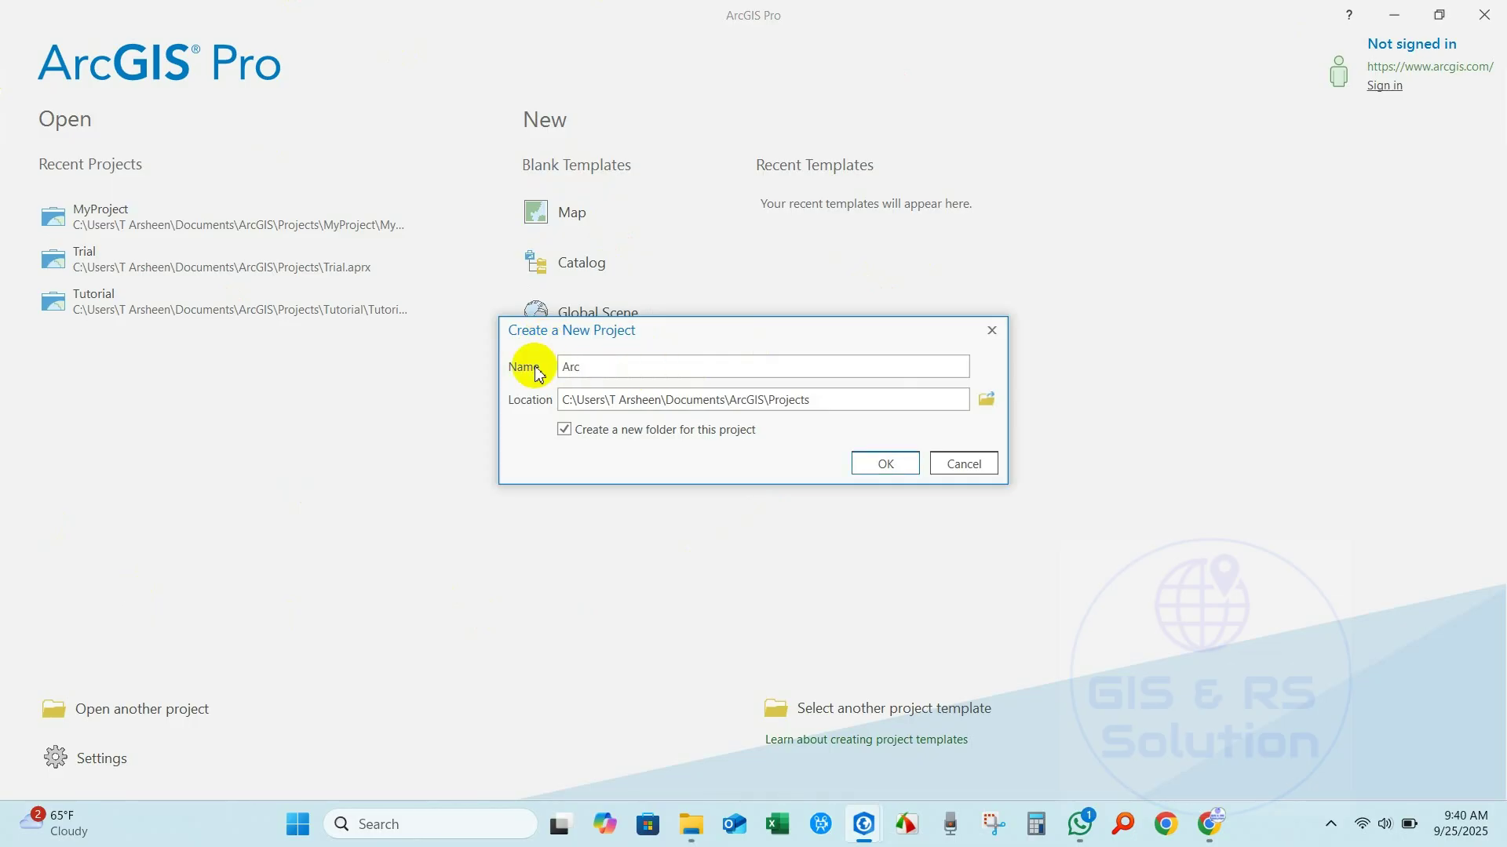
type("GIS Pro Tutorial 1")
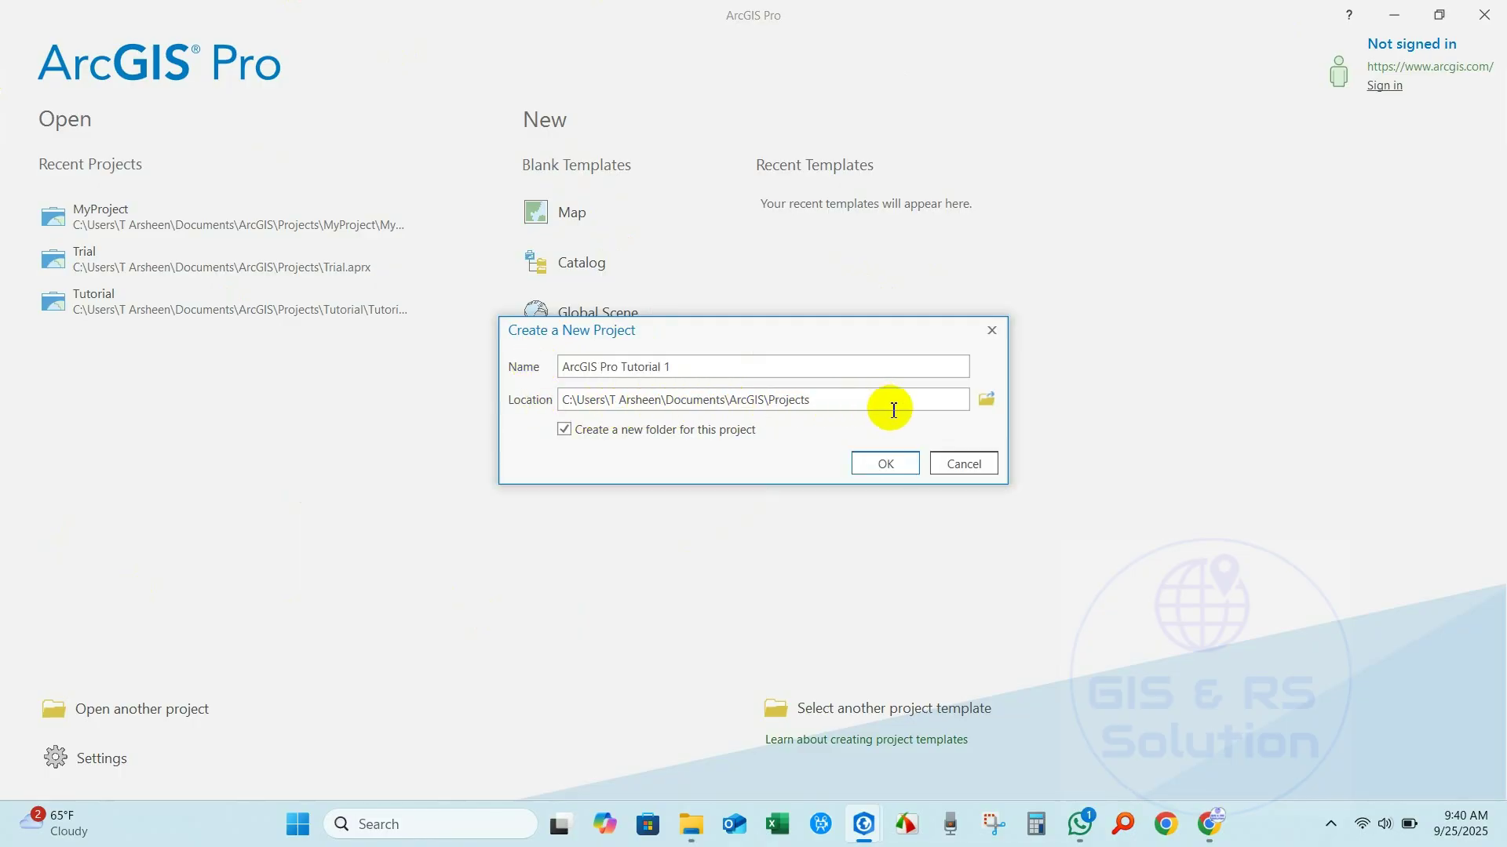
left_click(987, 399)
left_click(601, 425)
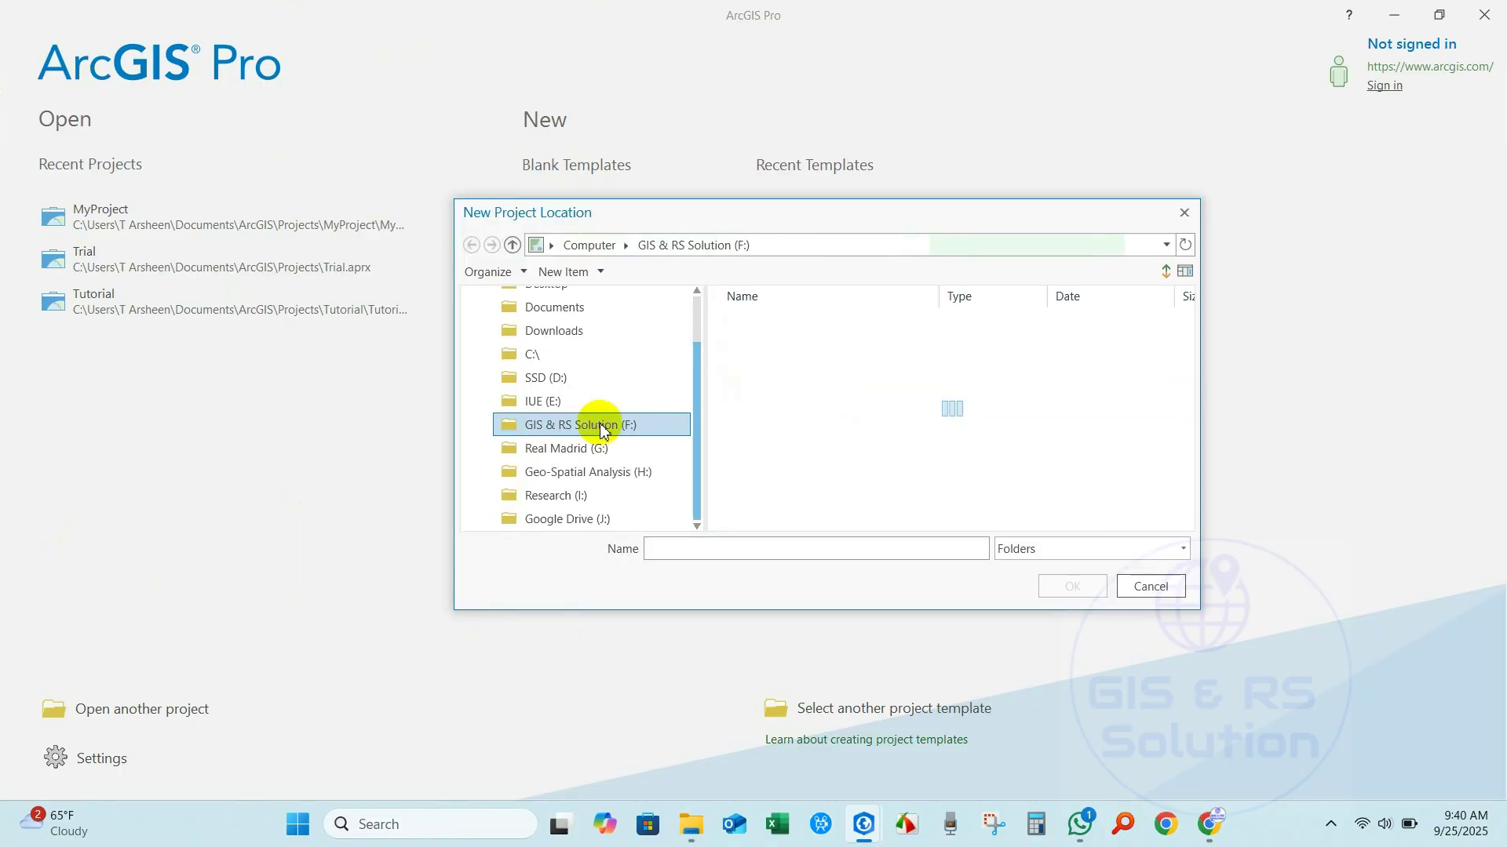
left_click(794, 369)
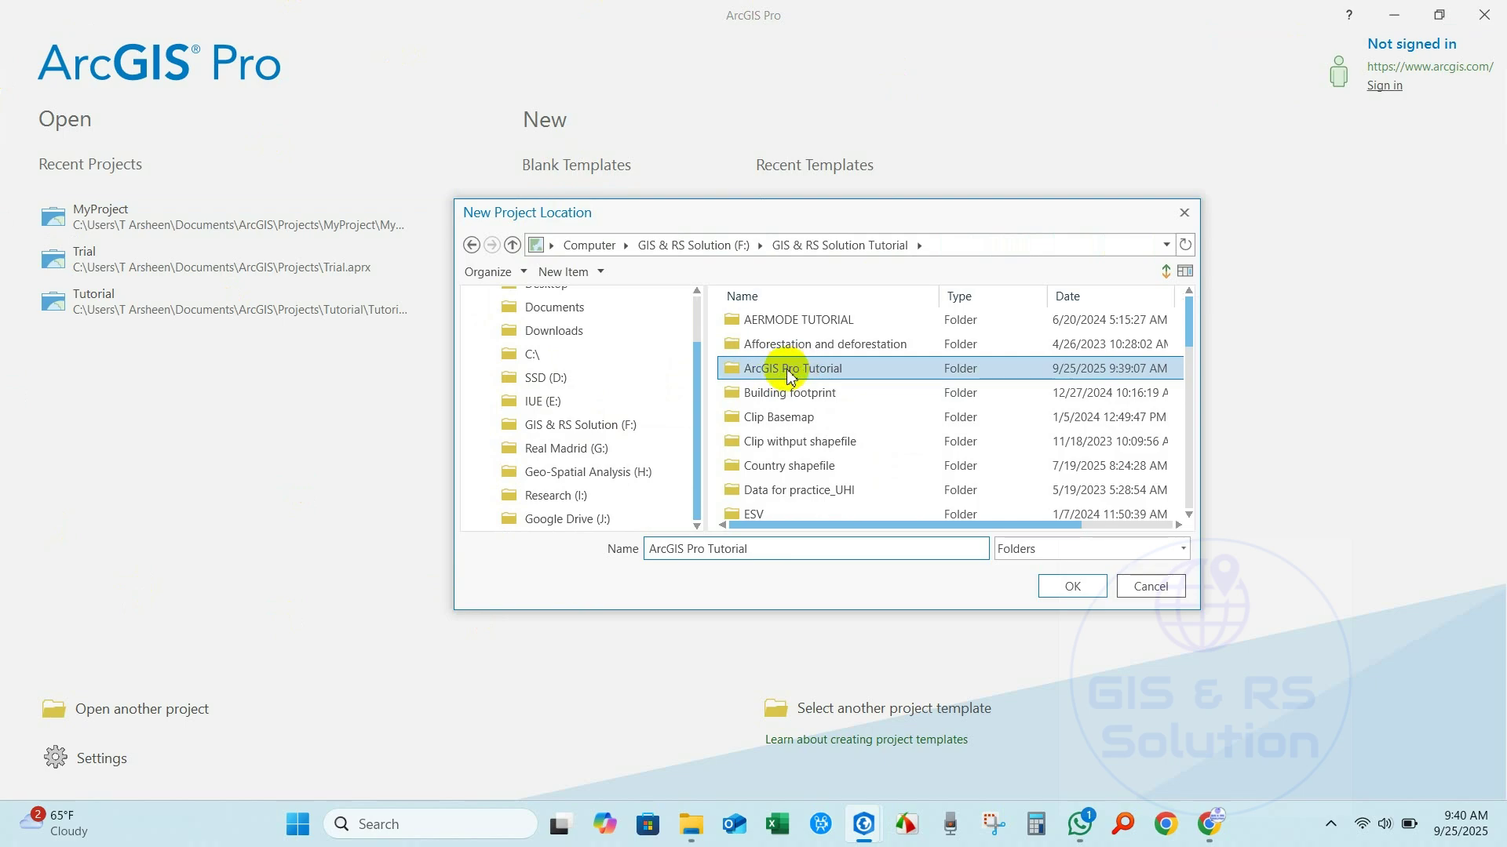
left_click(1061, 585)
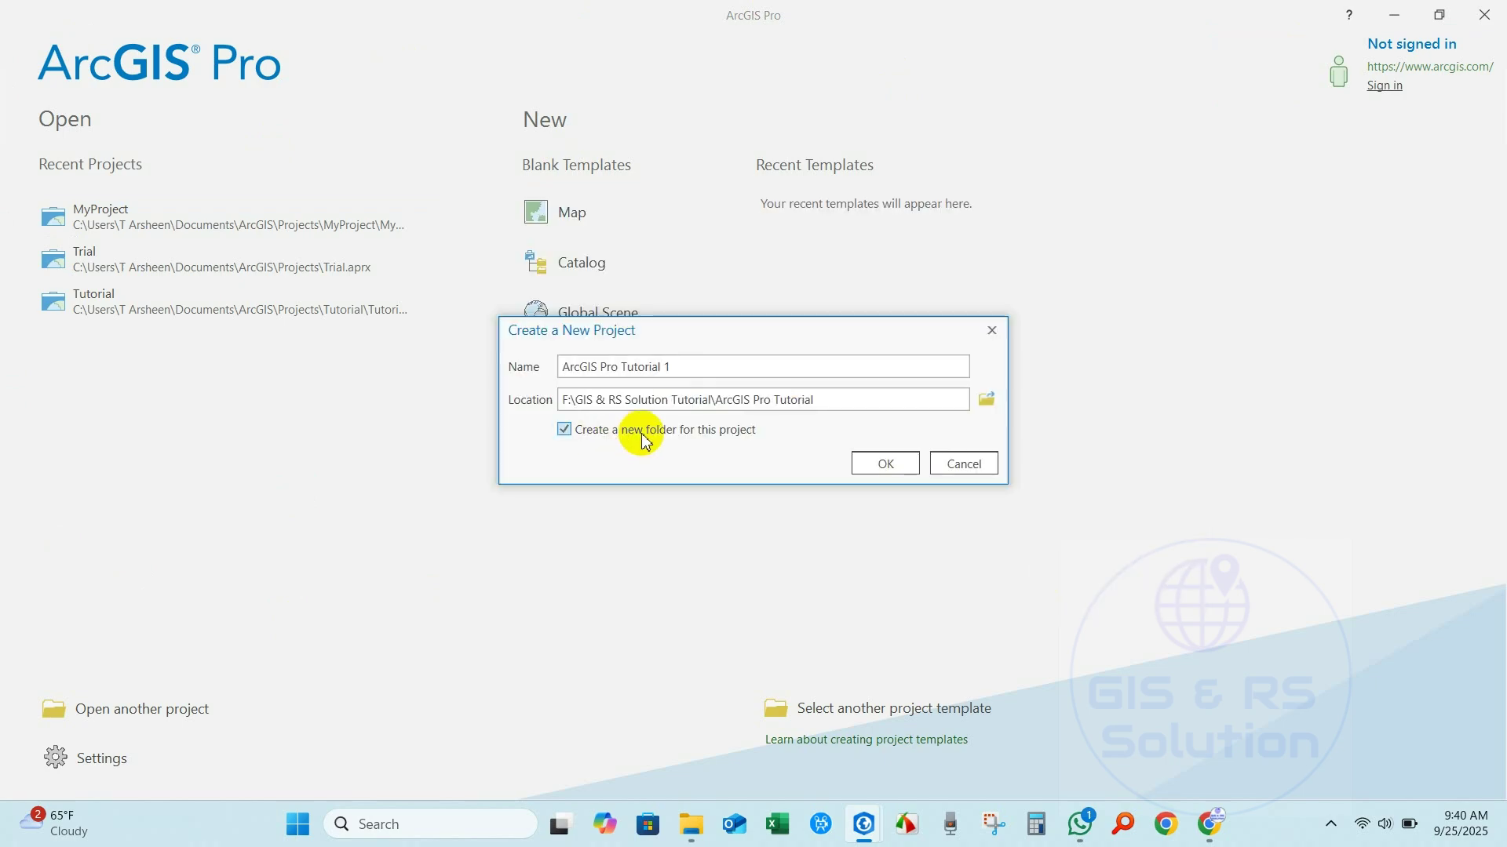
left_click(871, 464)
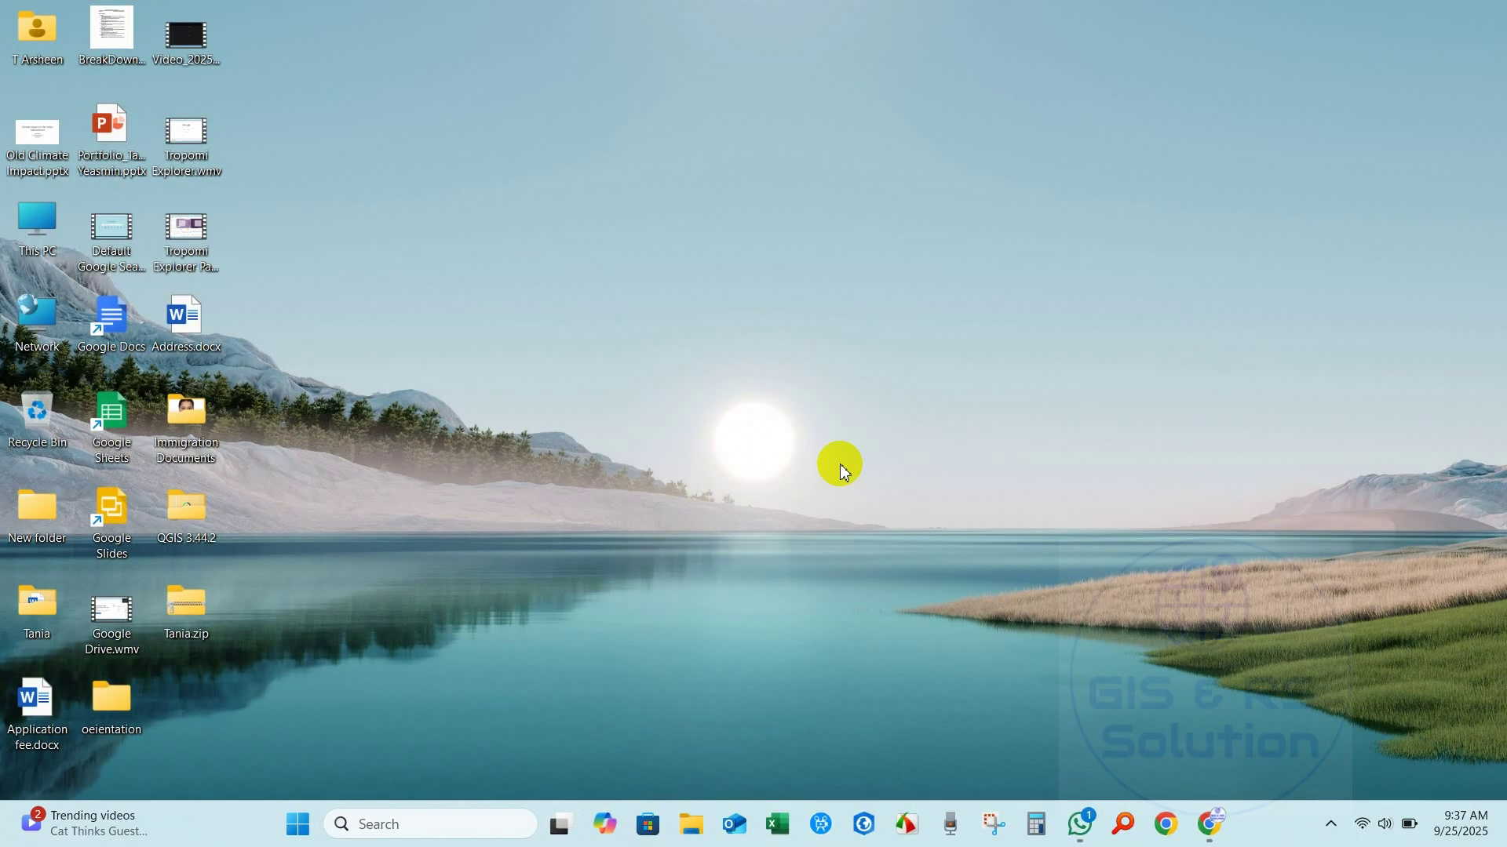
Step: Back in ArcGIS Pro, recreate the blank Map project 'ArcGIS Pro Tutorial 1' in the F: ArcGIS Pro Tutorial folder
left_click(879, 838)
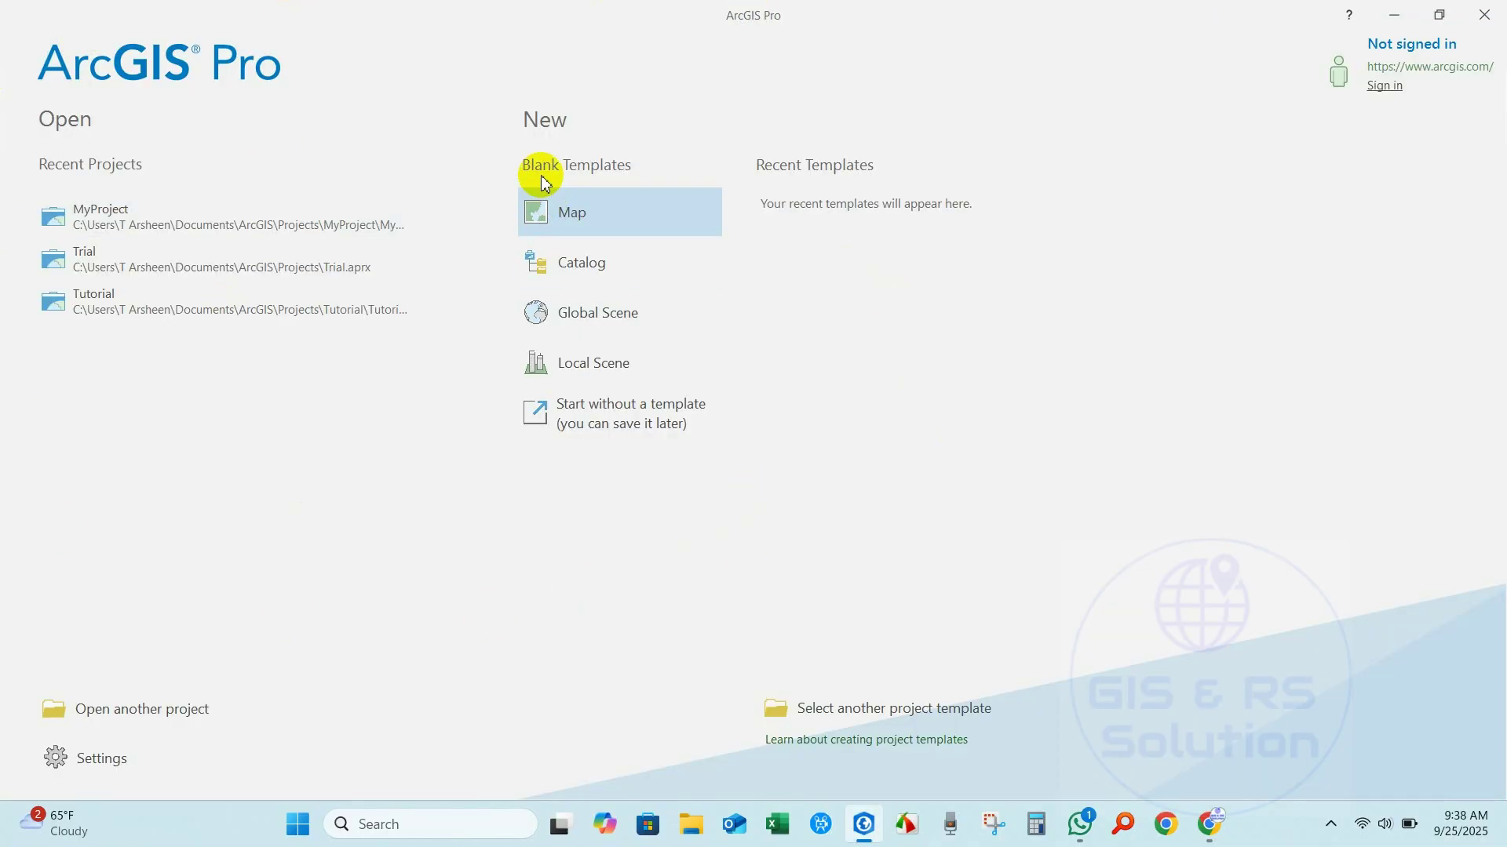
left_click(574, 219)
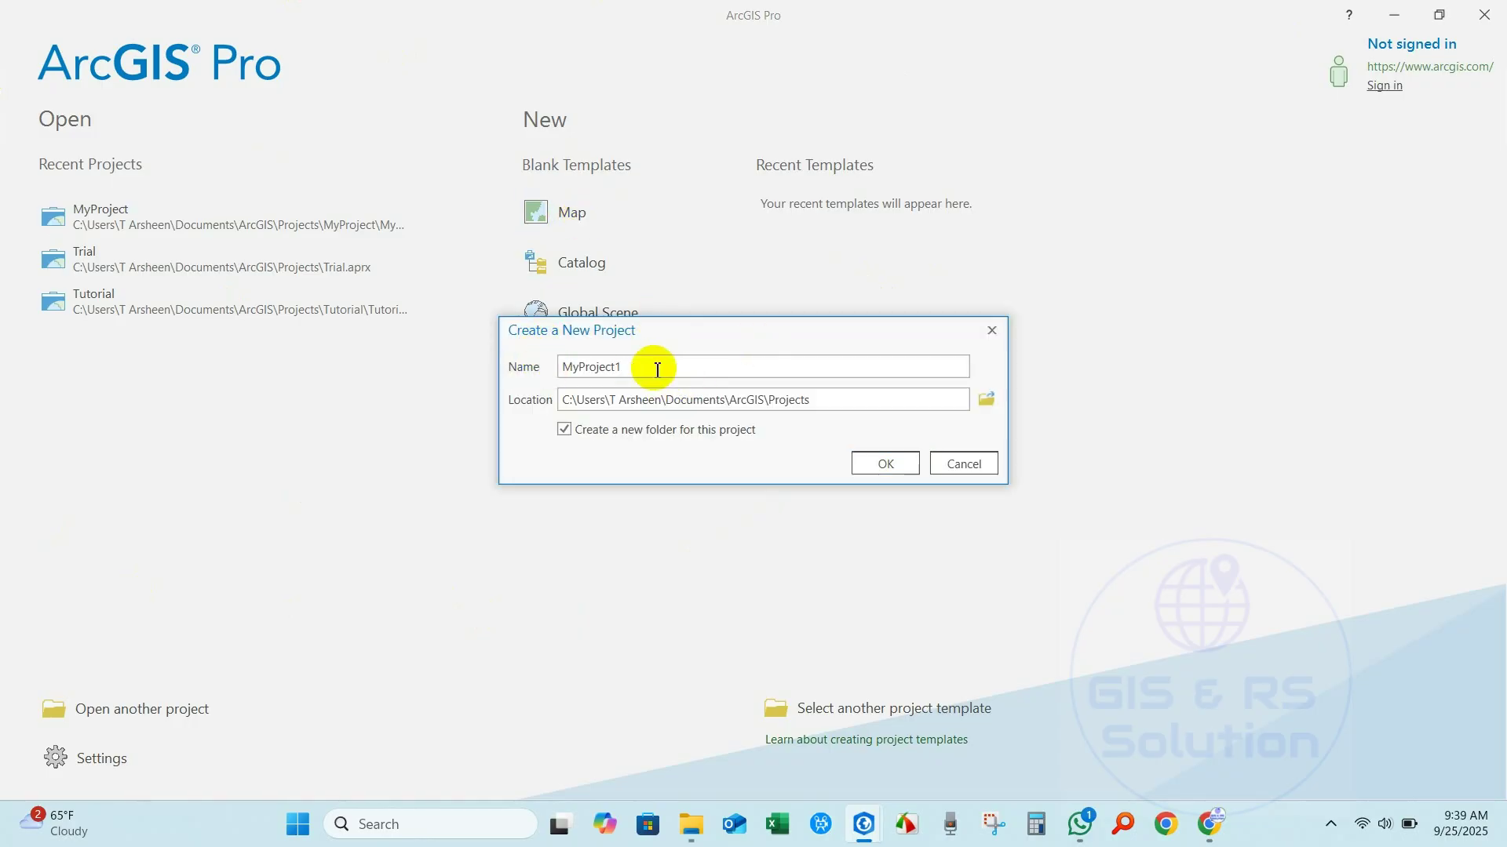
left_click_drag(637, 366, 528, 365)
type("ArcGI")
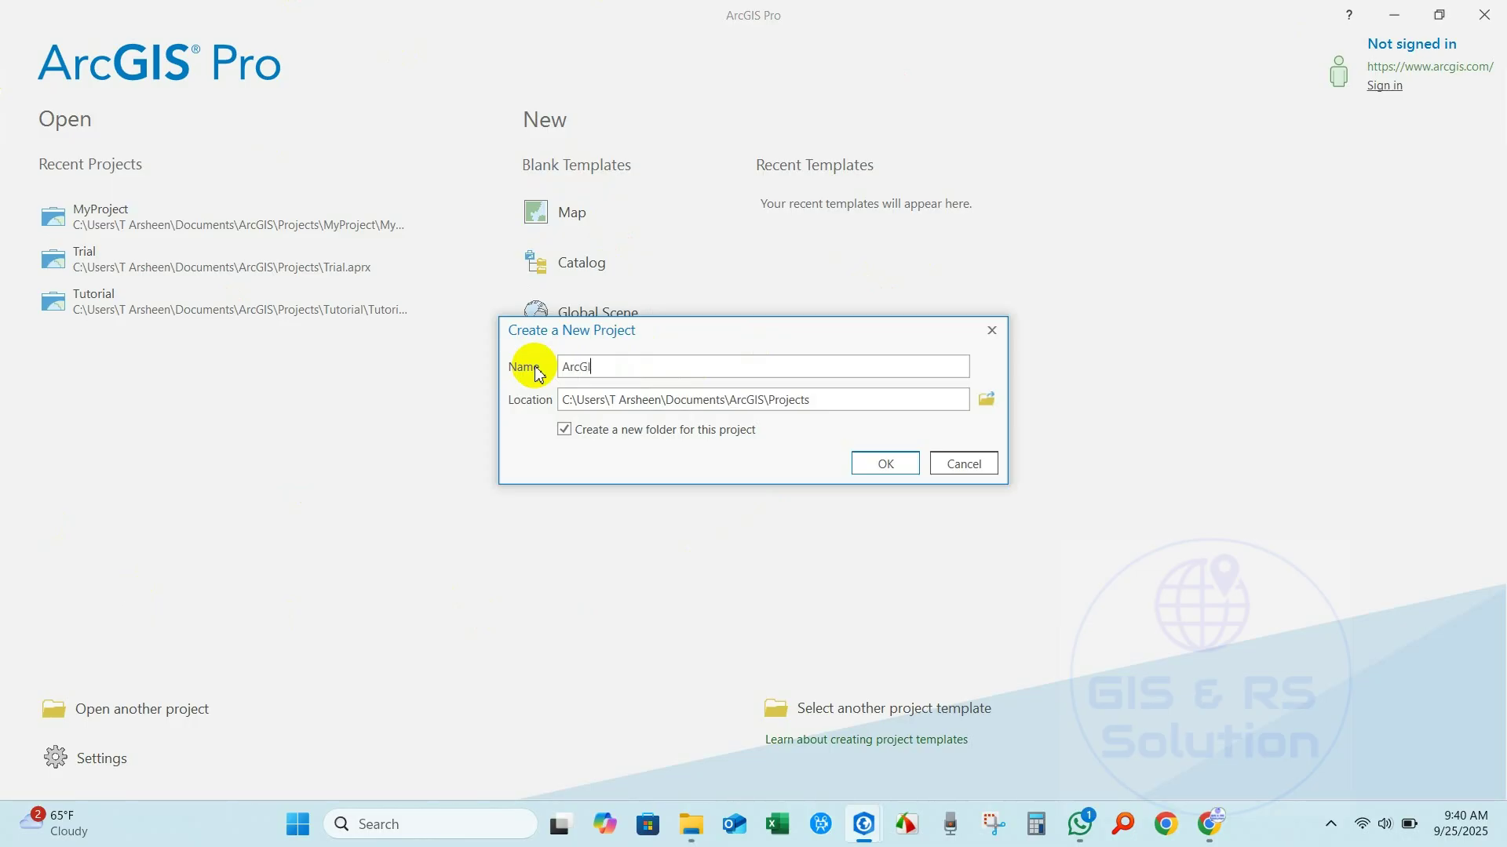
type("S Pro Tutorial 1")
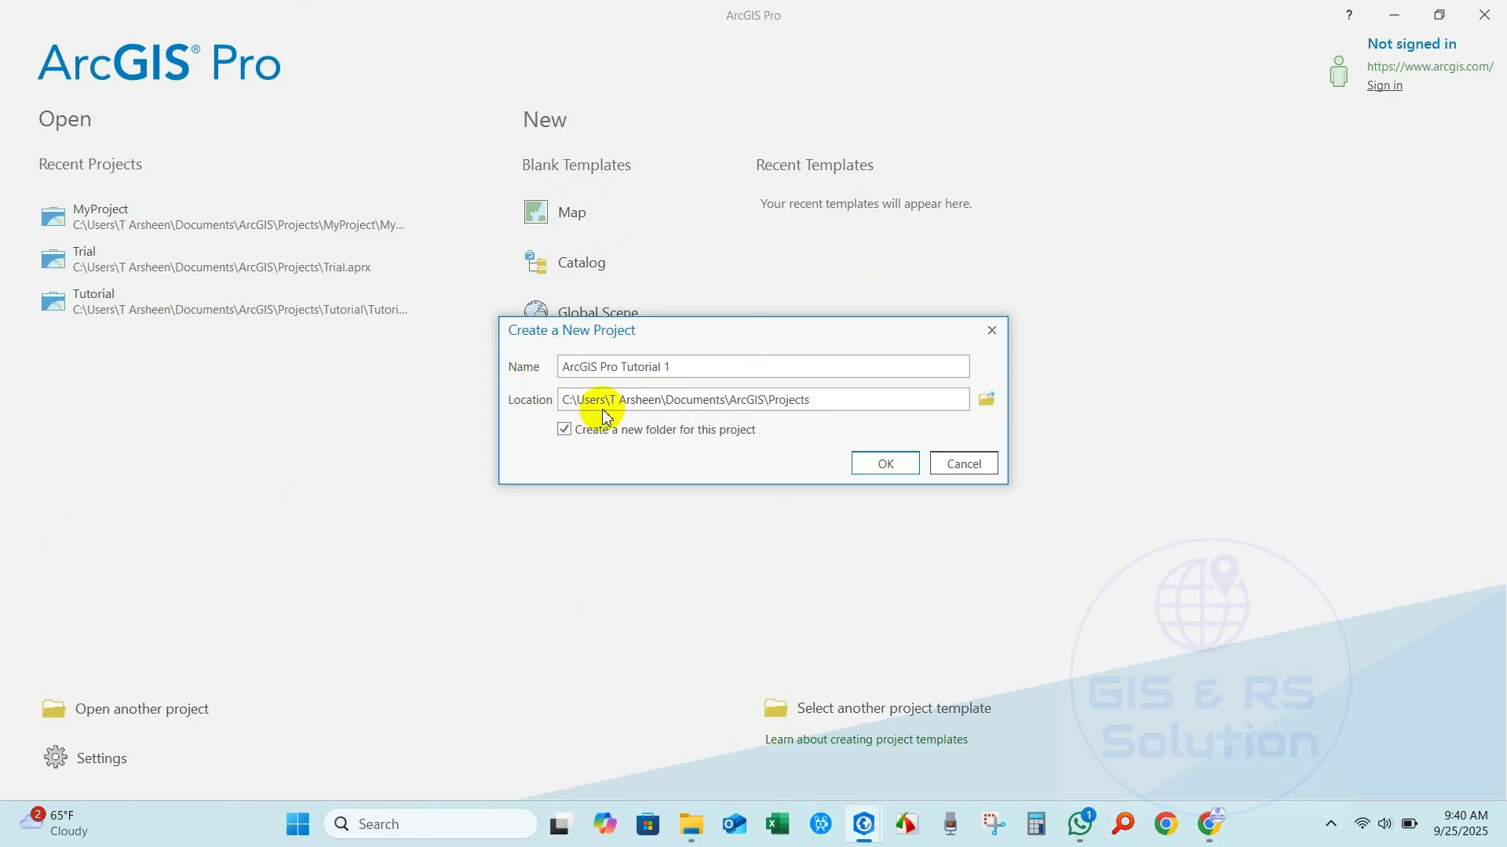
left_click(986, 408)
left_click(590, 425)
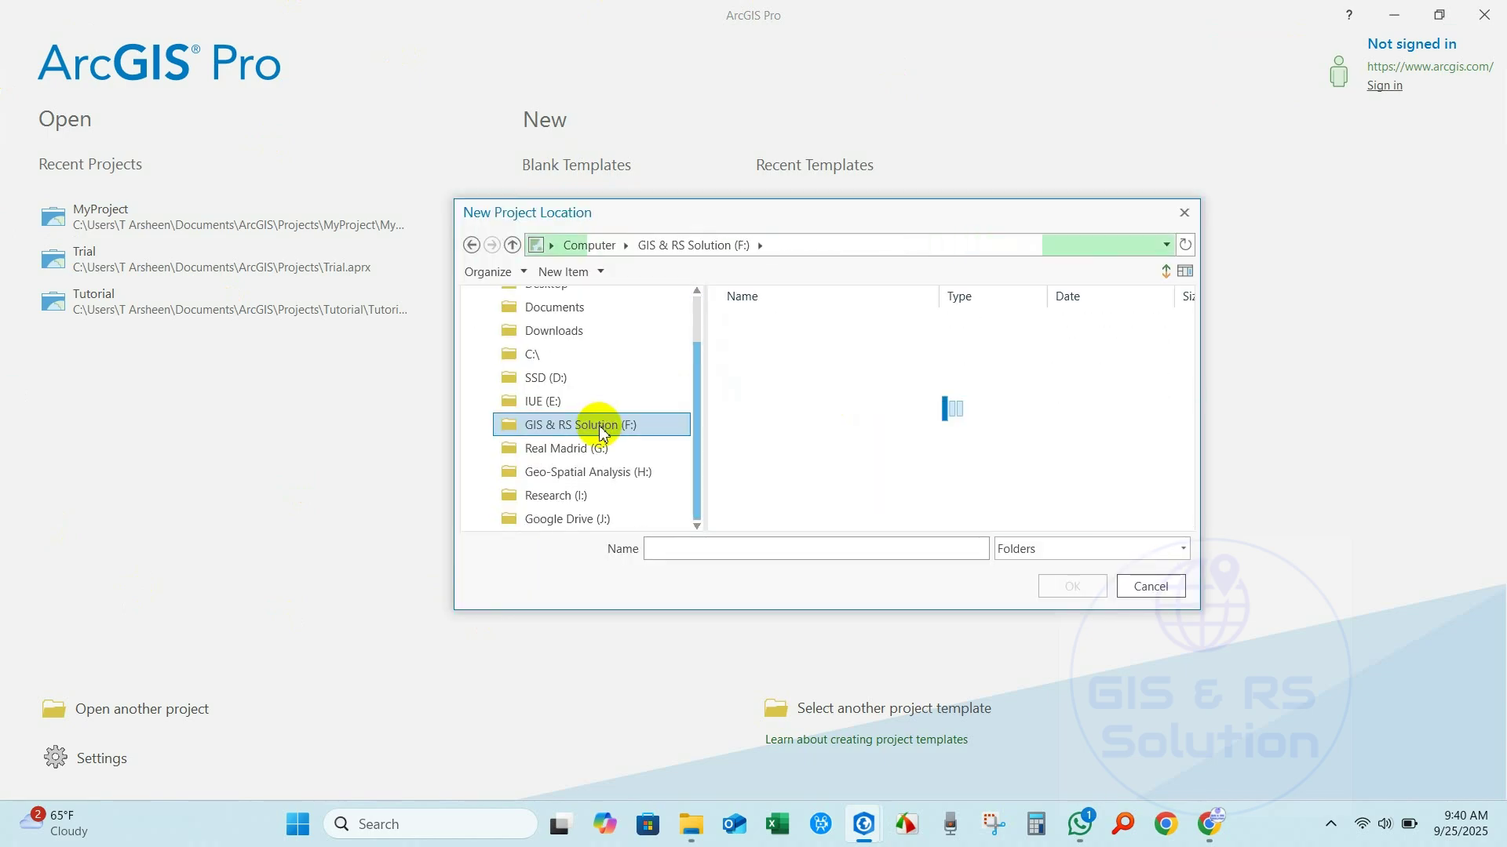
double_click(781, 369)
left_click(782, 368)
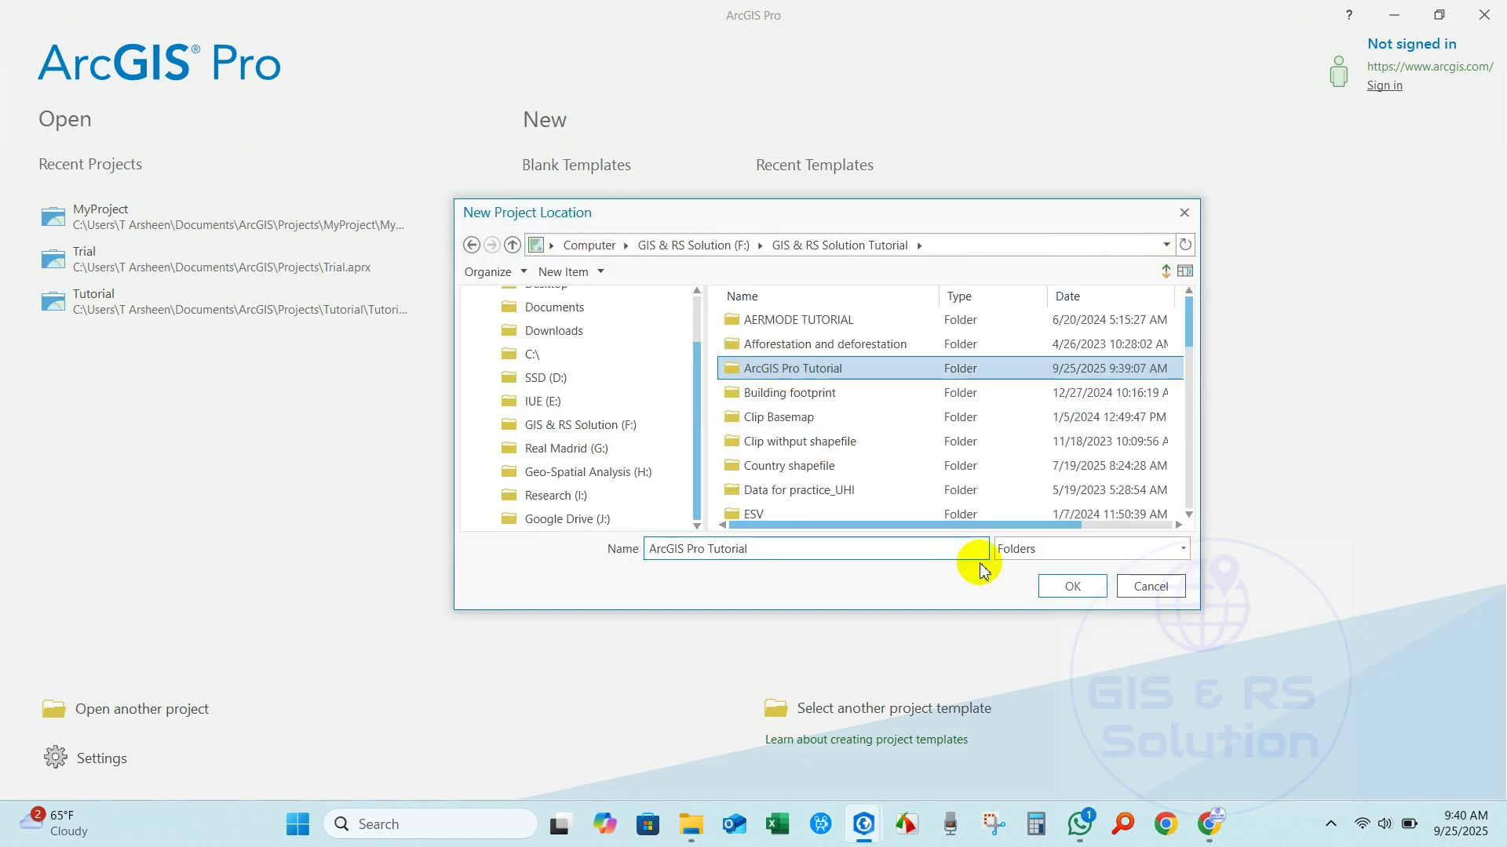
left_click(1061, 585)
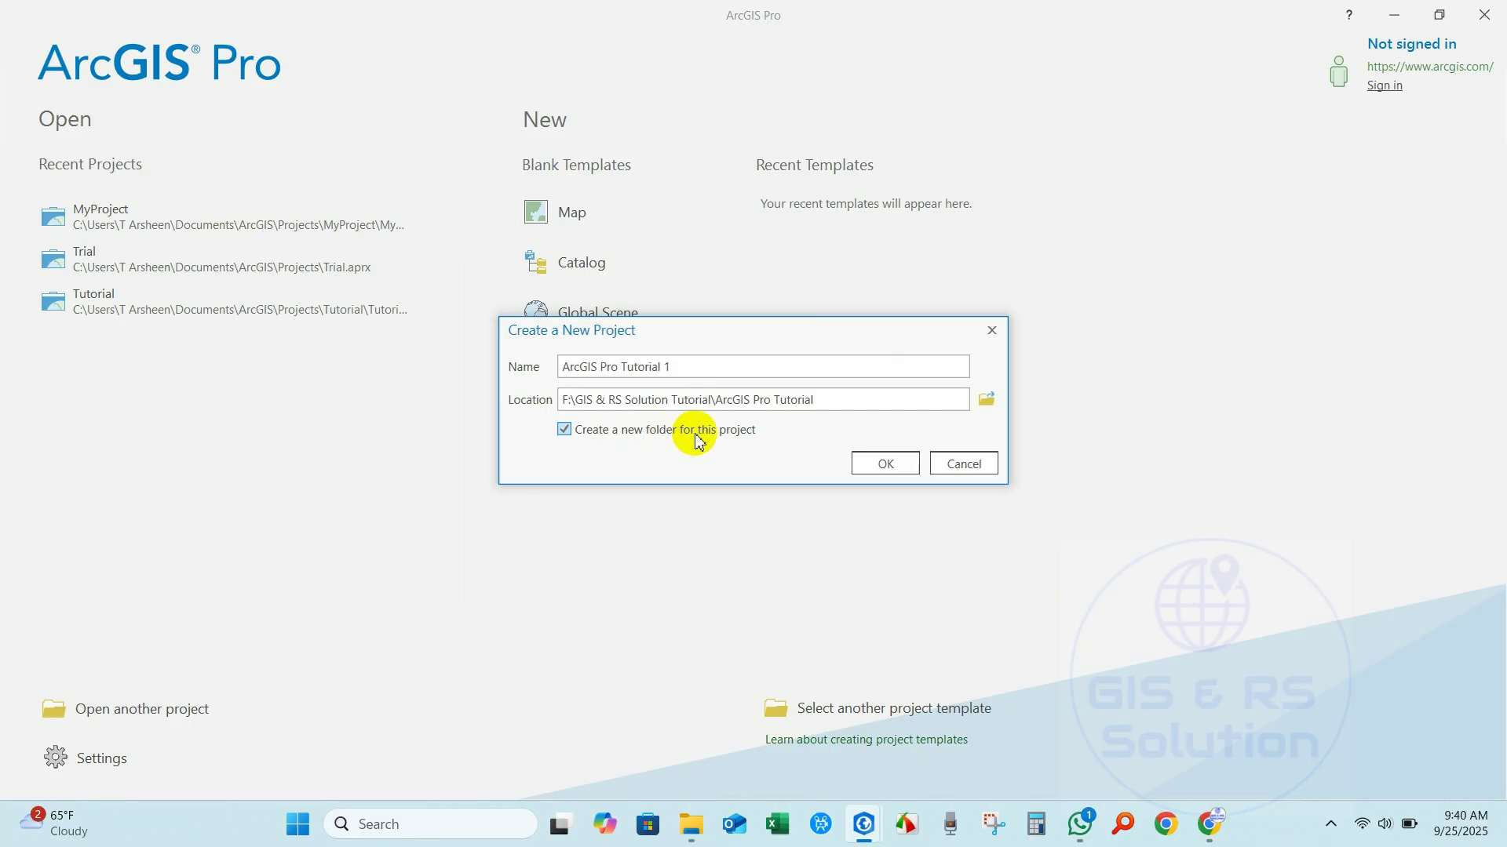
left_click(870, 465)
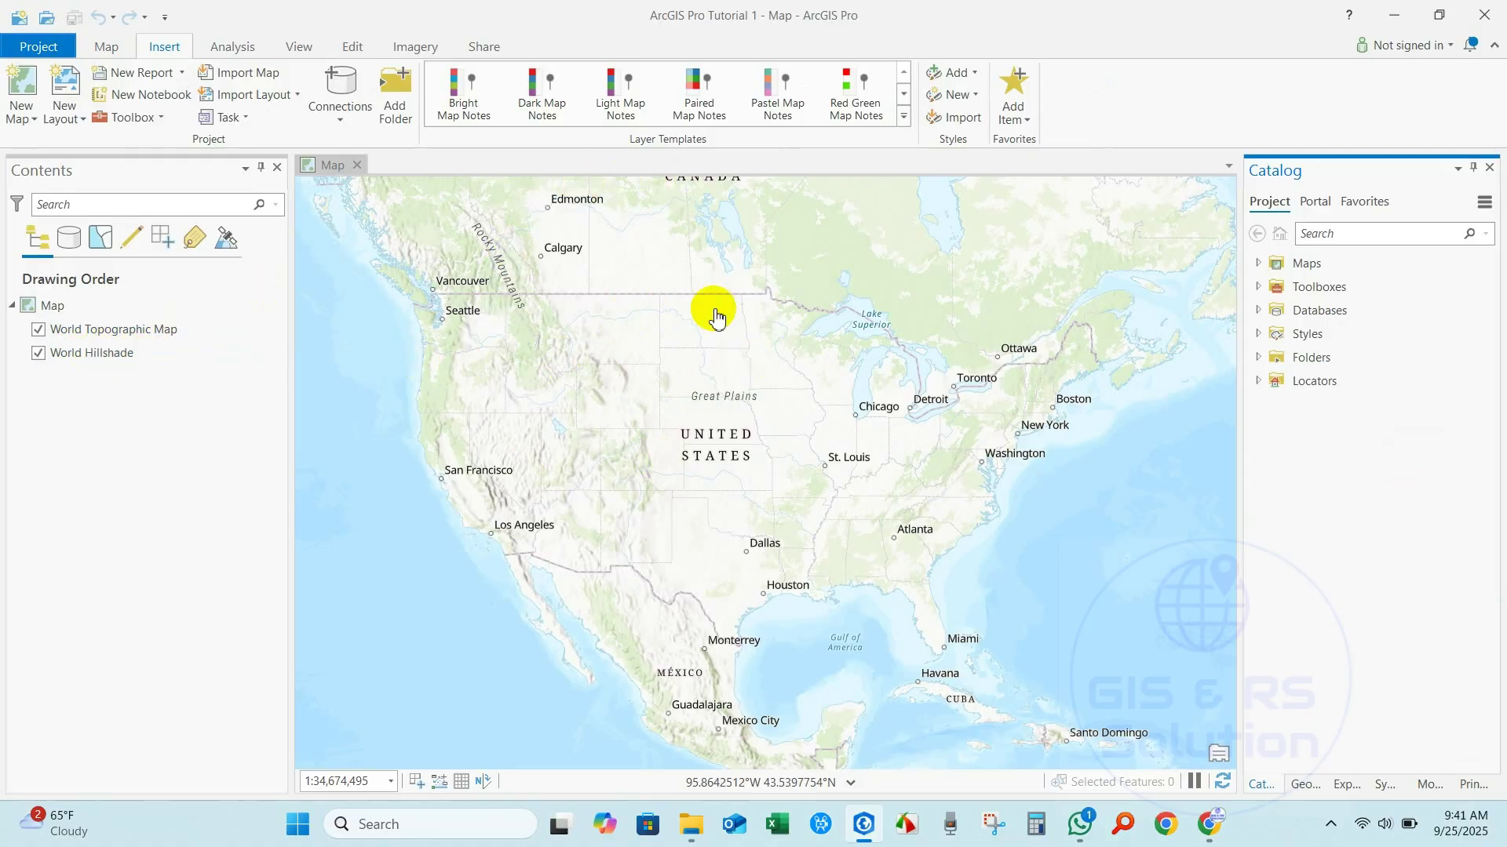
left_click(692, 349)
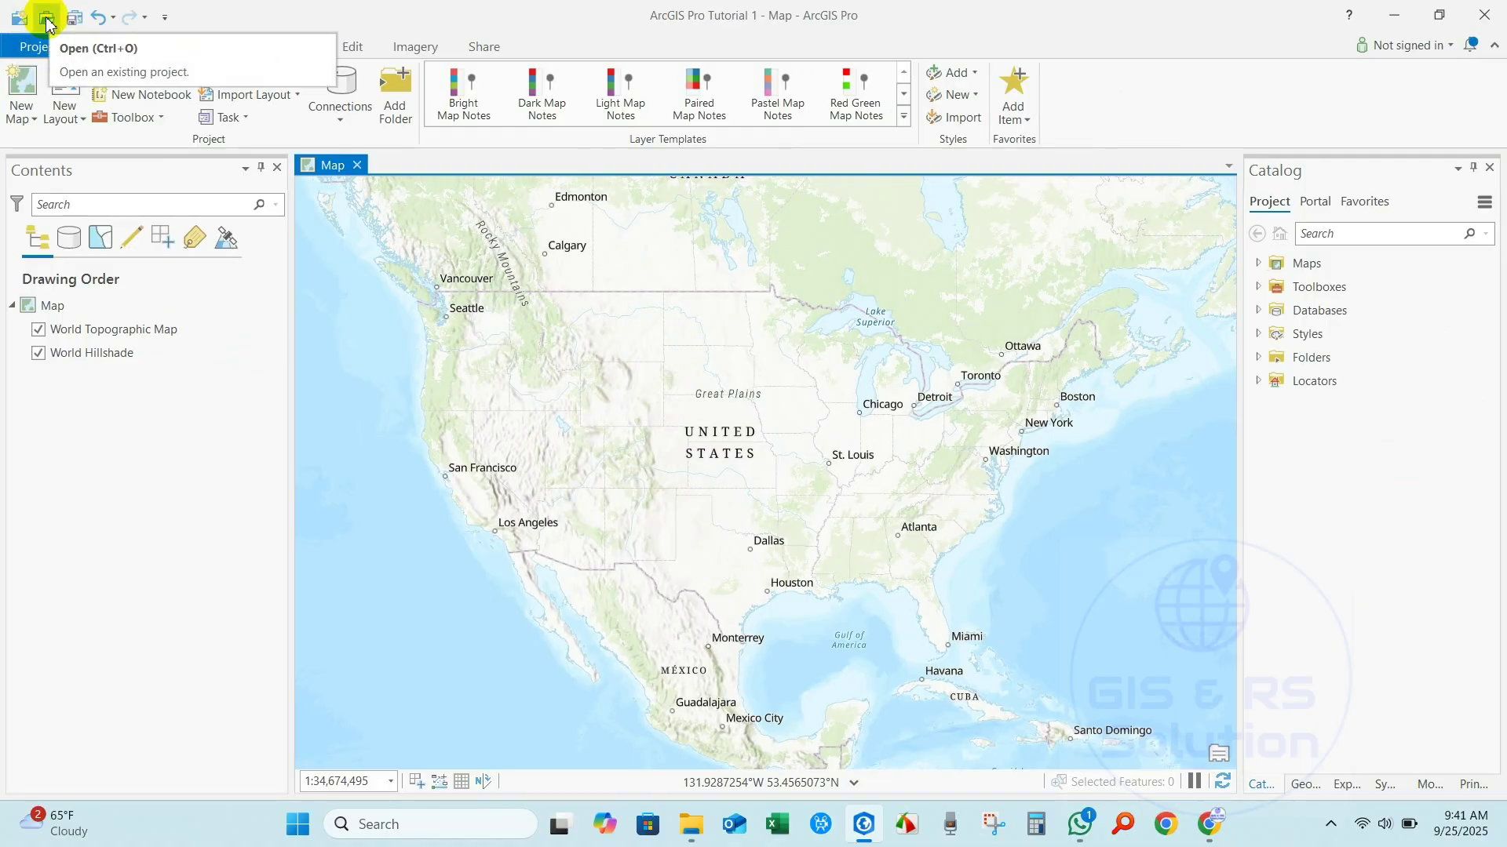
left_click(47, 19)
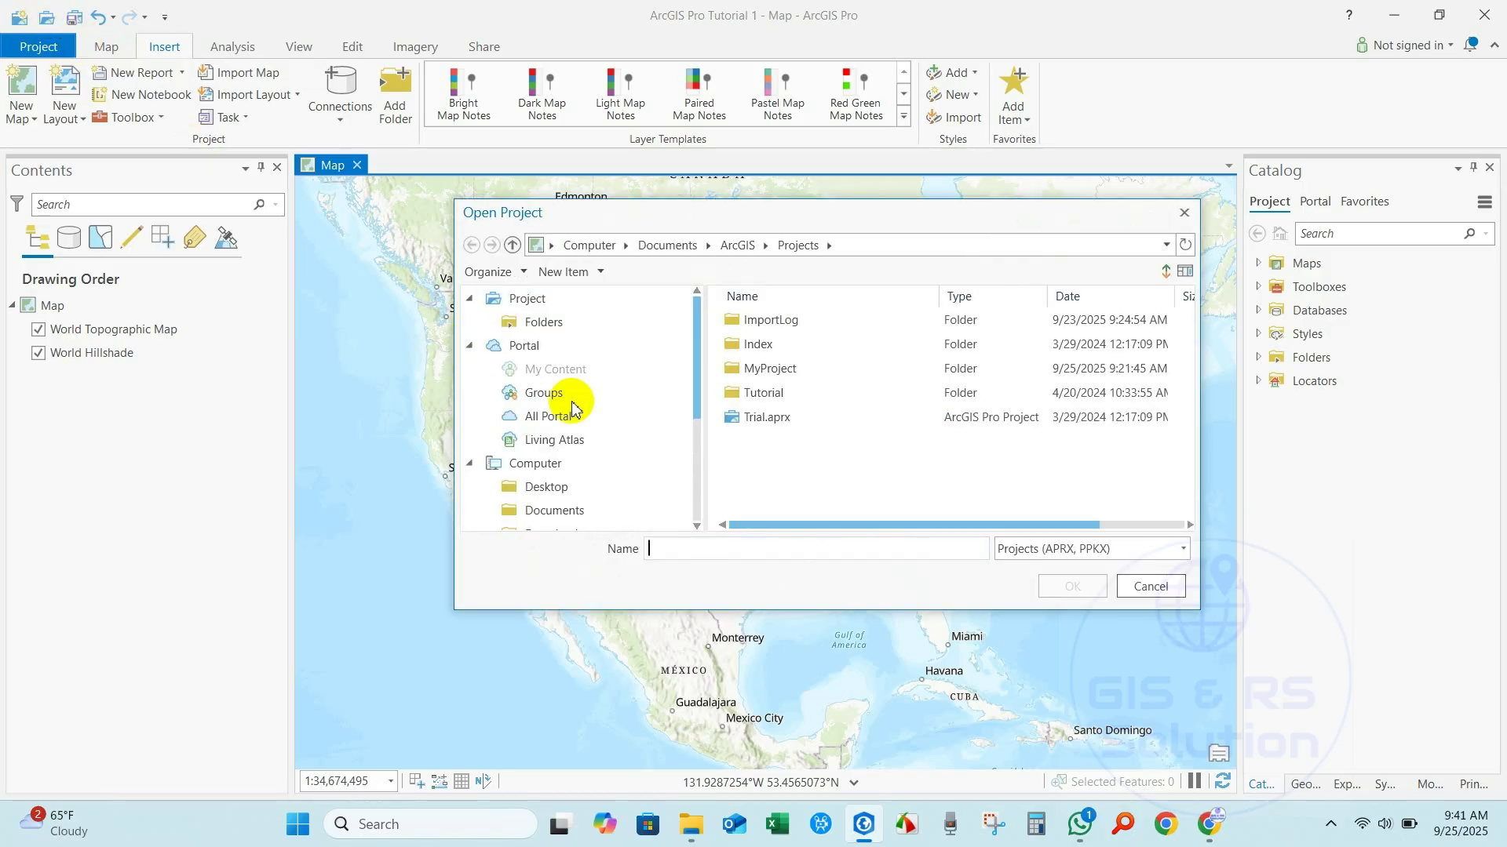
left_click(1181, 215)
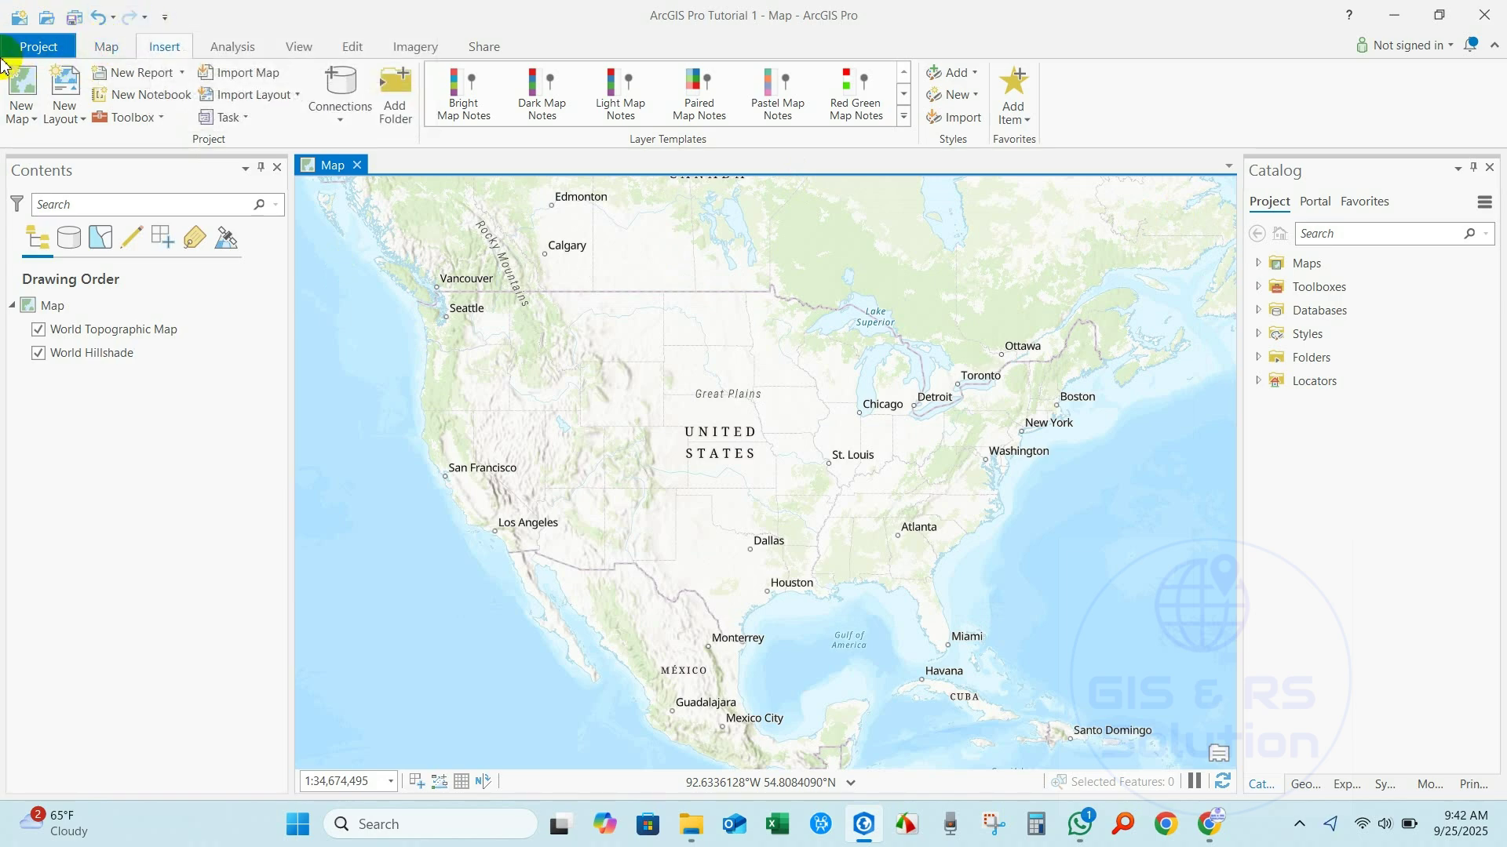
Step: Zoom into Houston Botanic Garden streets using the wheel, Fixed Zoom In and Fixed Zoom Out, then pan slightly
left_click(104, 46)
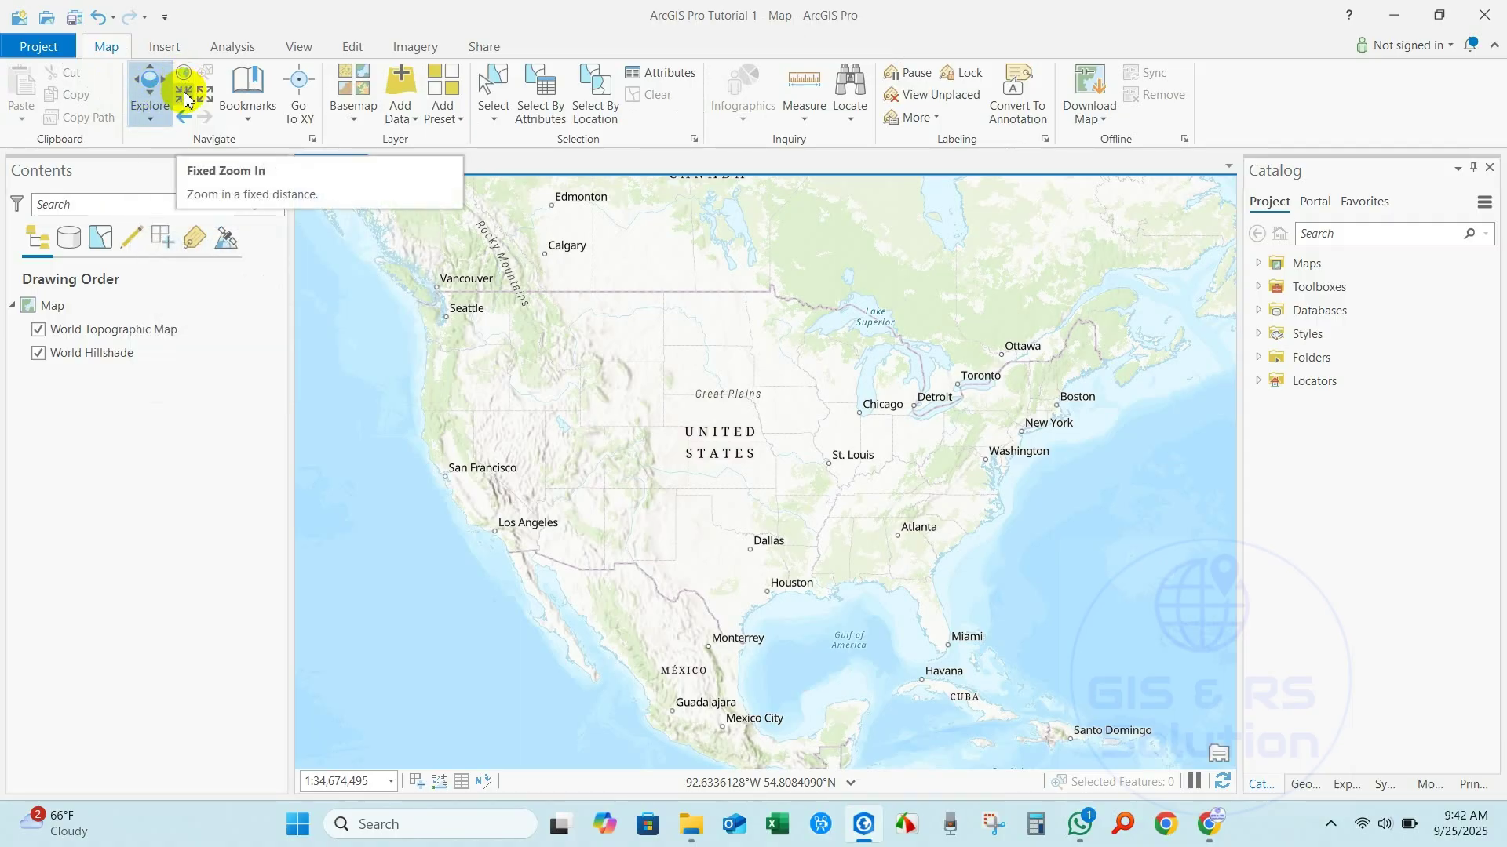
scroll(713, 494, "up", 4)
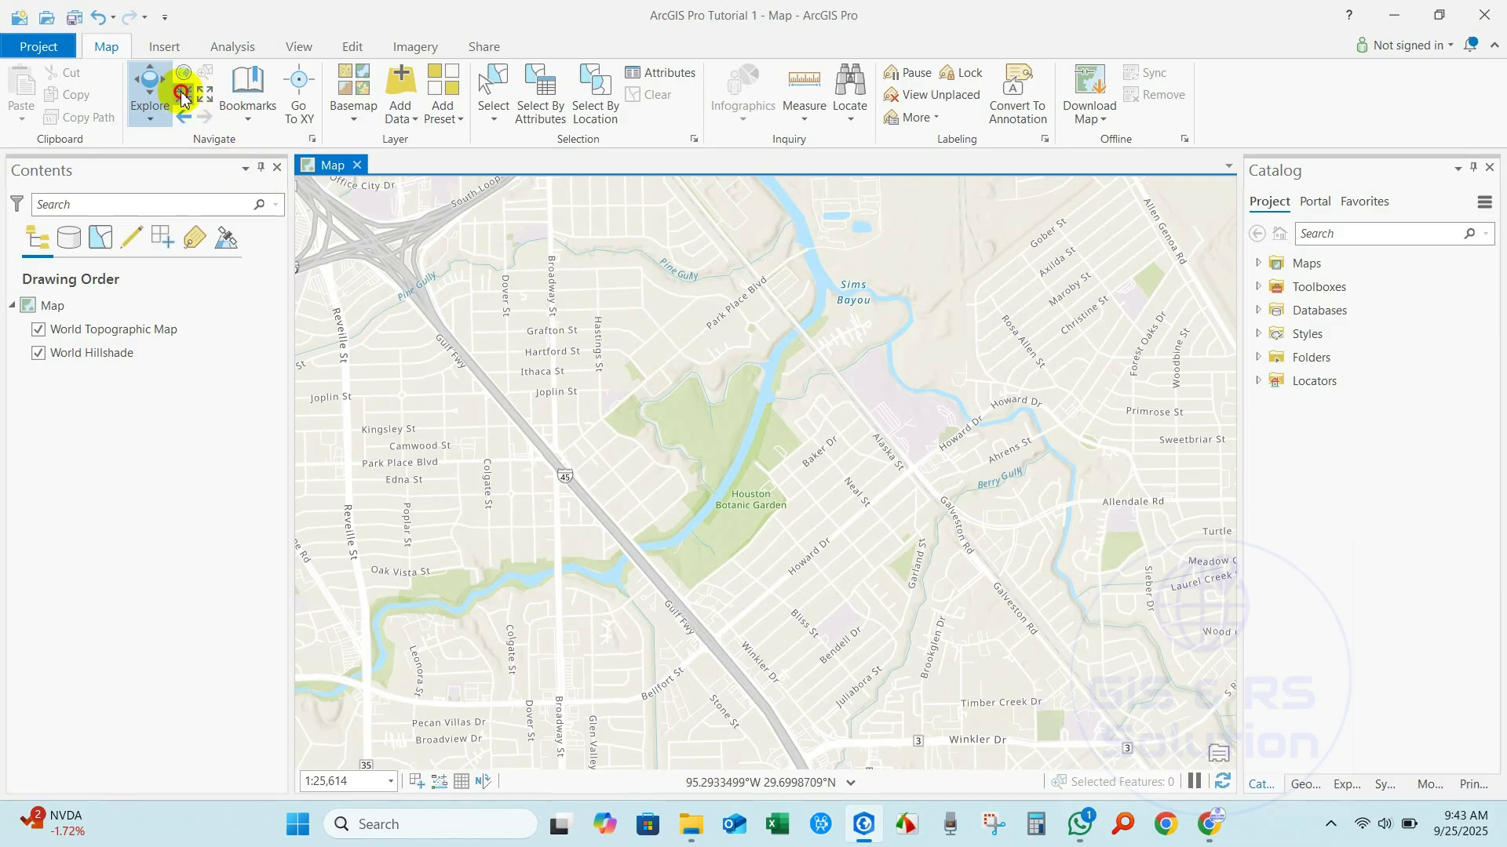
left_click(182, 96)
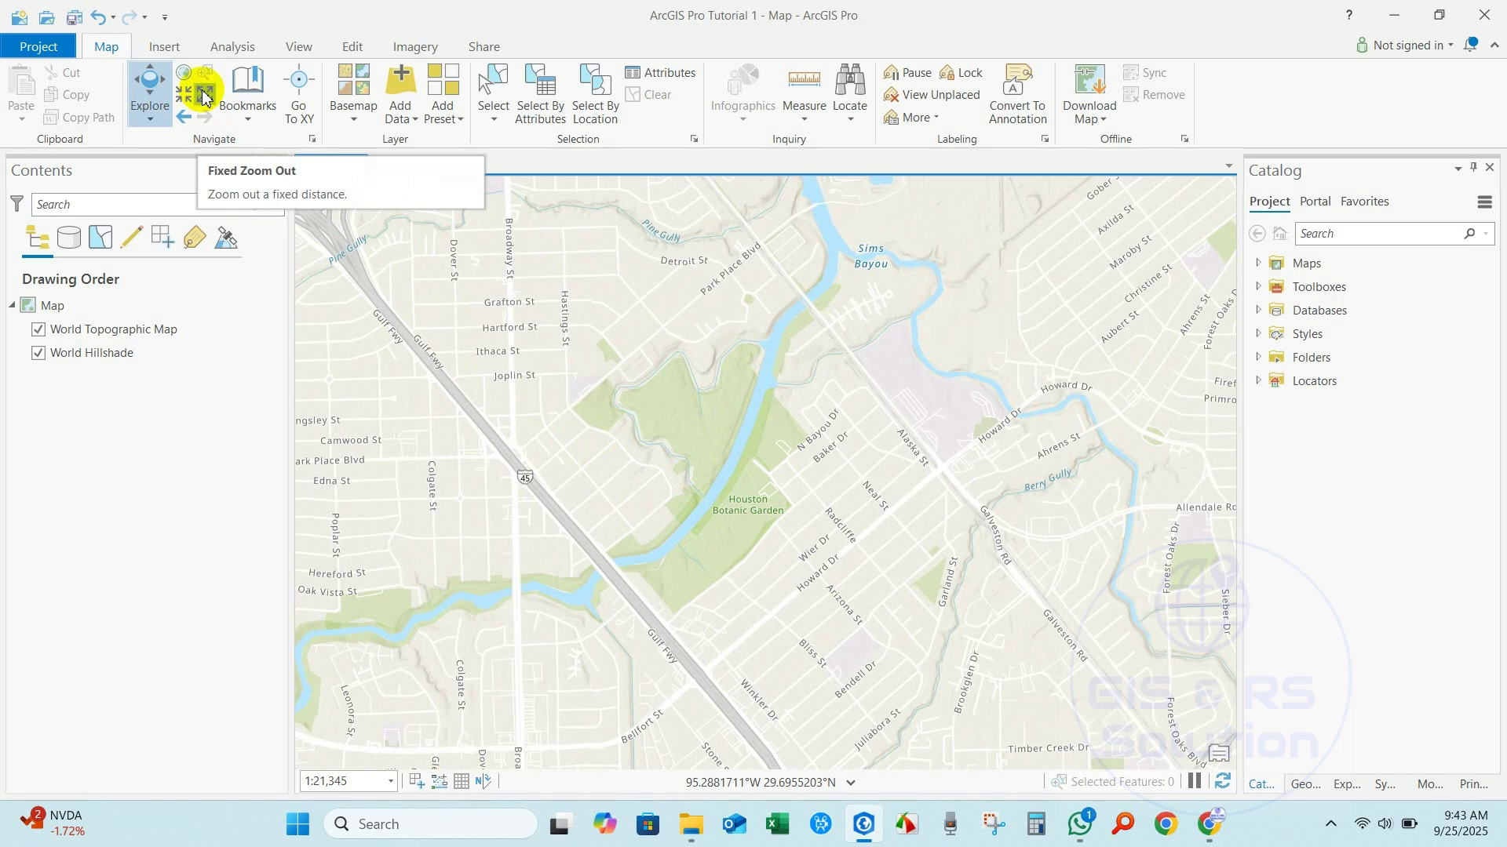
left_click(204, 95)
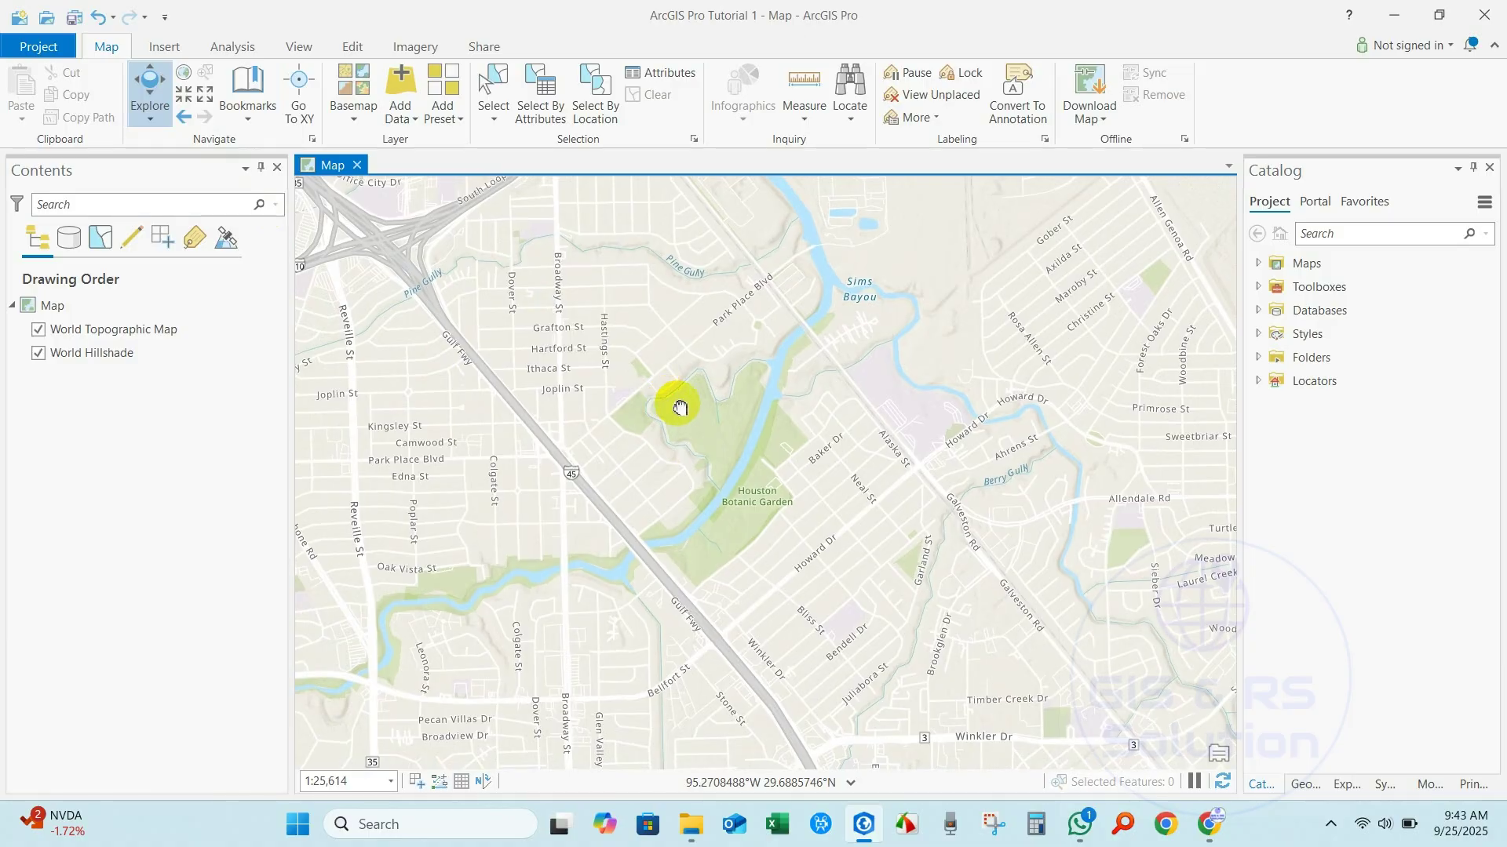
left_click_drag(747, 427, 761, 401)
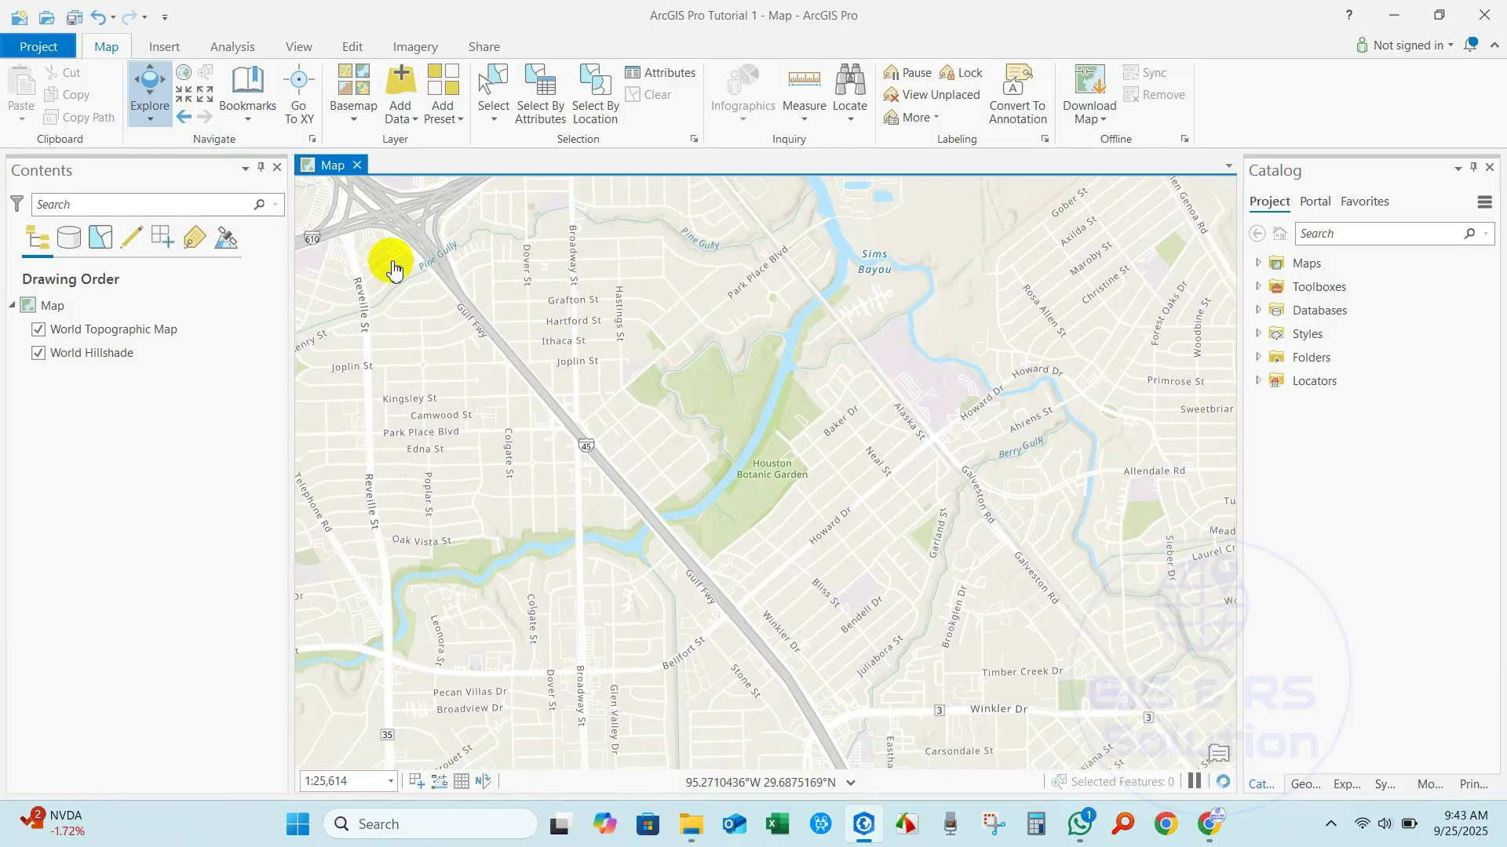
Step: Save the current Houston Botanic Garden view as a new bookmark named Bookmark 1
left_click(247, 123)
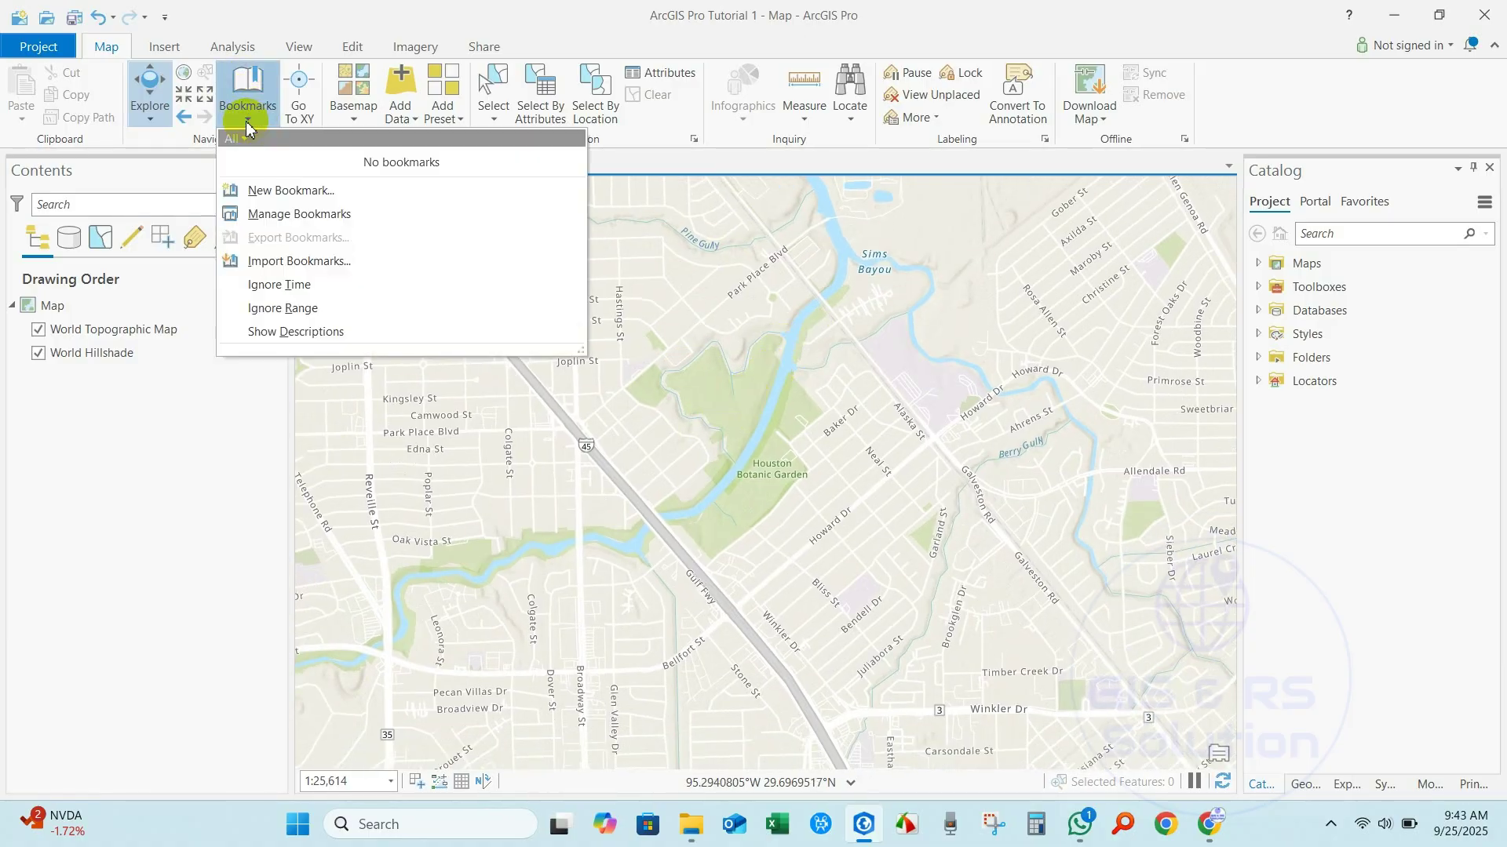
left_click(288, 190)
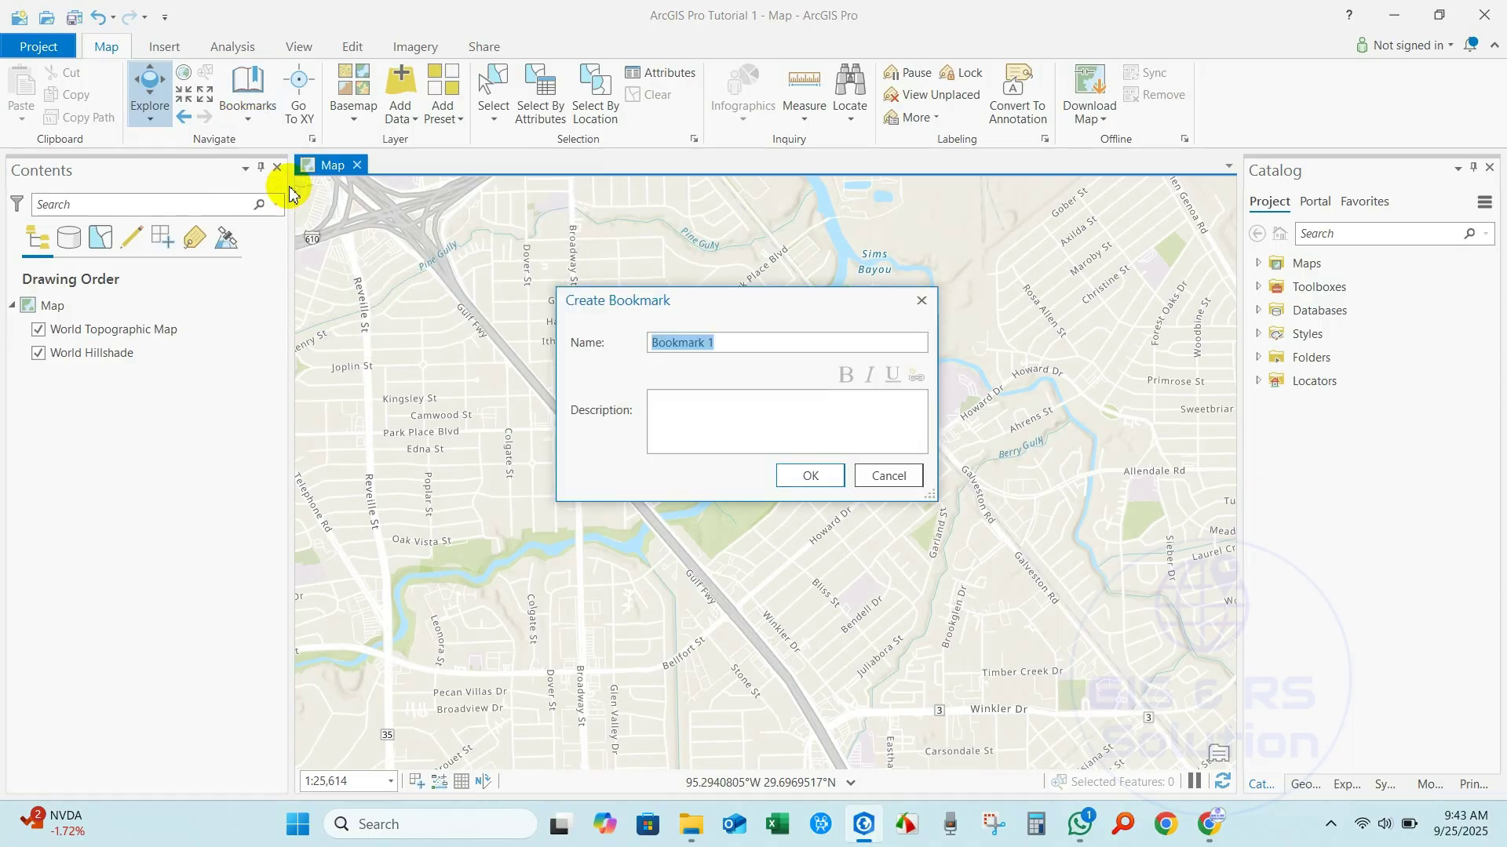
left_click(685, 343)
left_click(810, 476)
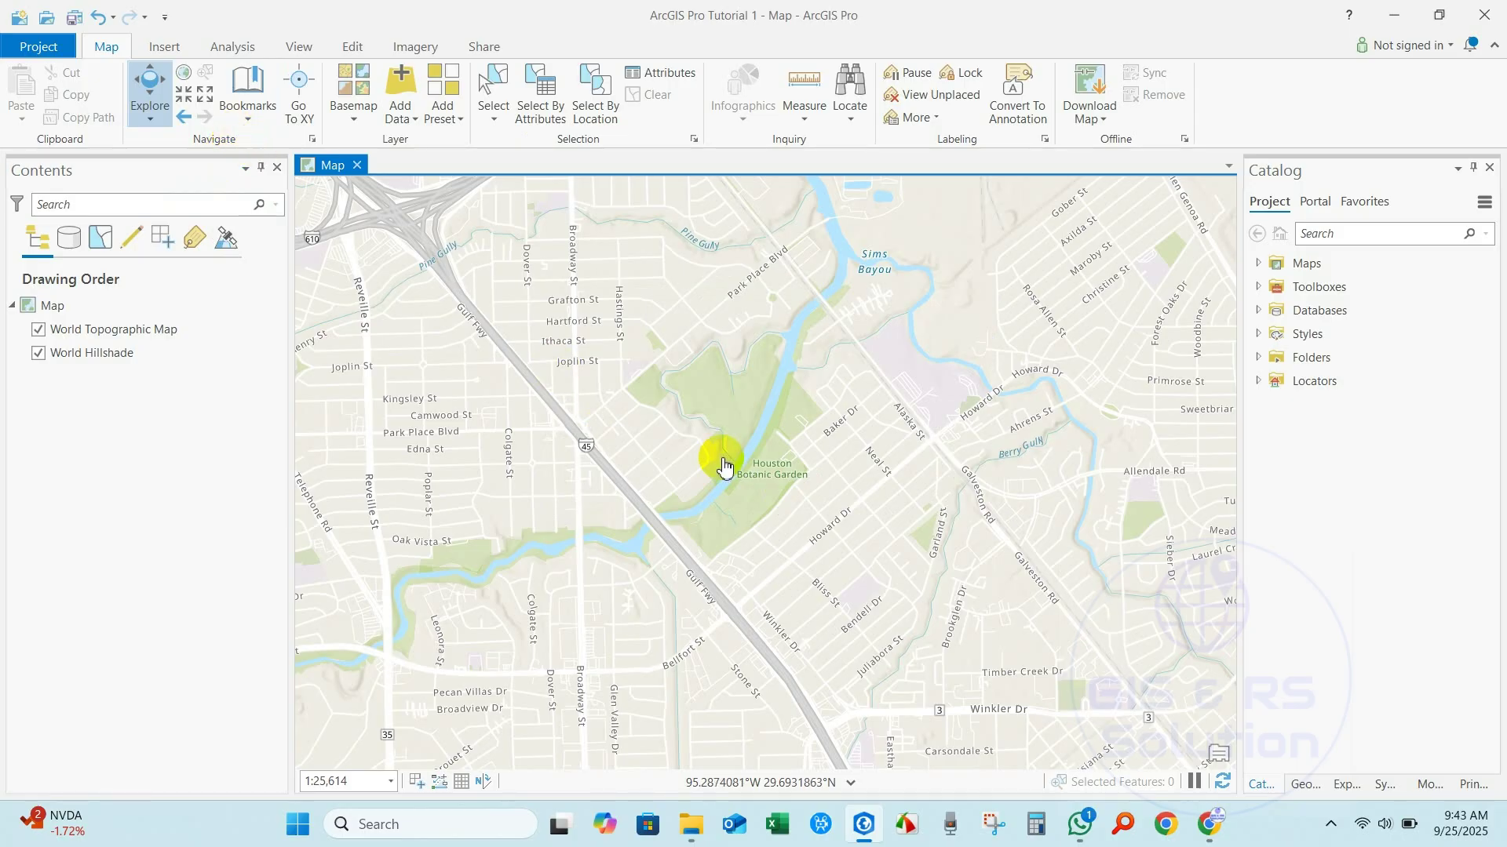
Step: Zoom out, then return to the Houston view by selecting Bookmark 1
scroll(724, 466, "down", 10)
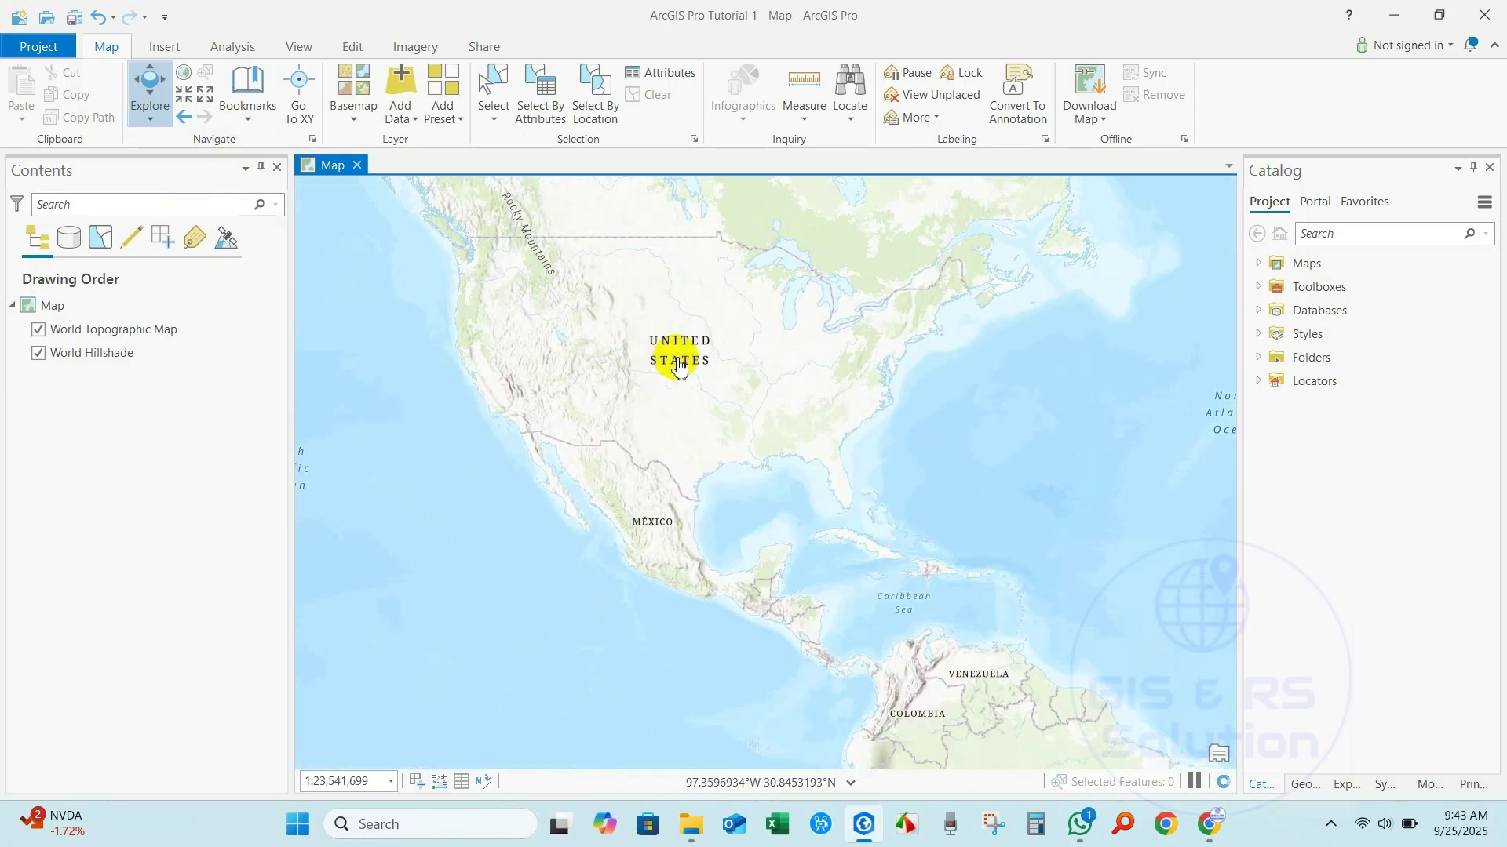
scroll(679, 367, "down", 2)
left_click(249, 119)
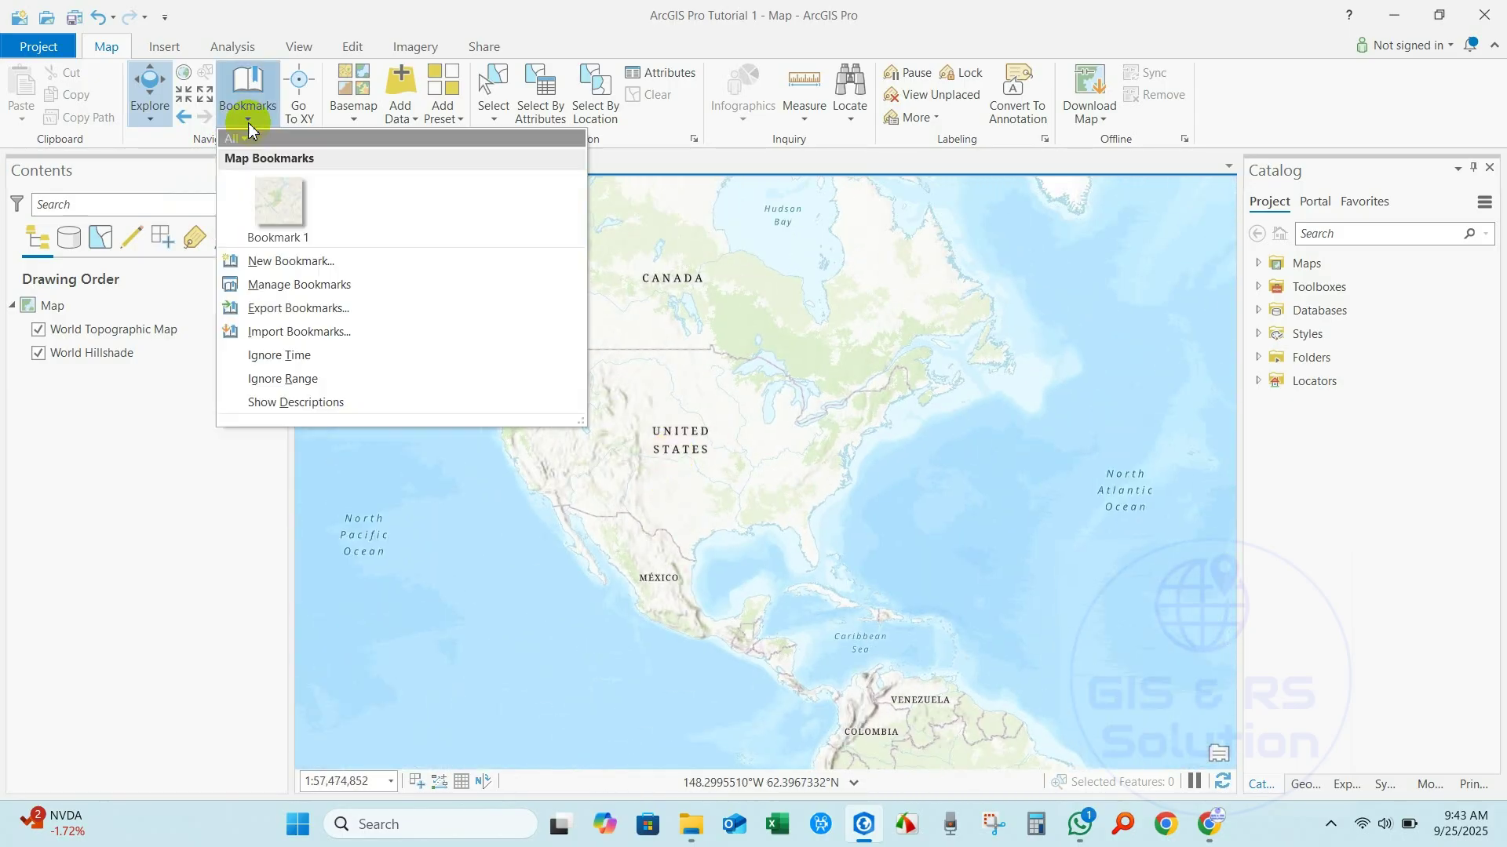
left_click(275, 205)
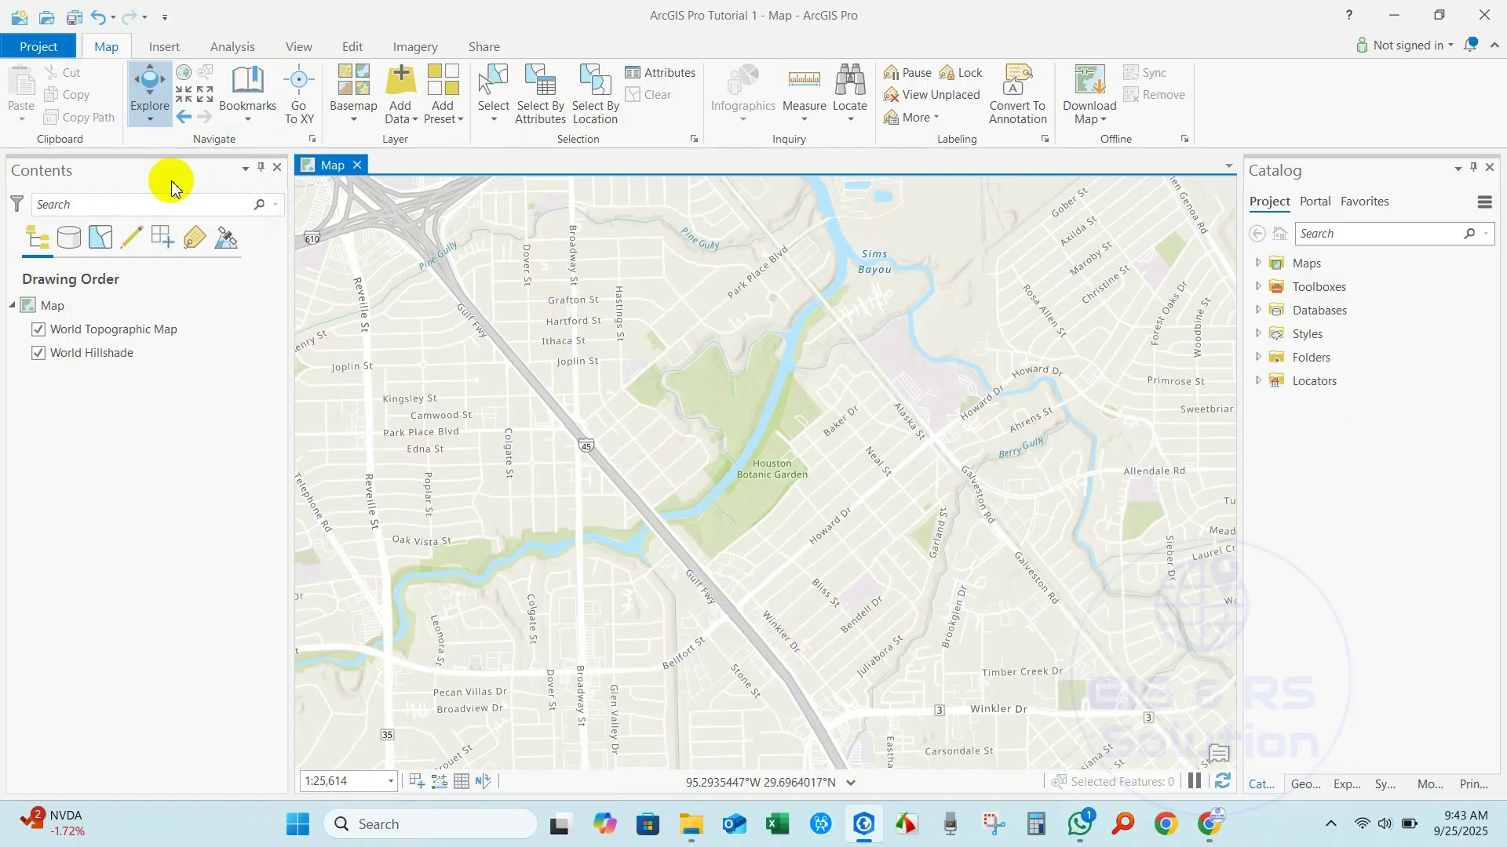
Step: Replace the topographic basemap with the Imagery basemap from the Basemap gallery and zoom to inspect it
left_click(351, 122)
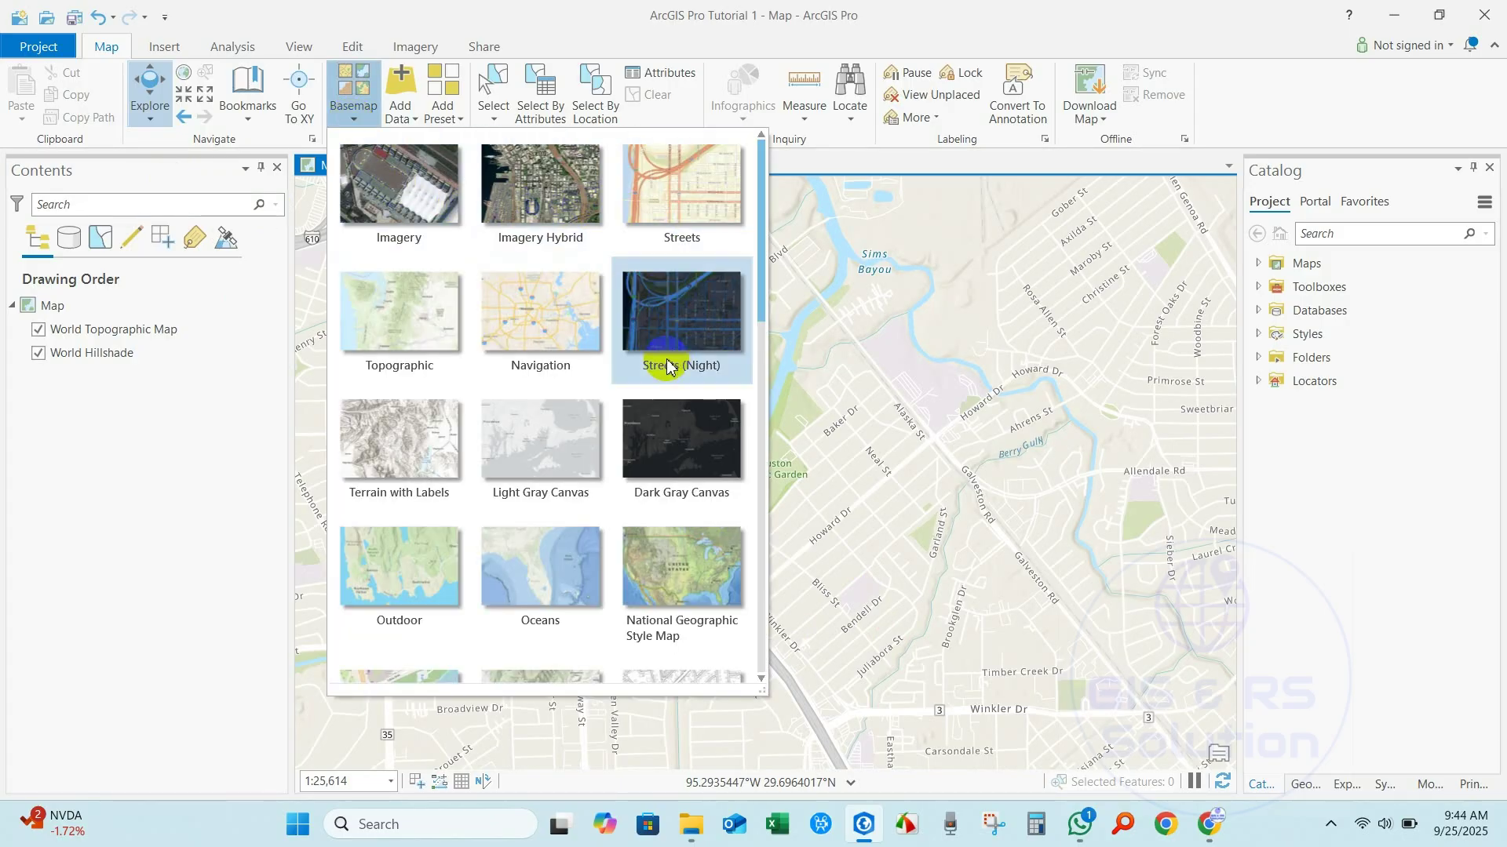
scroll(636, 470, "down", 1)
scroll(632, 474, "down", 8)
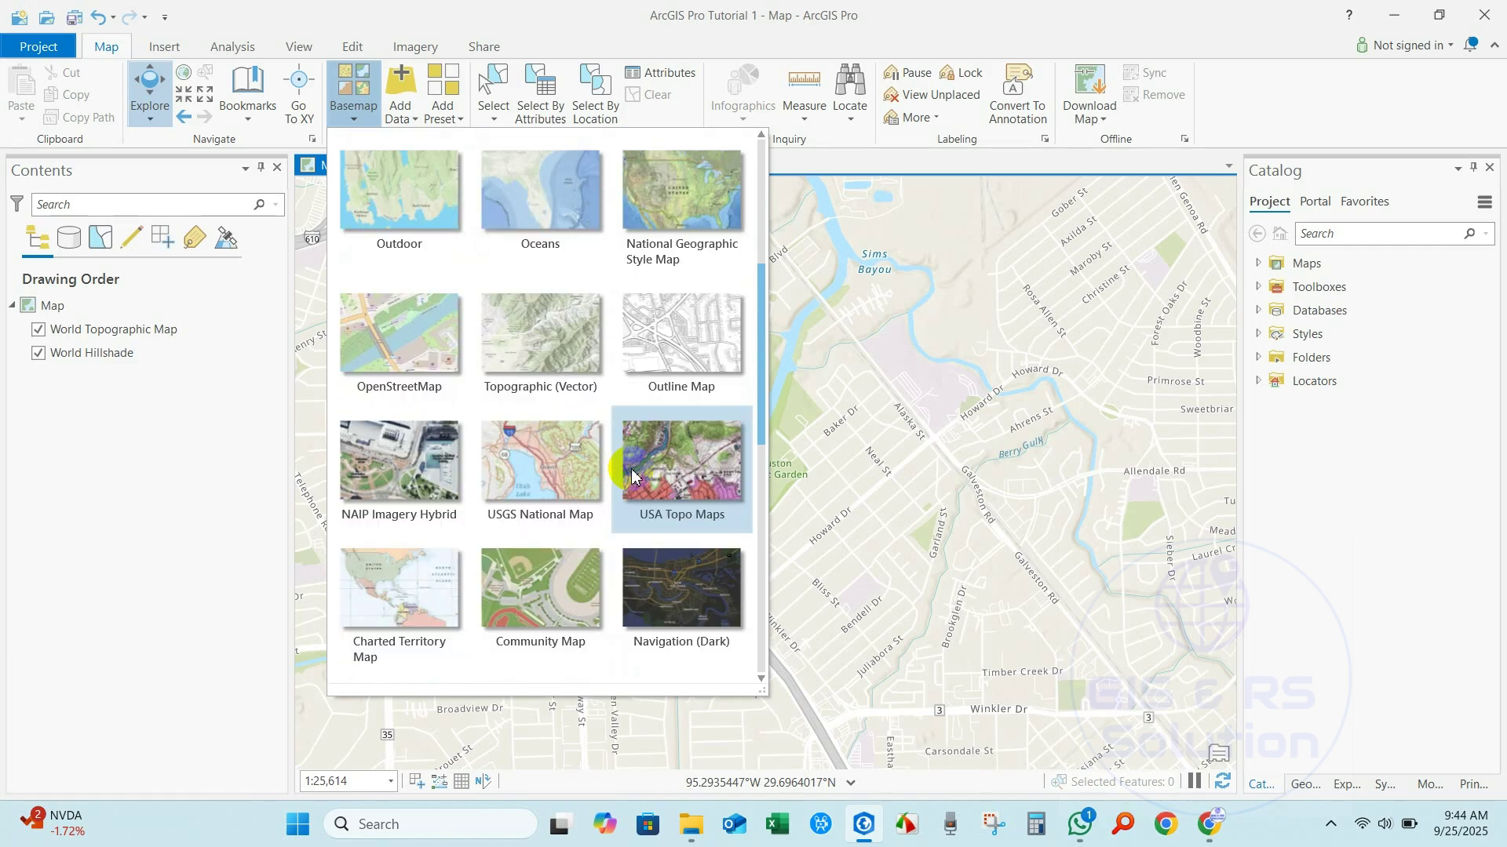
scroll(632, 487, "down", 4)
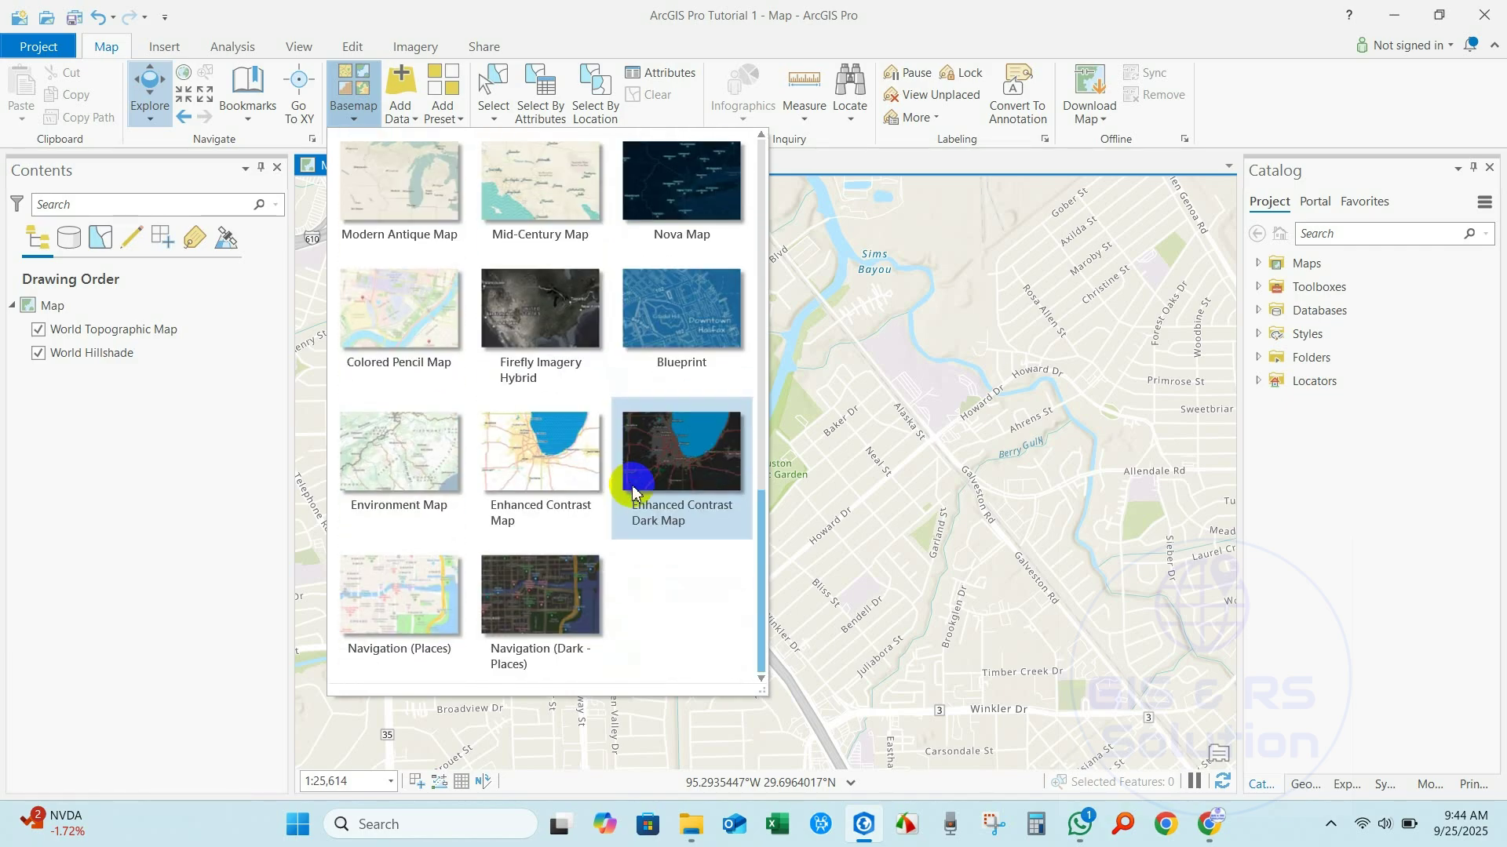
scroll(632, 495, "up", 15)
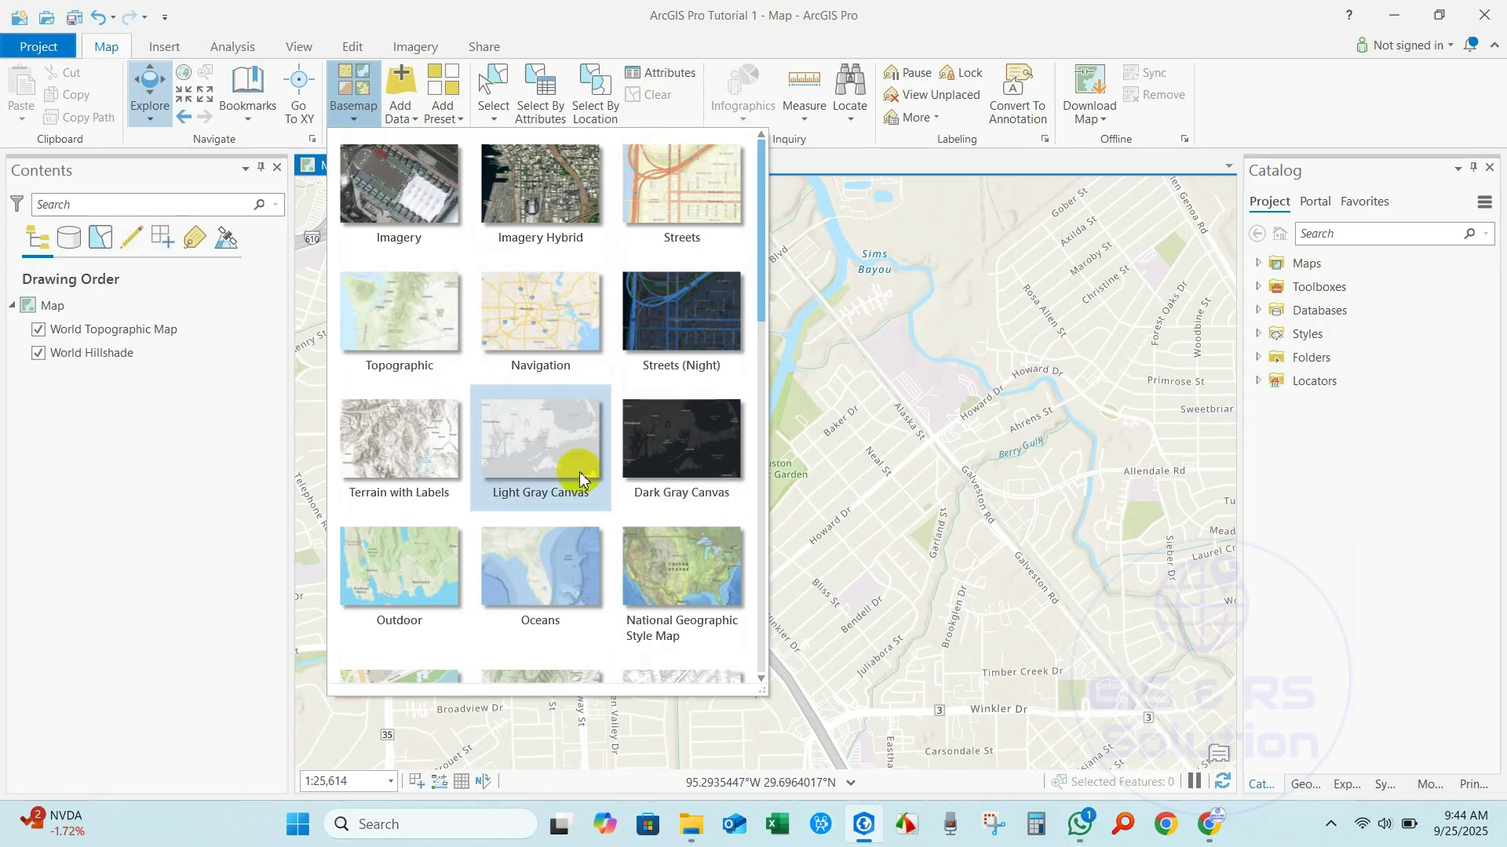
left_click(390, 204)
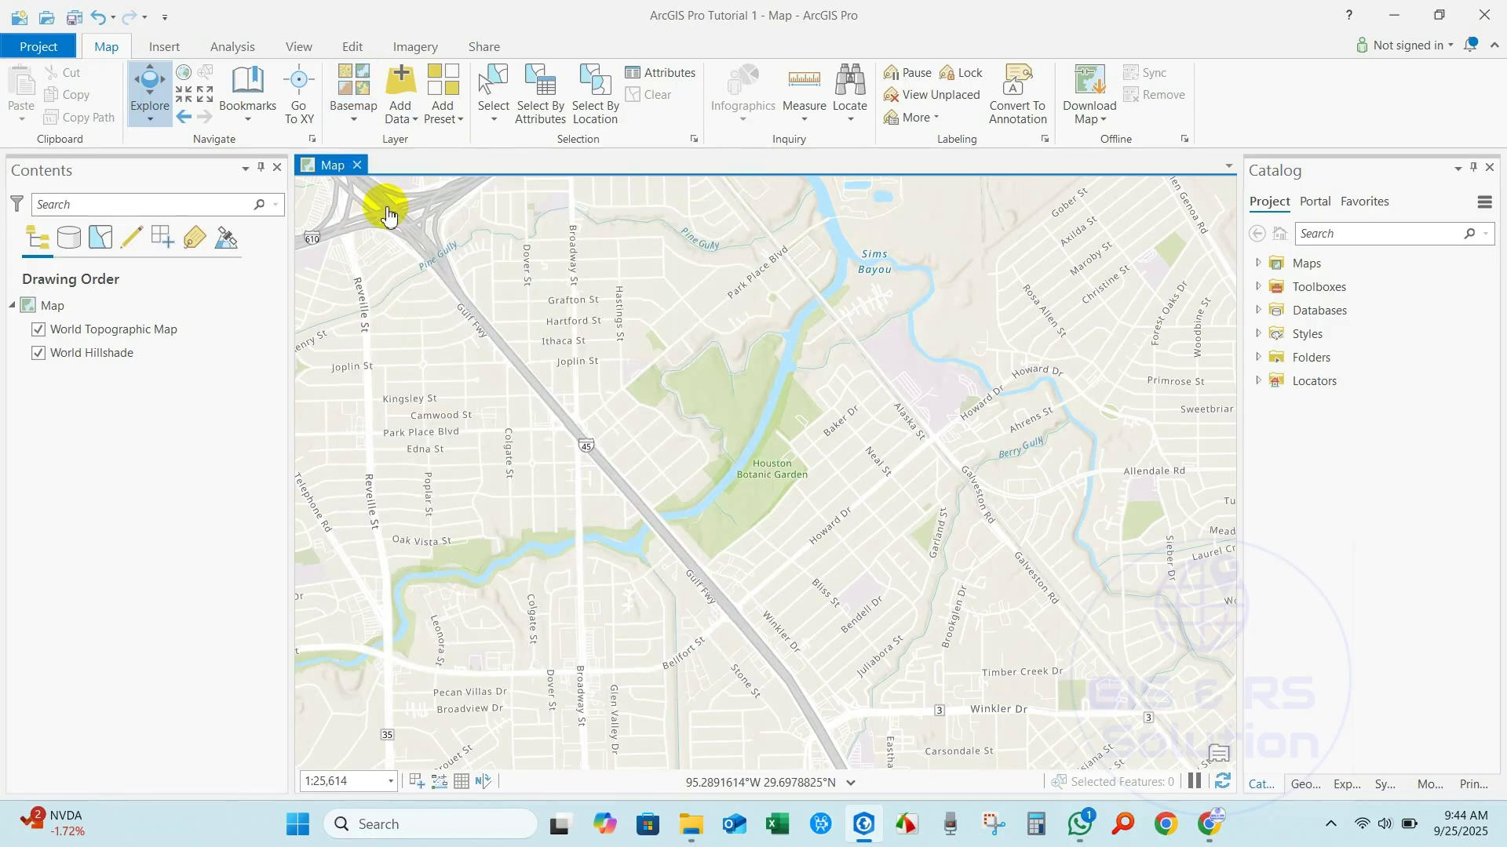
scroll(968, 520, "up", 5)
scroll(691, 488, "up", 3)
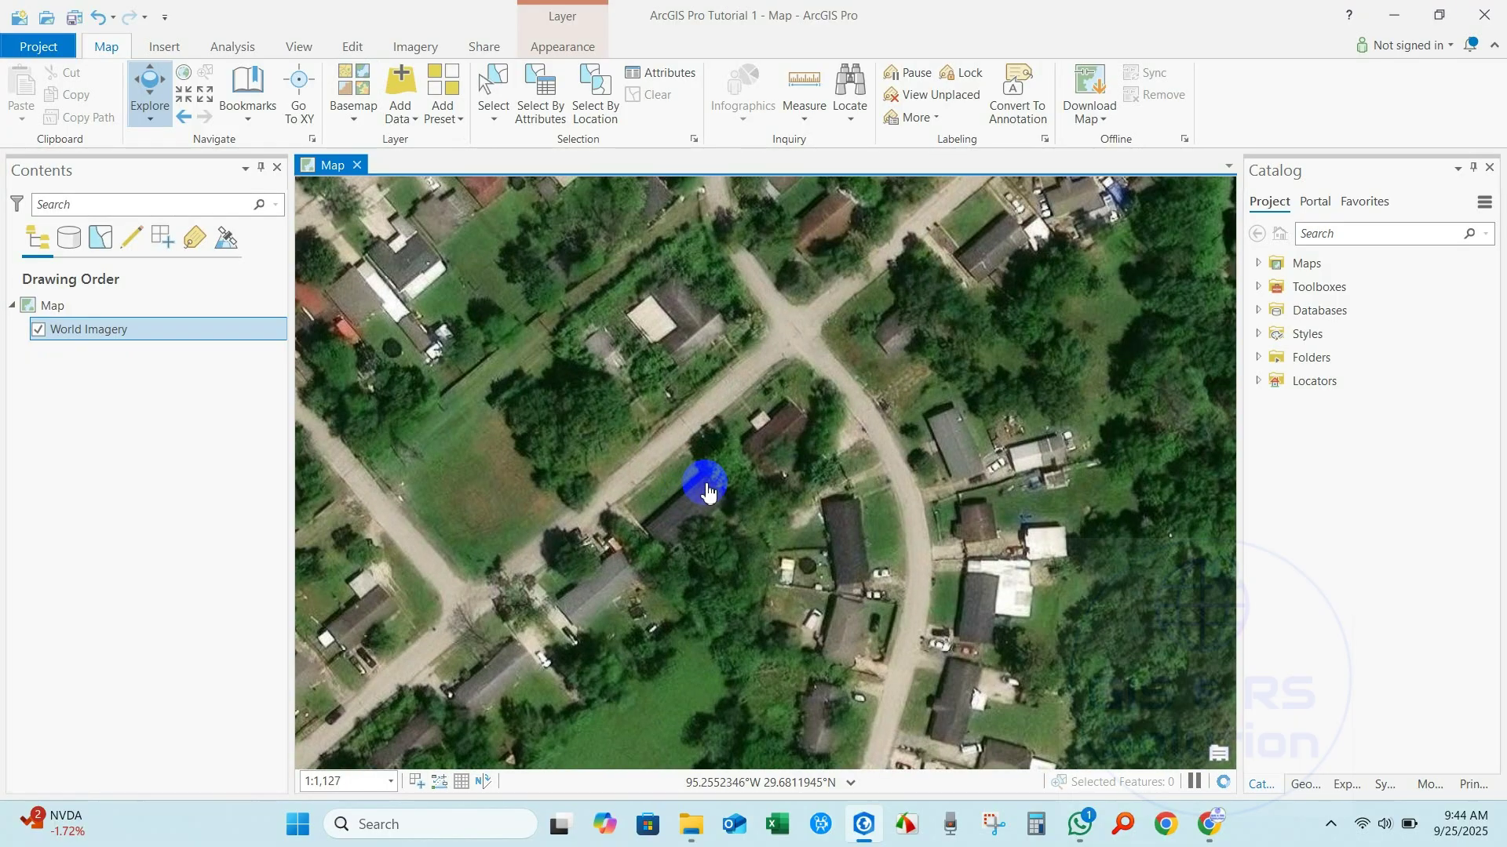
scroll(691, 488, "down", 5)
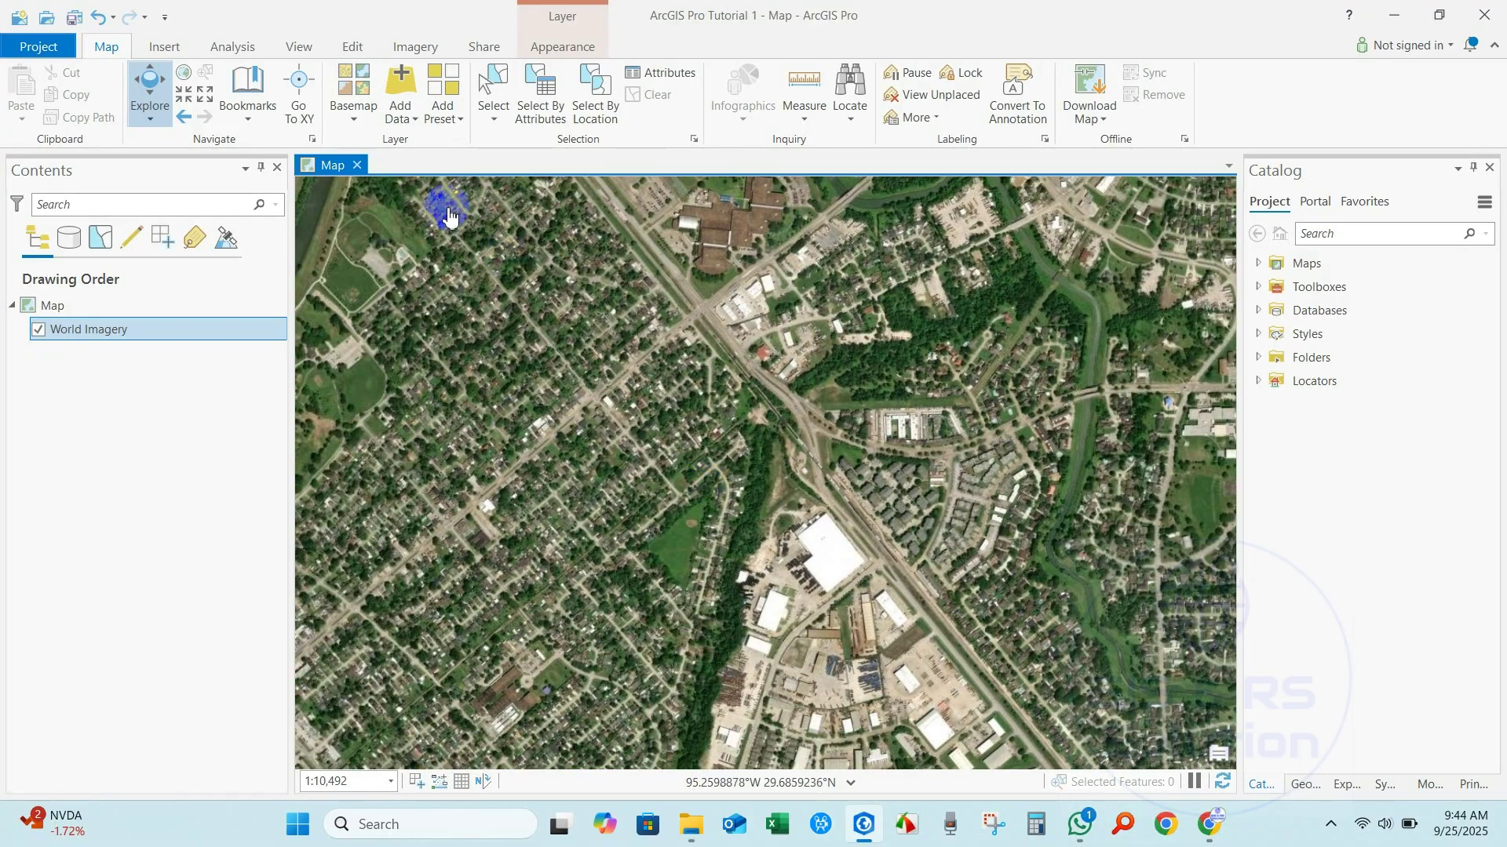
Step: Add the LC8[137_44](2024-12-06_04-24)LST_B10.TIF raster to the map's Contents
left_click(414, 119)
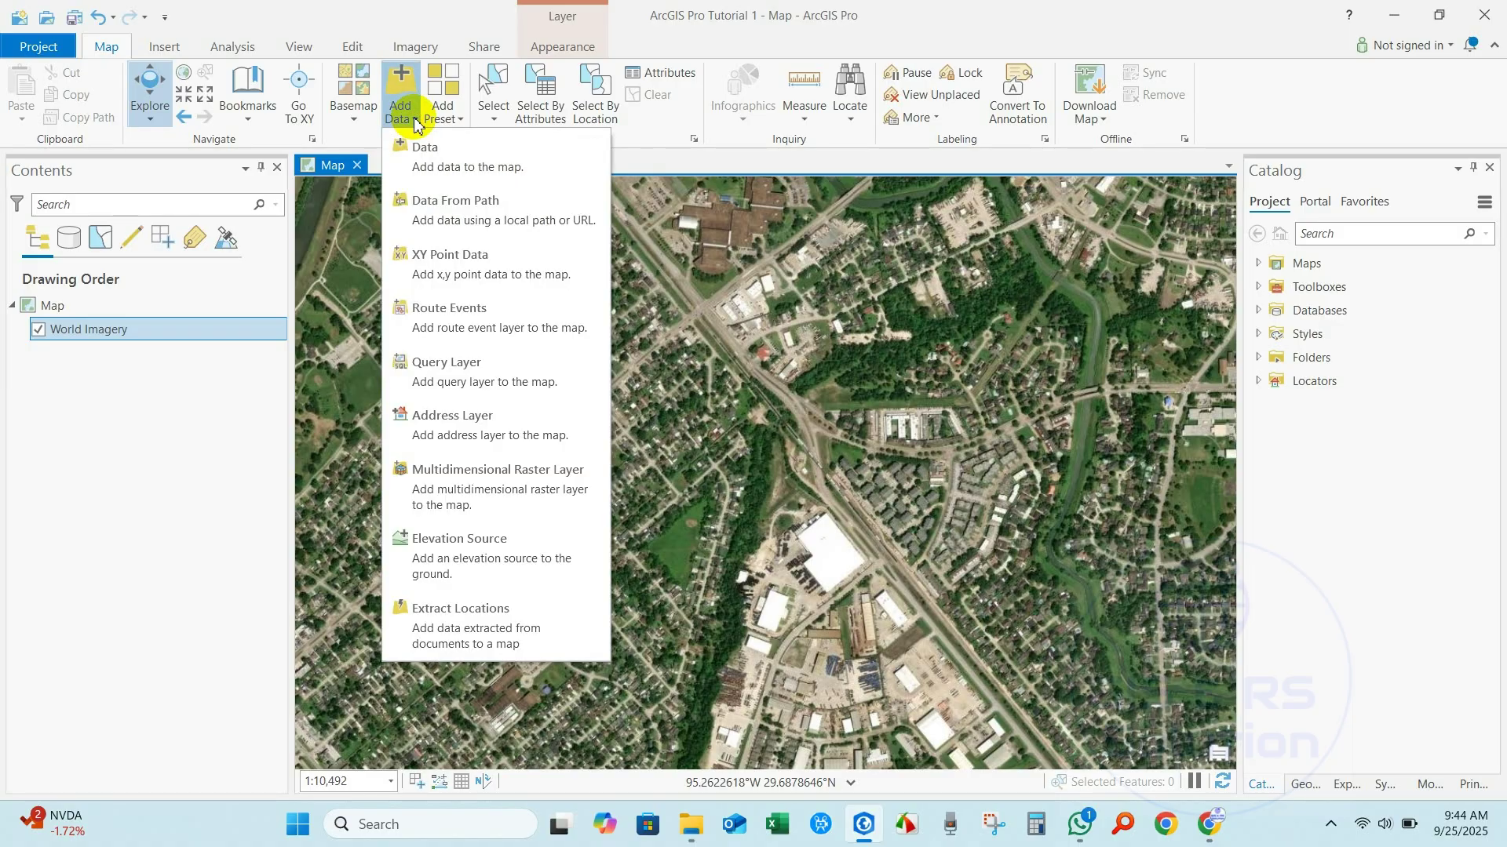
left_click(485, 160)
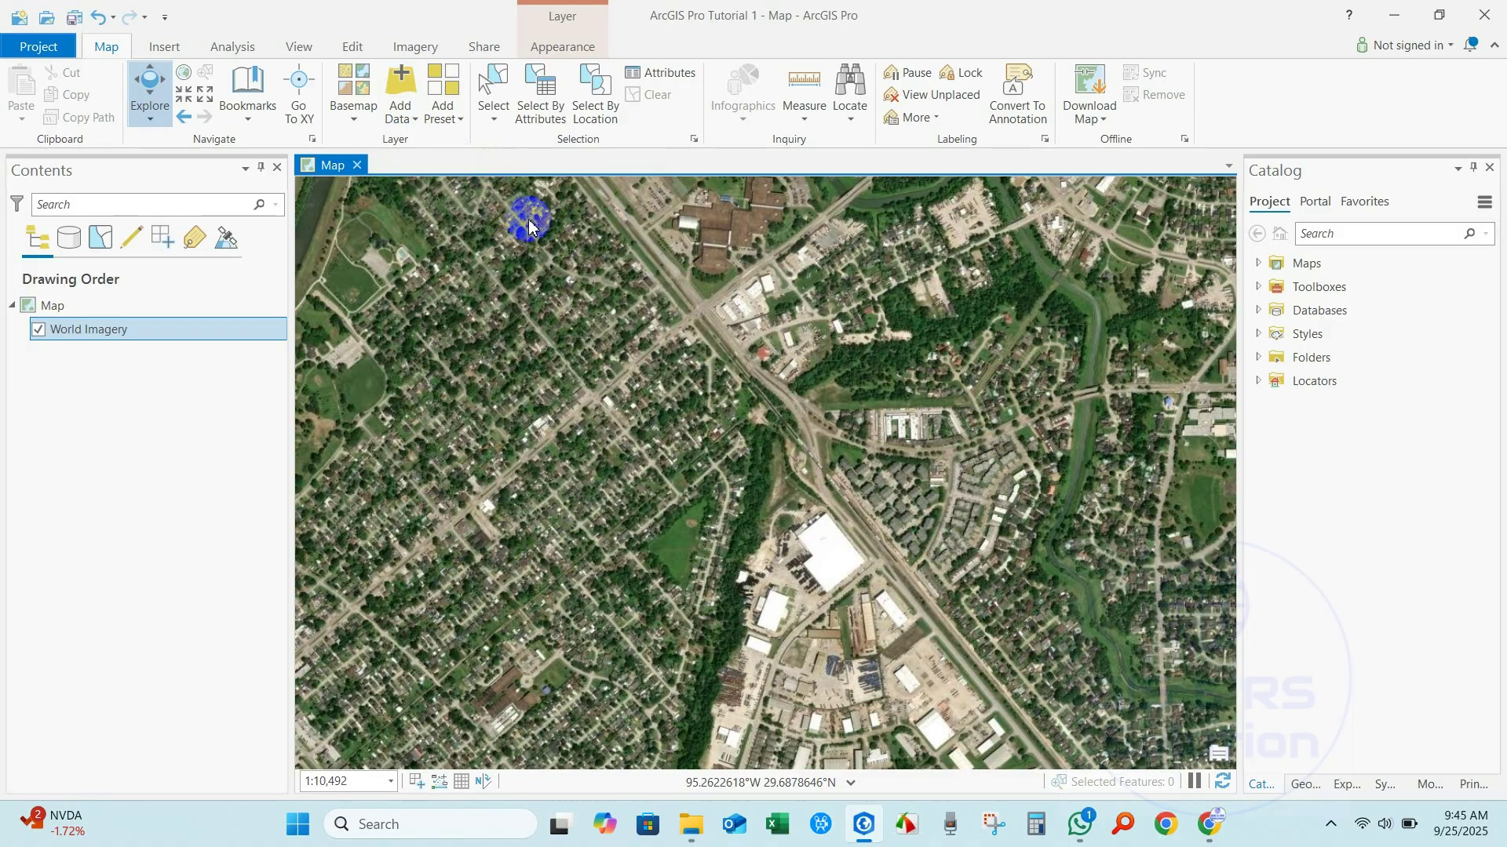
left_click(881, 320)
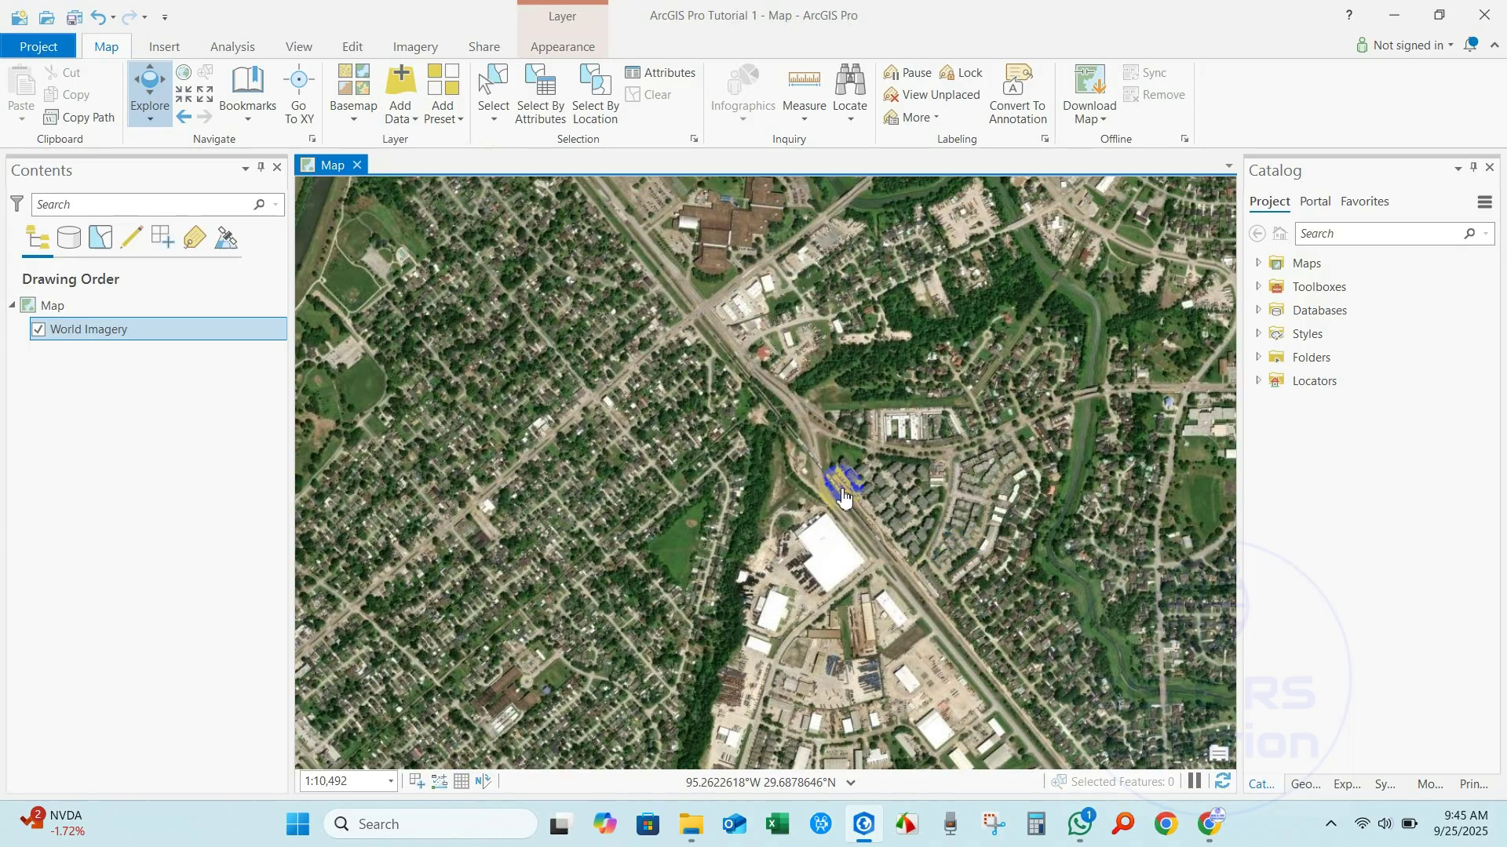
left_click_drag(773, 462, 75, 412)
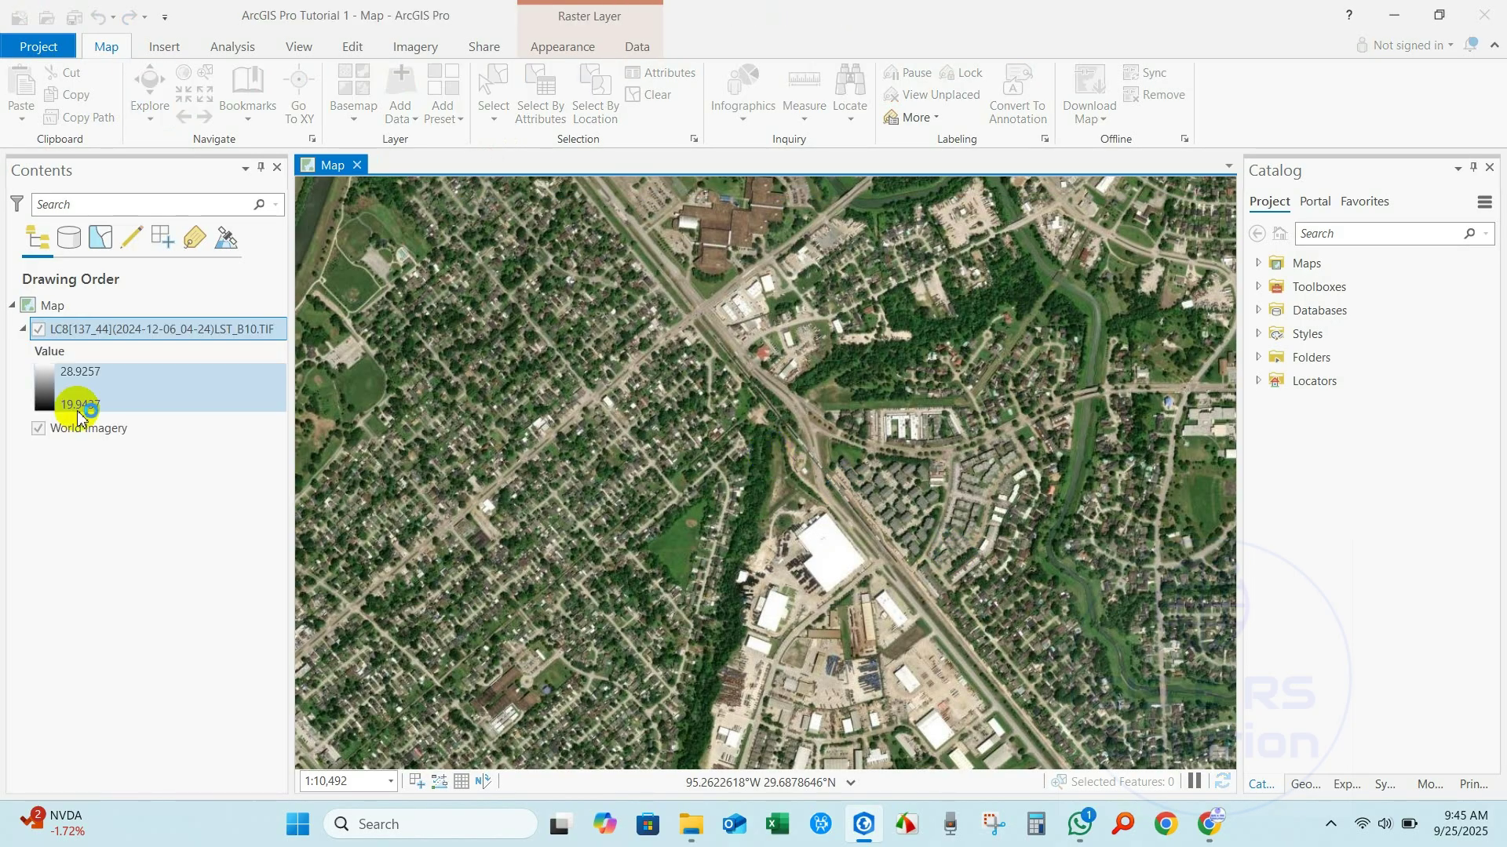
Step: Turn off the World Imagery basemap so only the grayscale raster shows
left_click(38, 428)
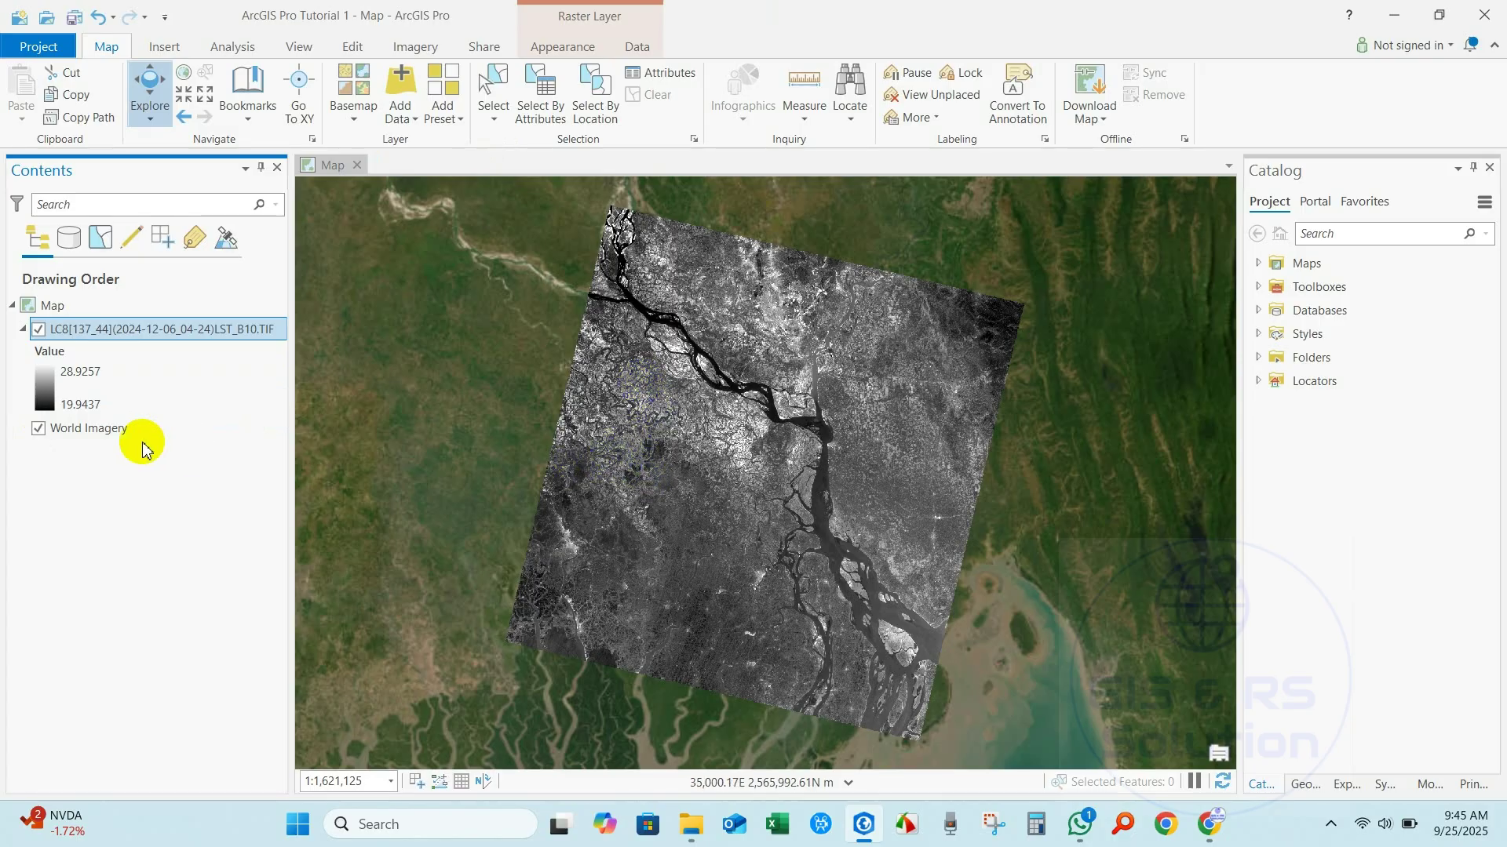
left_click(38, 428)
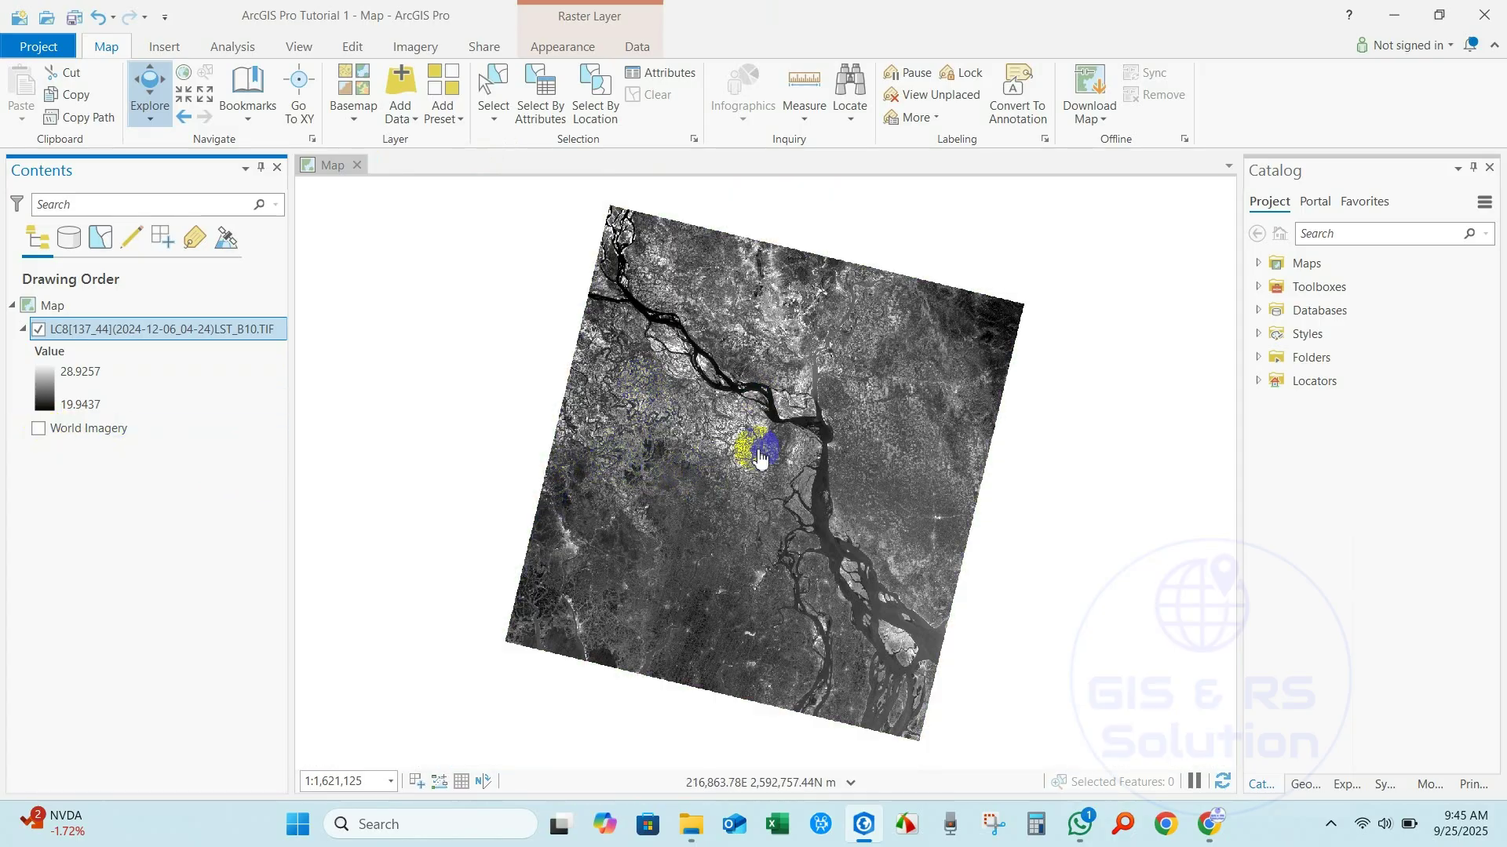
left_click(38, 329)
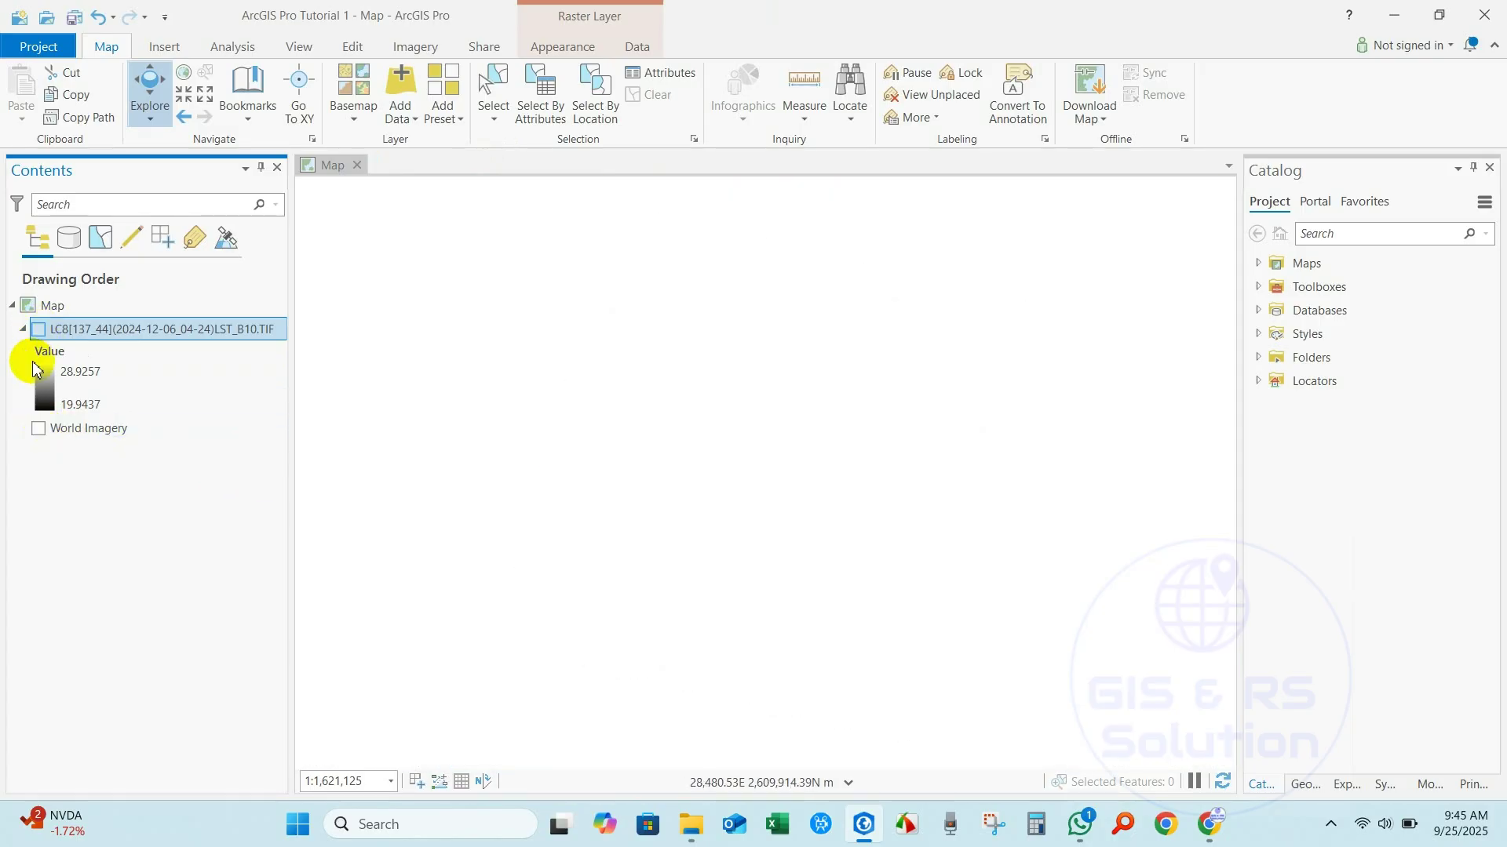
left_click(37, 428)
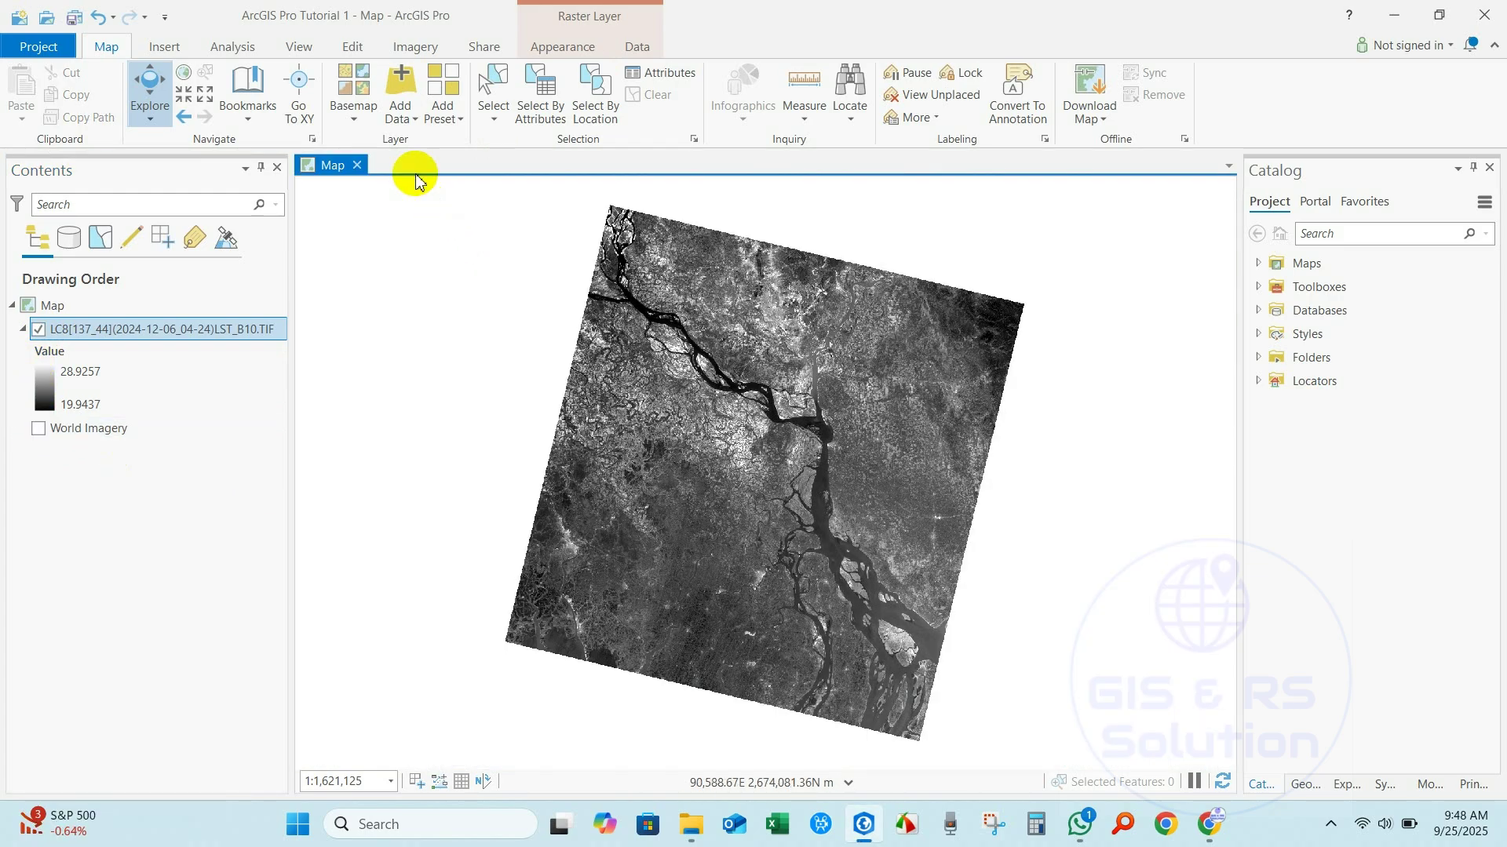
left_click(406, 117)
Step: Add BGD_adm2.shp from D:\Shapefile\BGD_adm, hide the LST_B10 raster, and zoom to Bangladesh
left_click(435, 153)
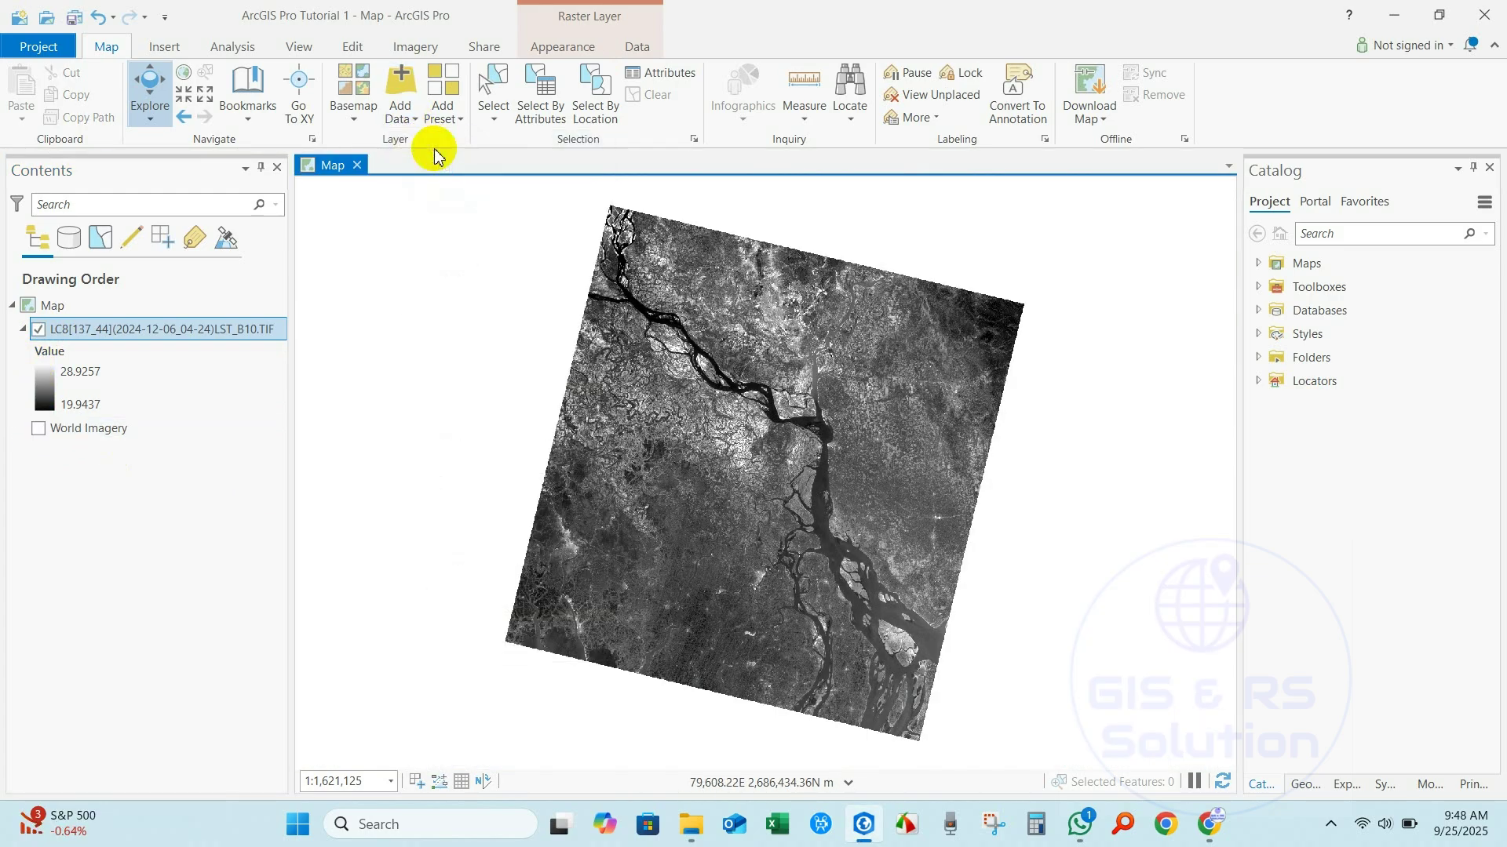
left_click(793, 369)
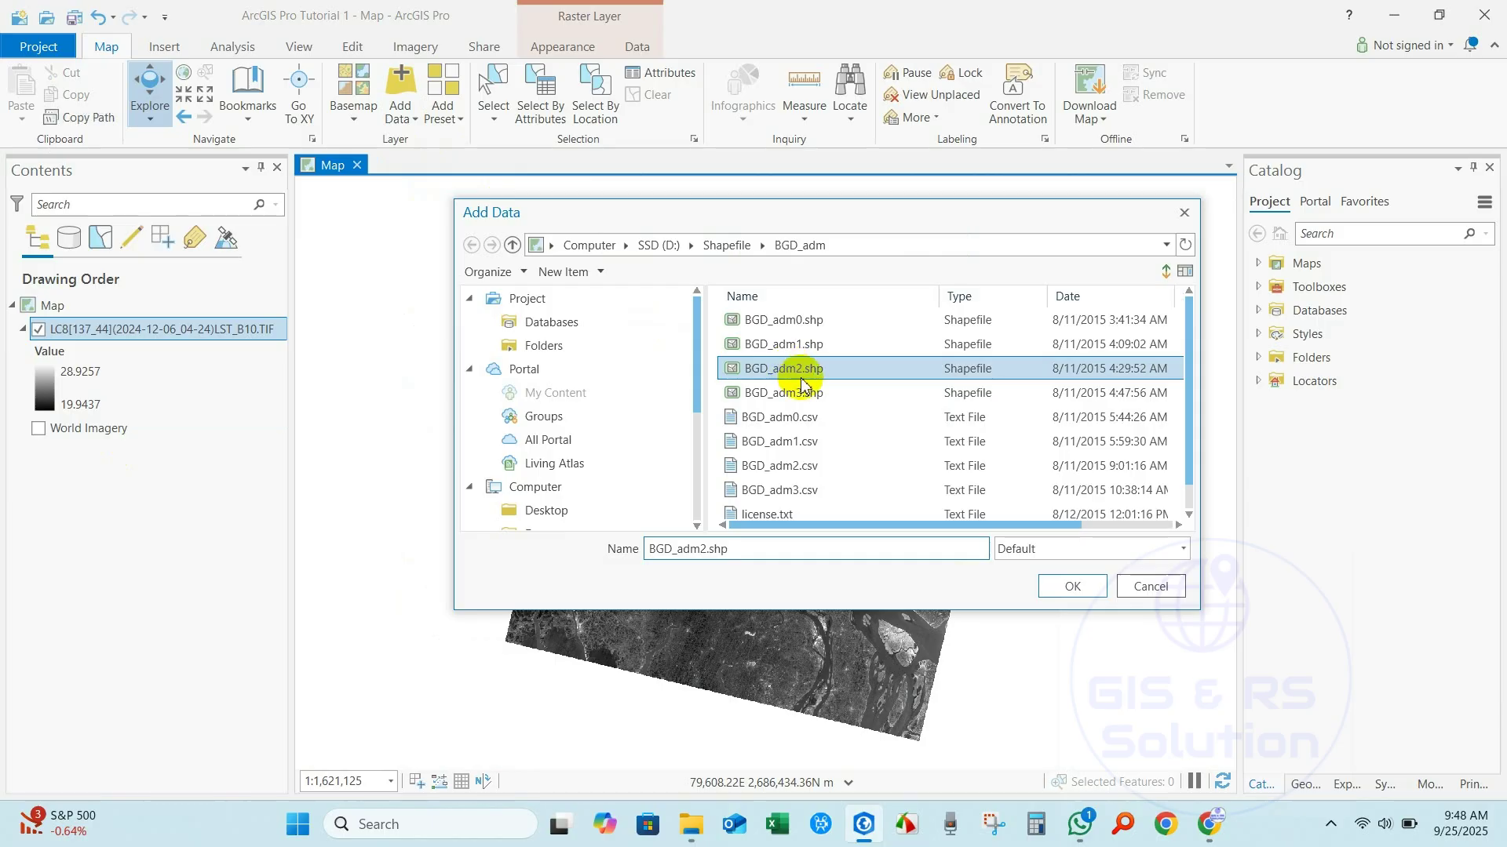
left_click(1071, 586)
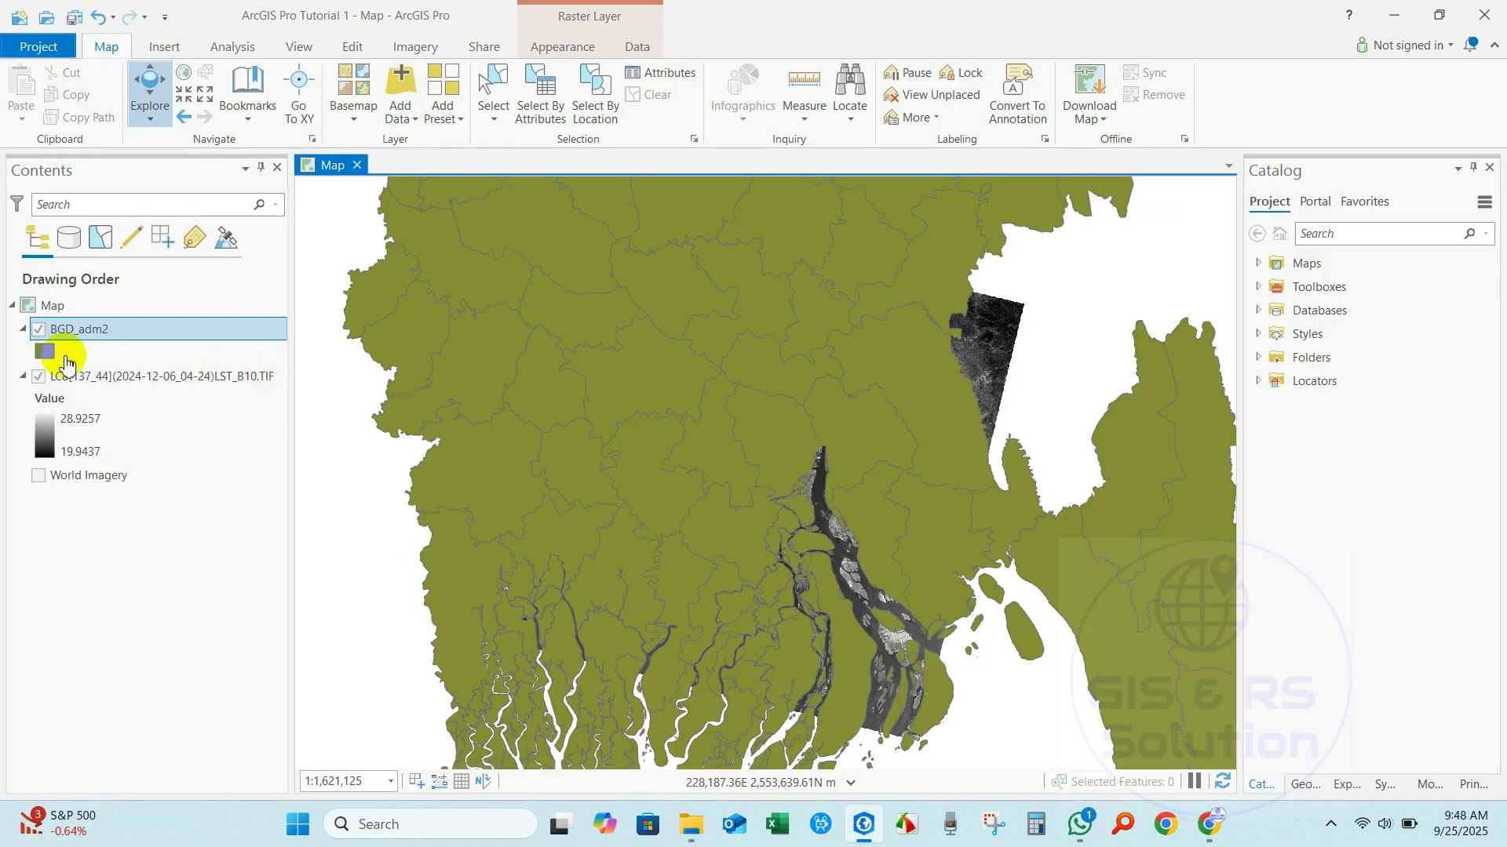
left_click(39, 377)
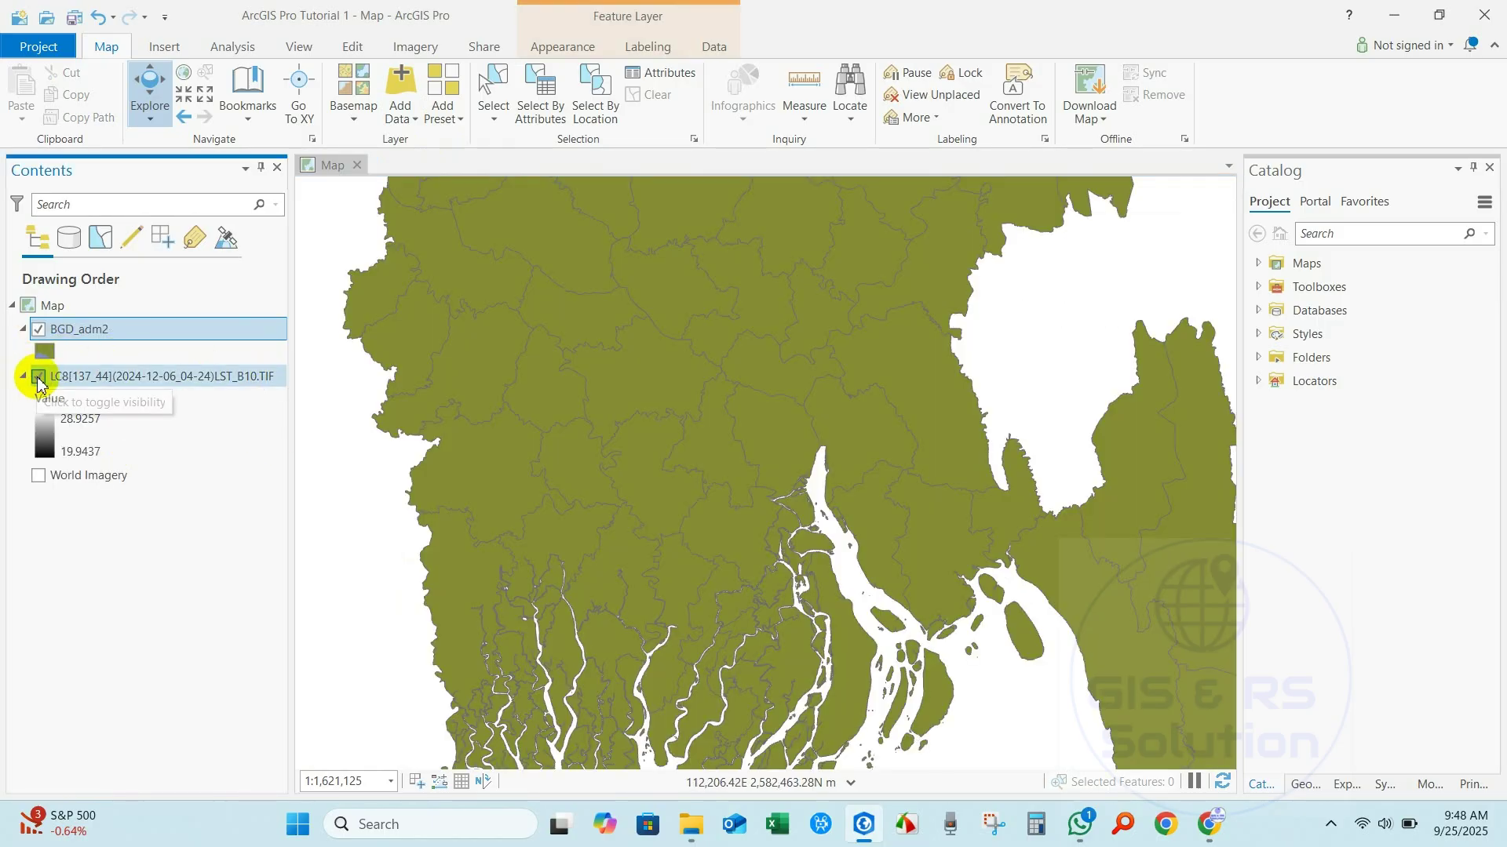
scroll(649, 470, "down", 5)
scroll(698, 416, "up", 2)
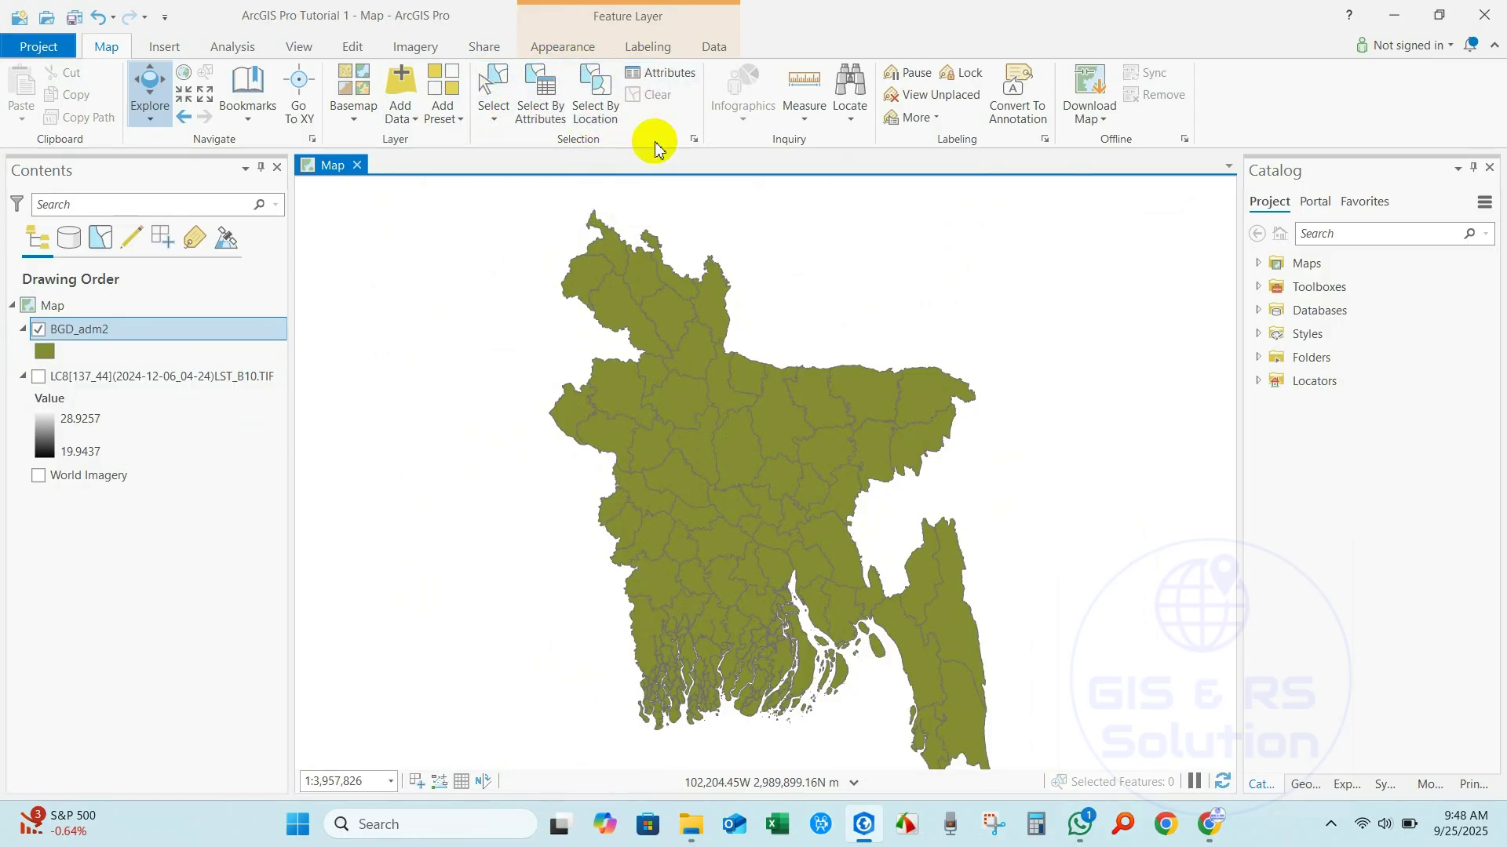
Step: Hide the BGD_adm2 layer and turn the topographic basemap back on
left_click(34, 333)
left_click(37, 330)
left_click(38, 475)
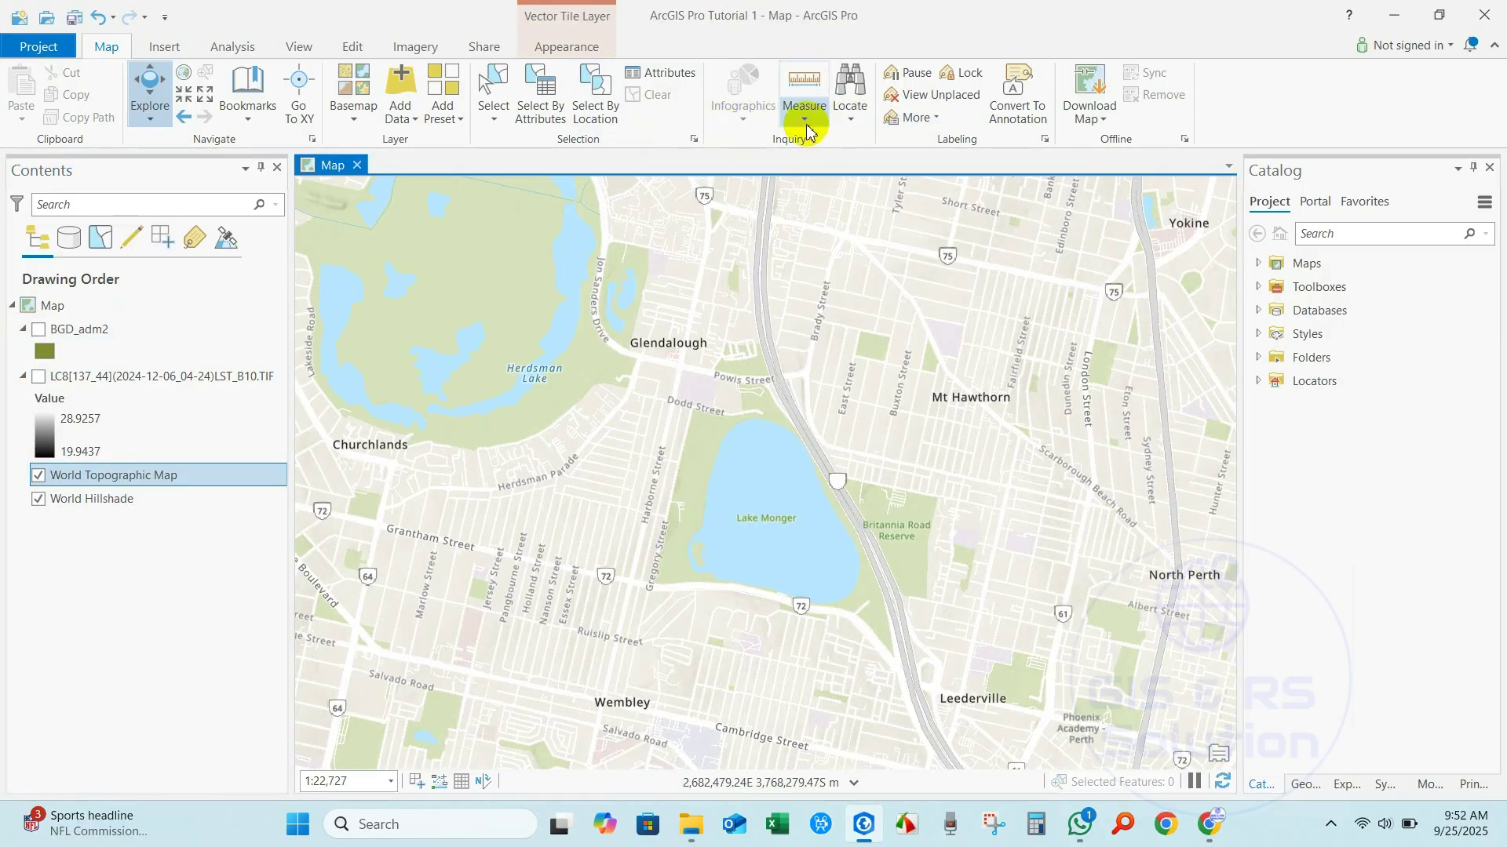
Step: Measure a distance along the road from south of Lake Monger toward Leederville
left_click(805, 124)
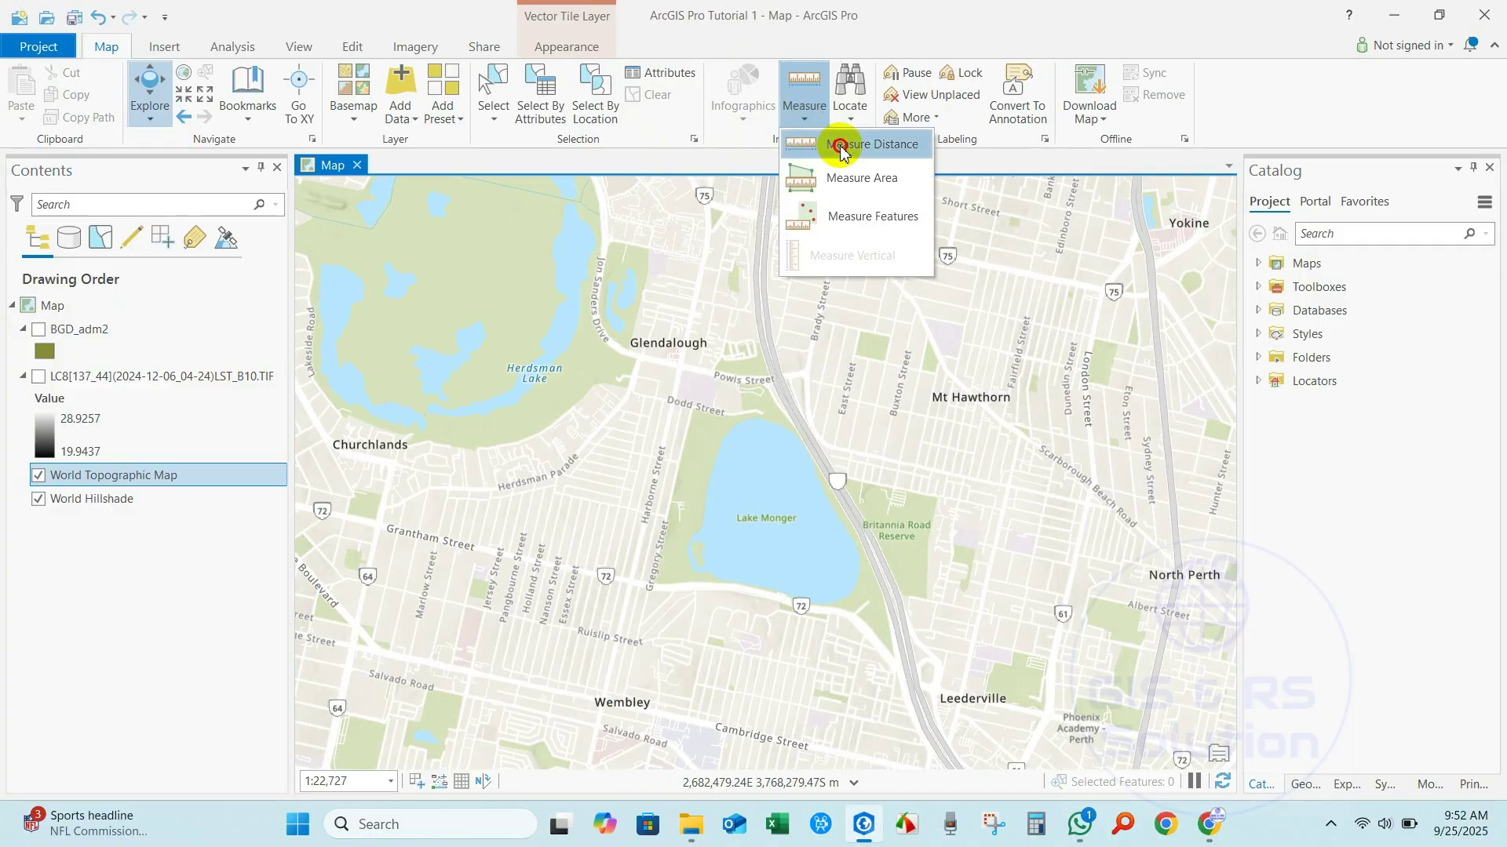
left_click(835, 144)
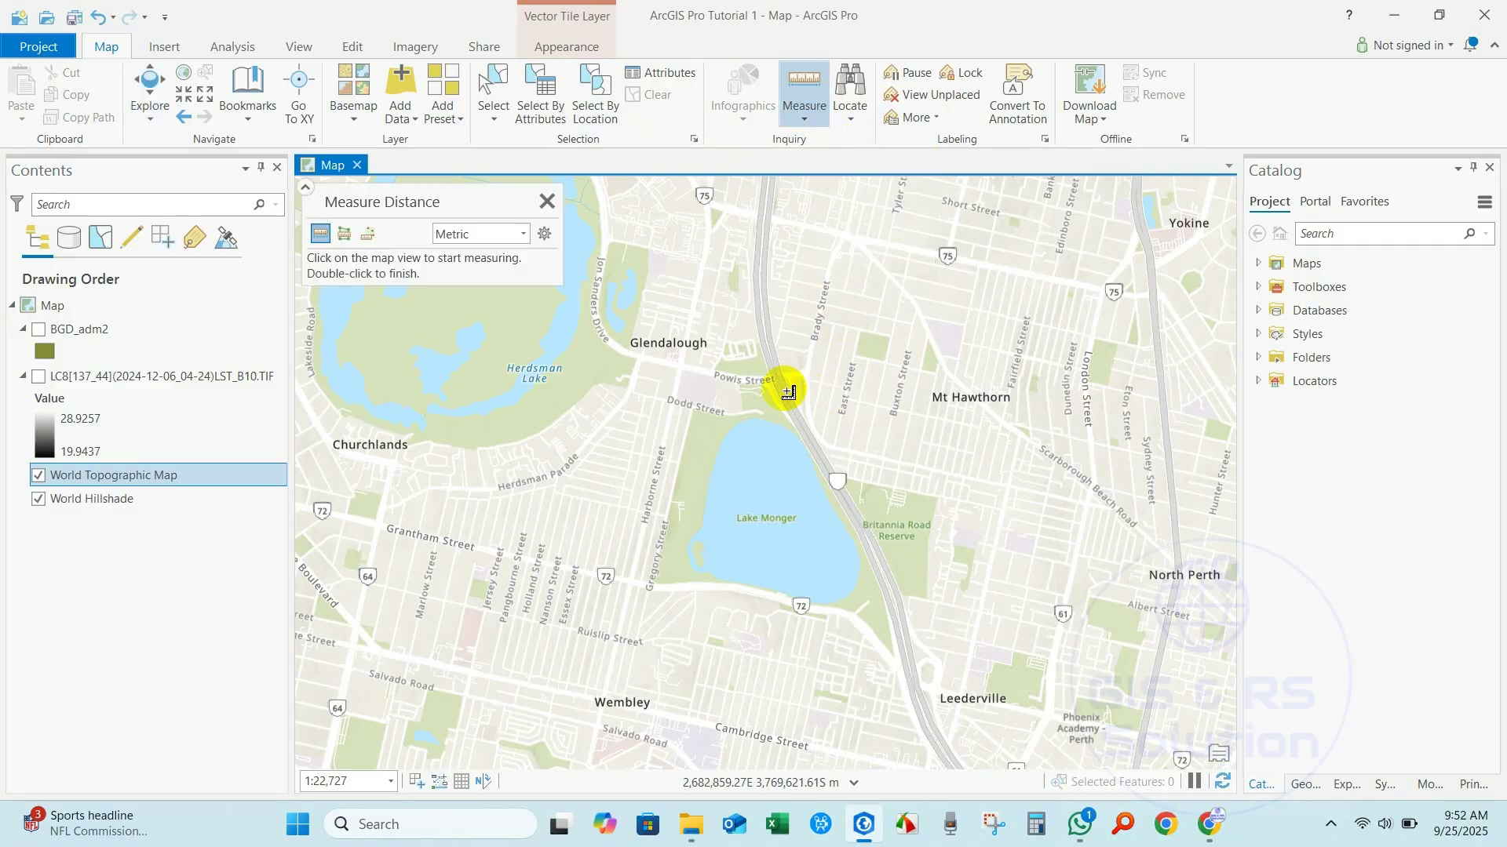
left_click(651, 587)
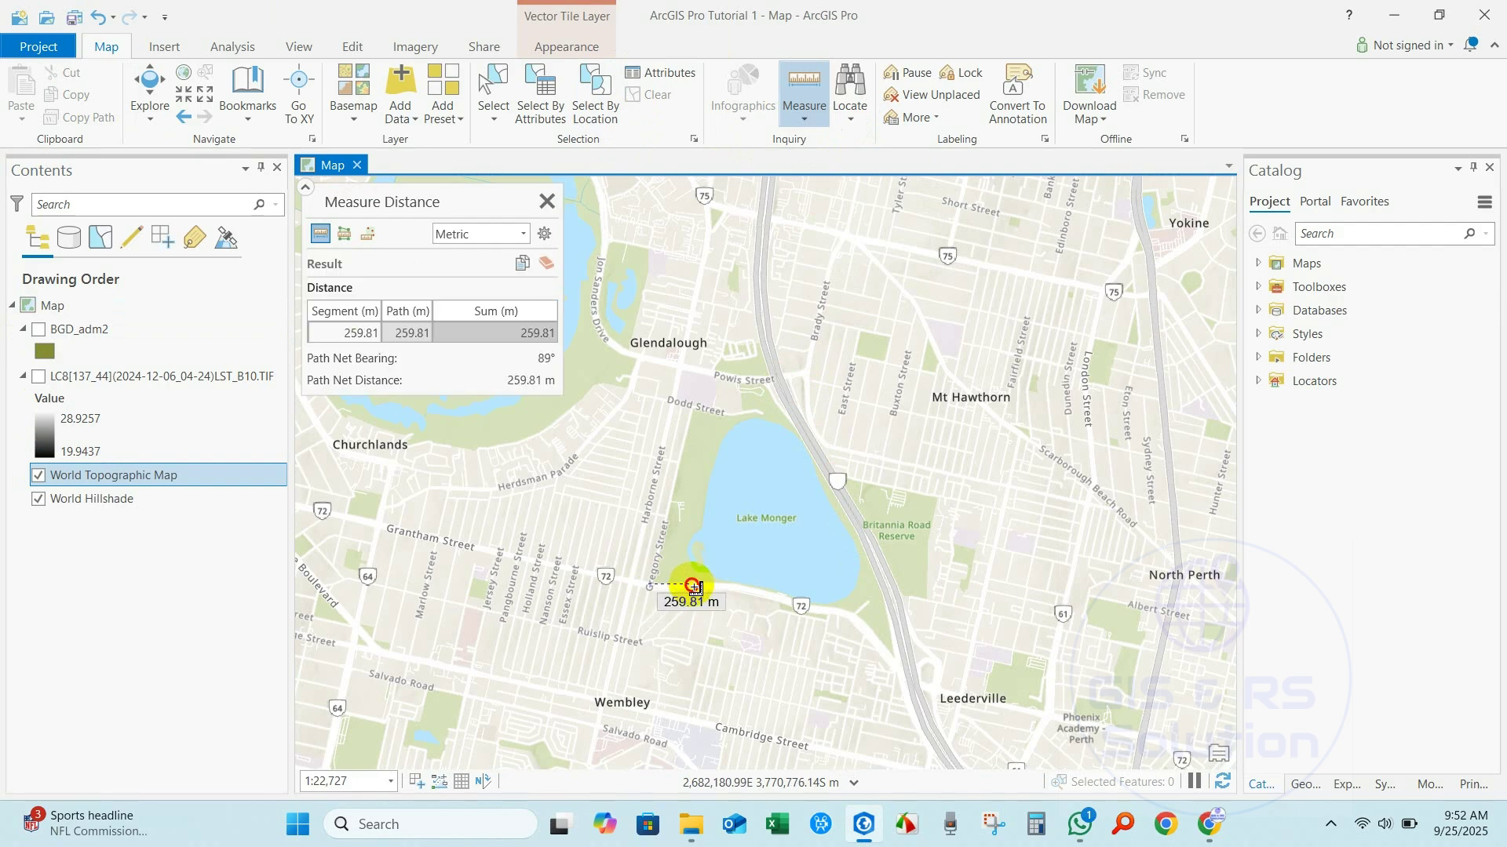
left_click(705, 588)
left_click(744, 592)
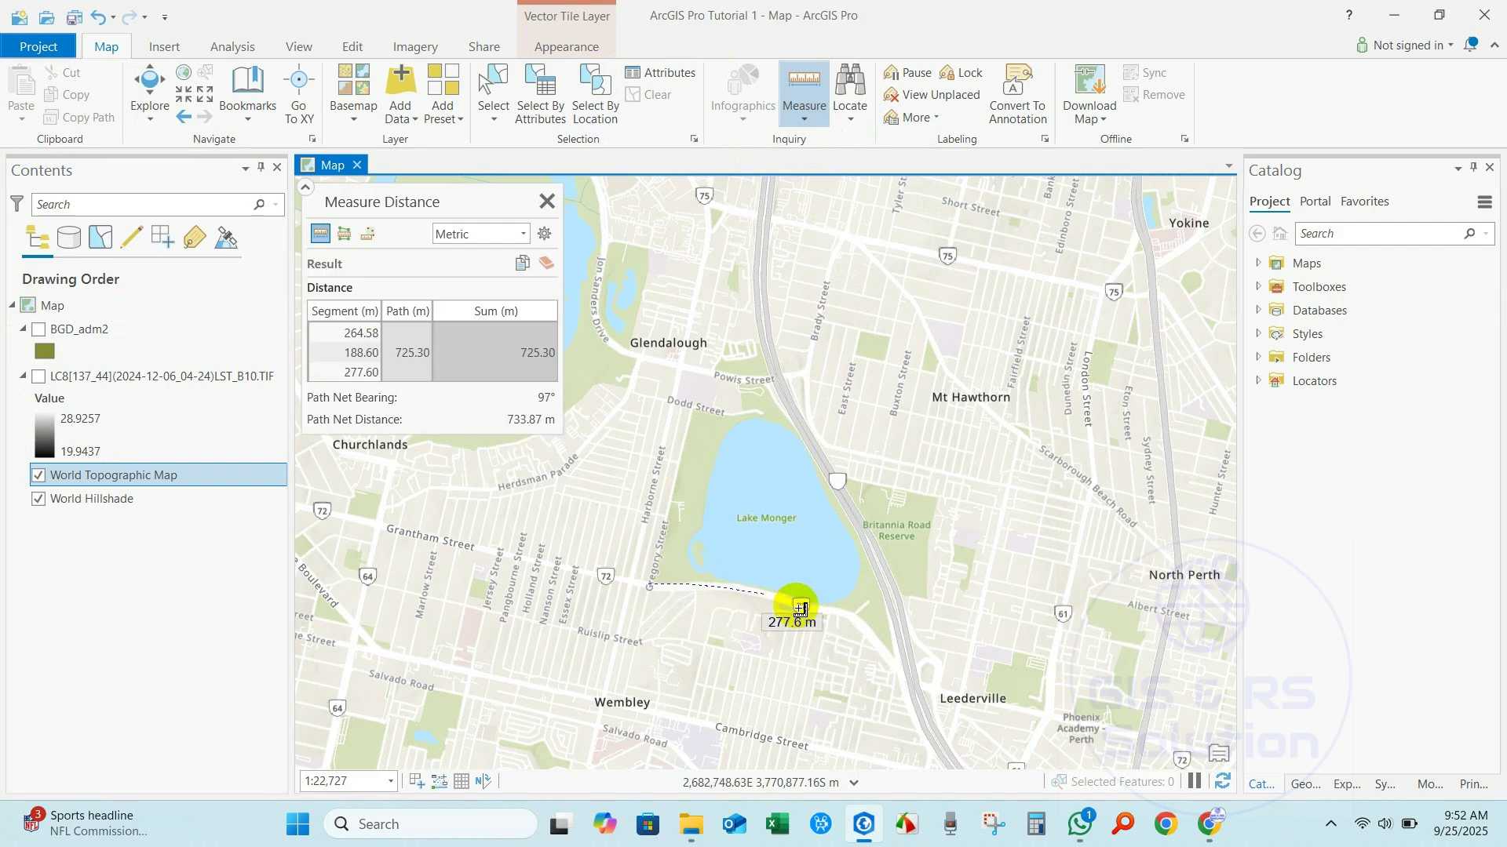
left_click(799, 609)
left_click(840, 621)
left_click(871, 634)
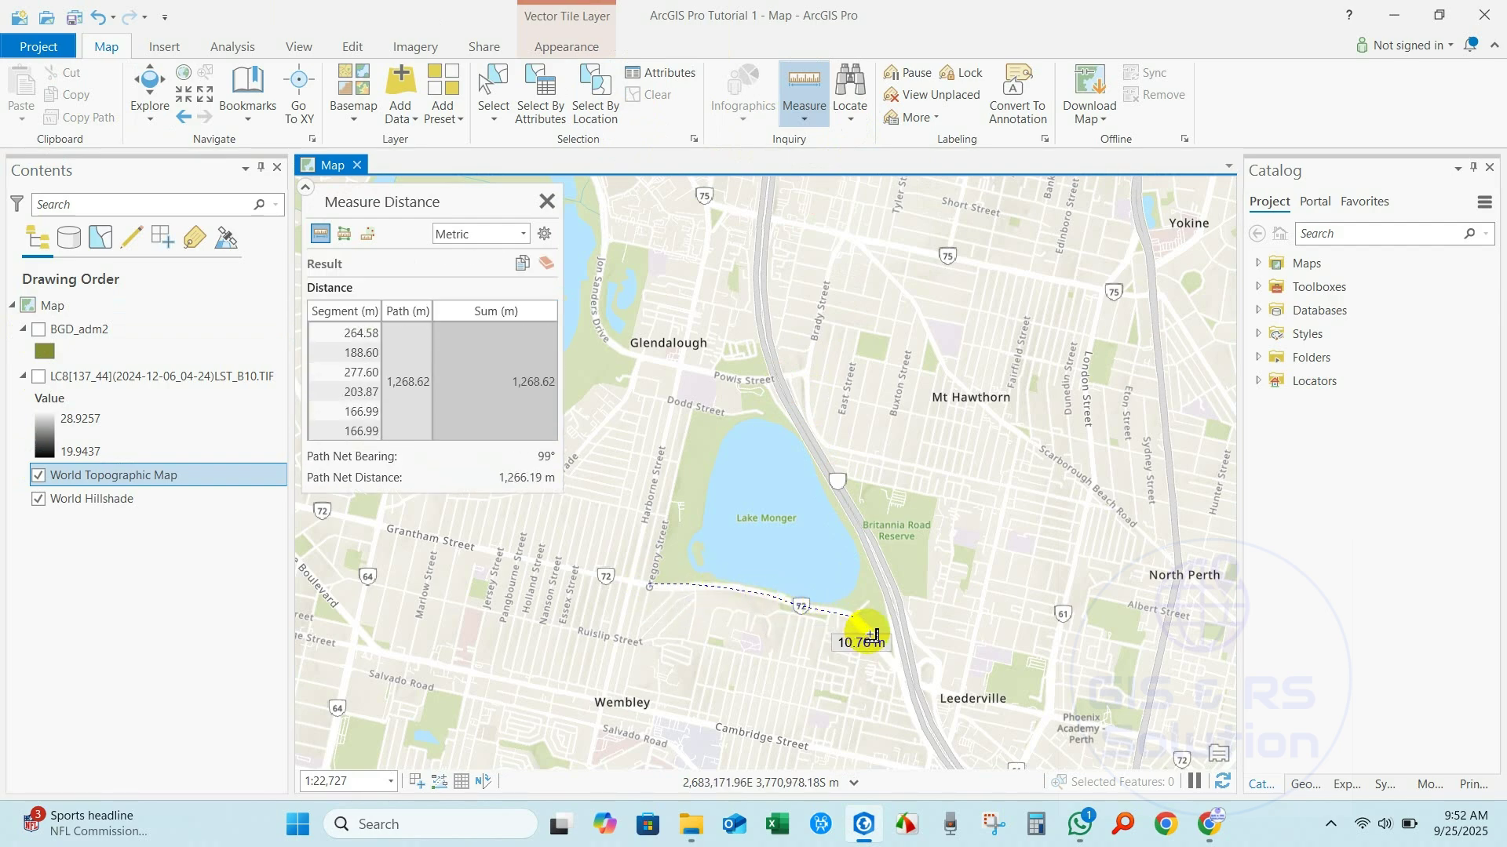
left_click(900, 669)
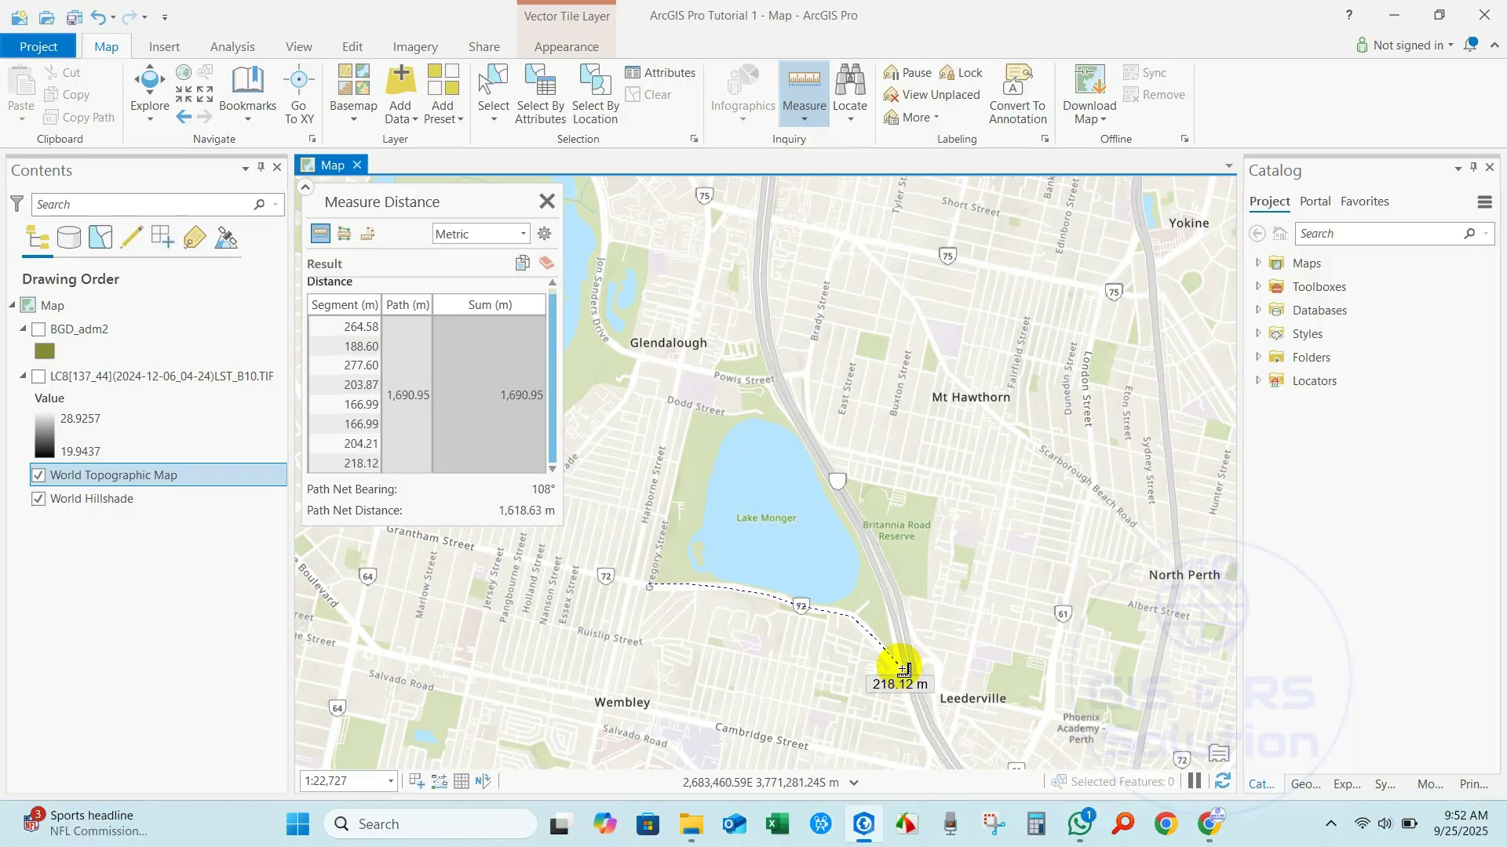
left_click(903, 669)
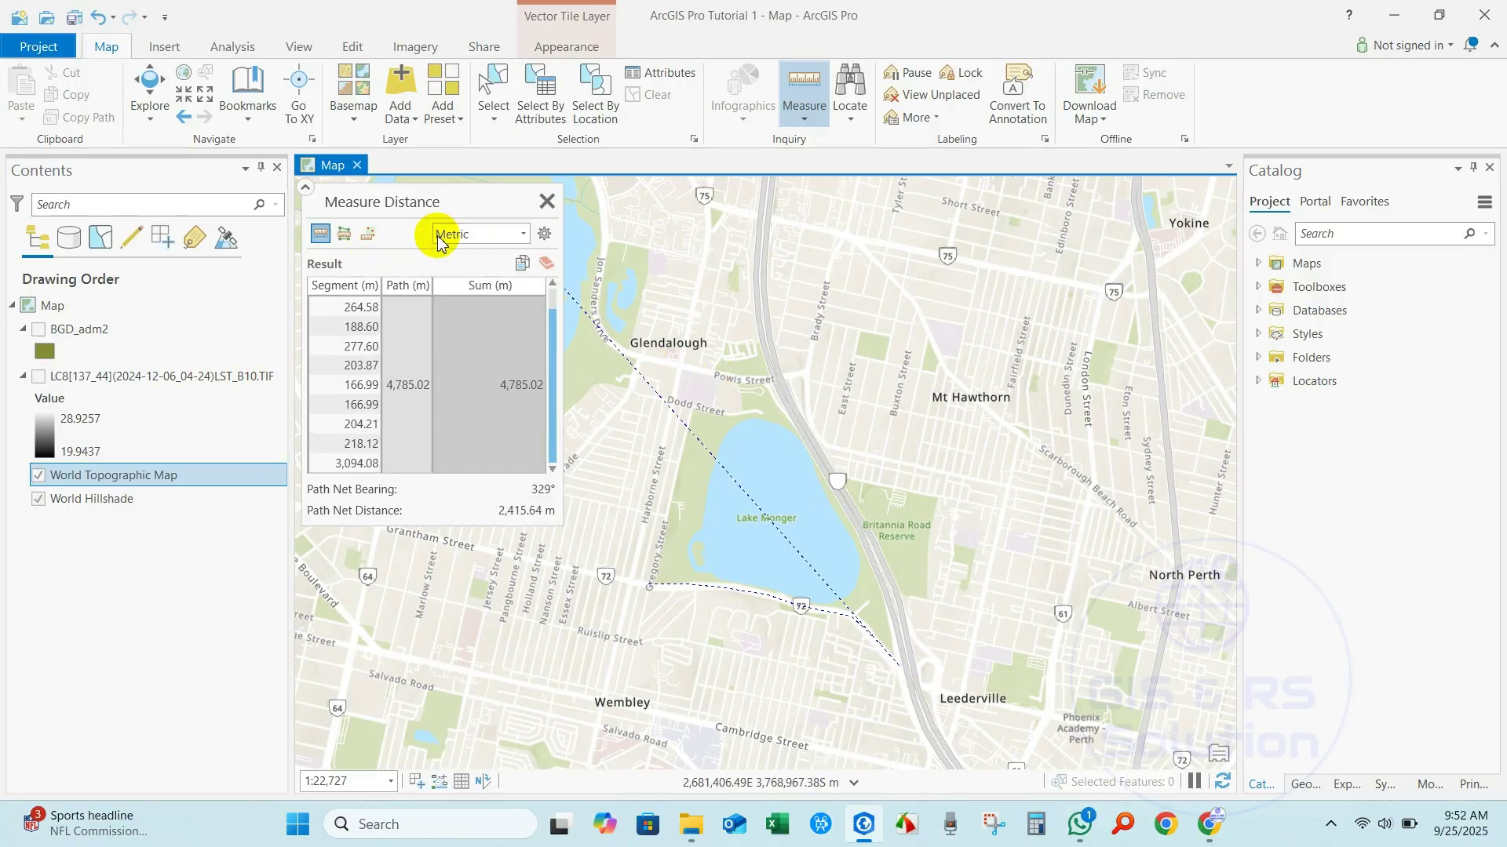
Step: Show the result in Miles (2.50 mi path, 1.47 mi net) and clear the measurement
left_click(513, 236)
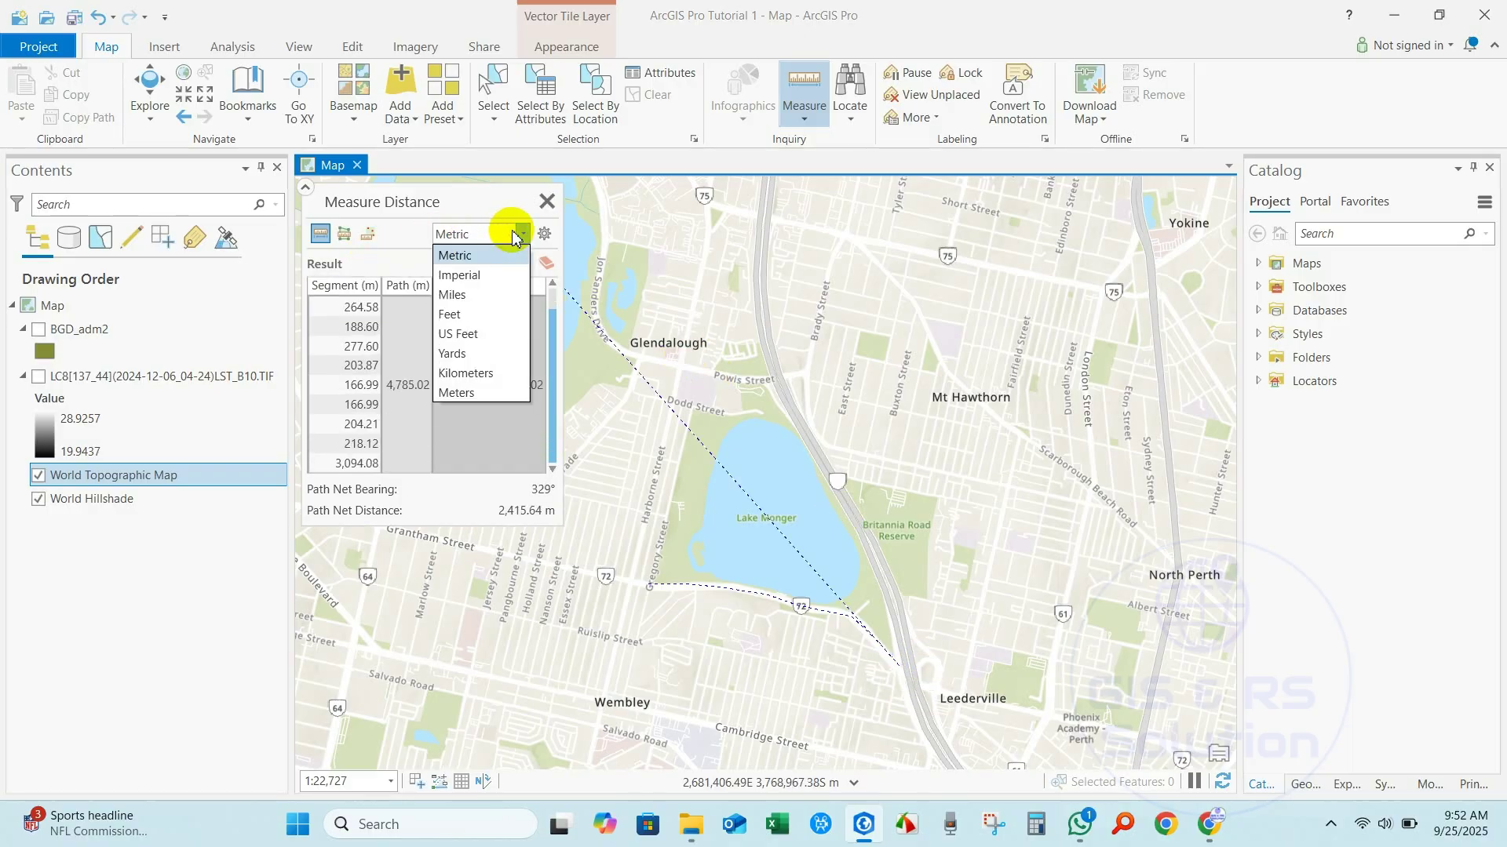
left_click(463, 296)
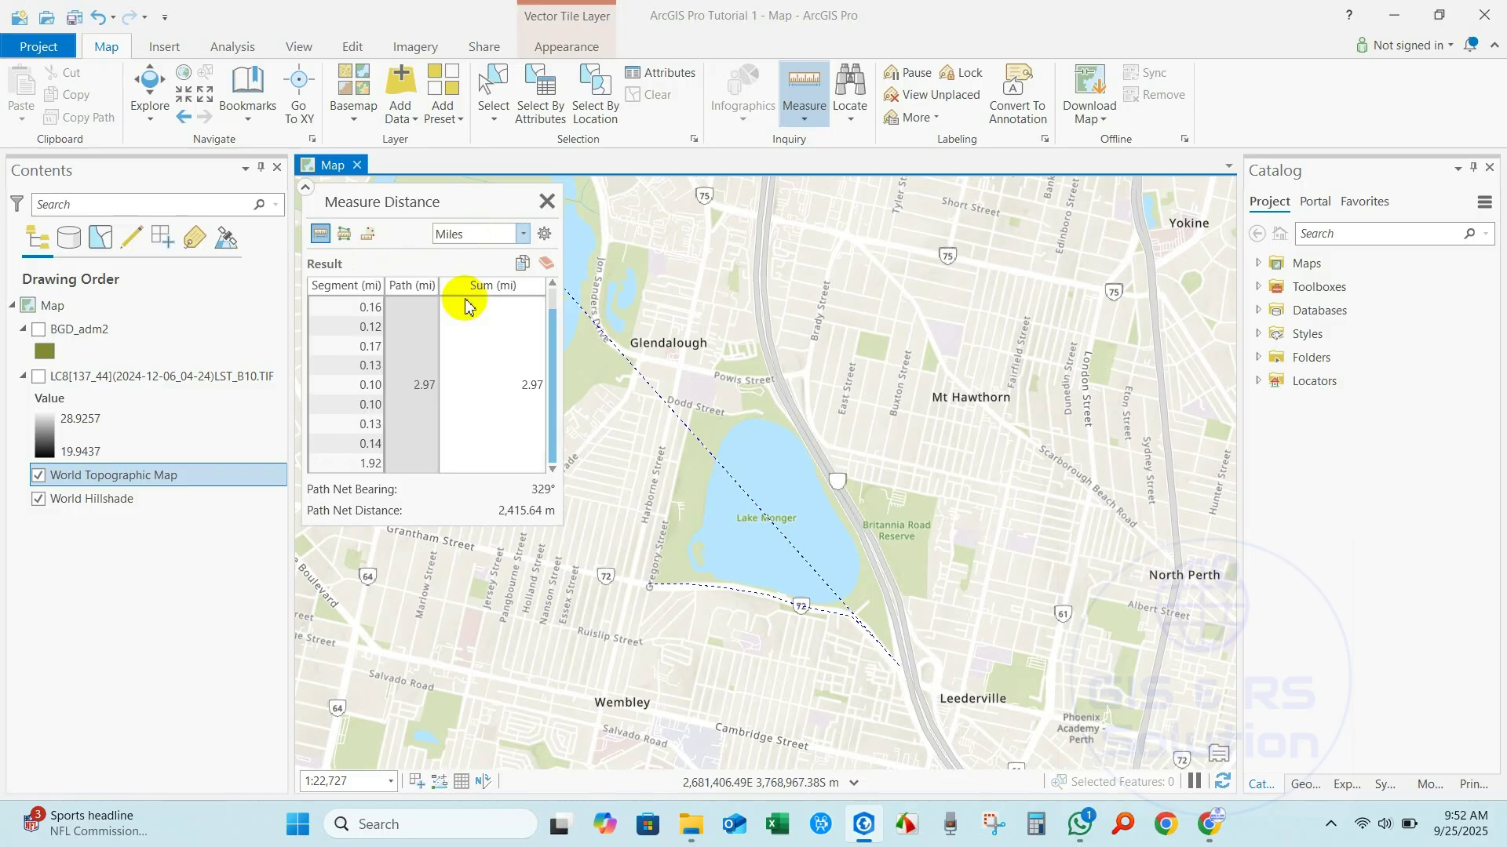
left_click(547, 201)
Step: Trace a Measure Area outline around Lake Monger's shoreline
left_click(802, 116)
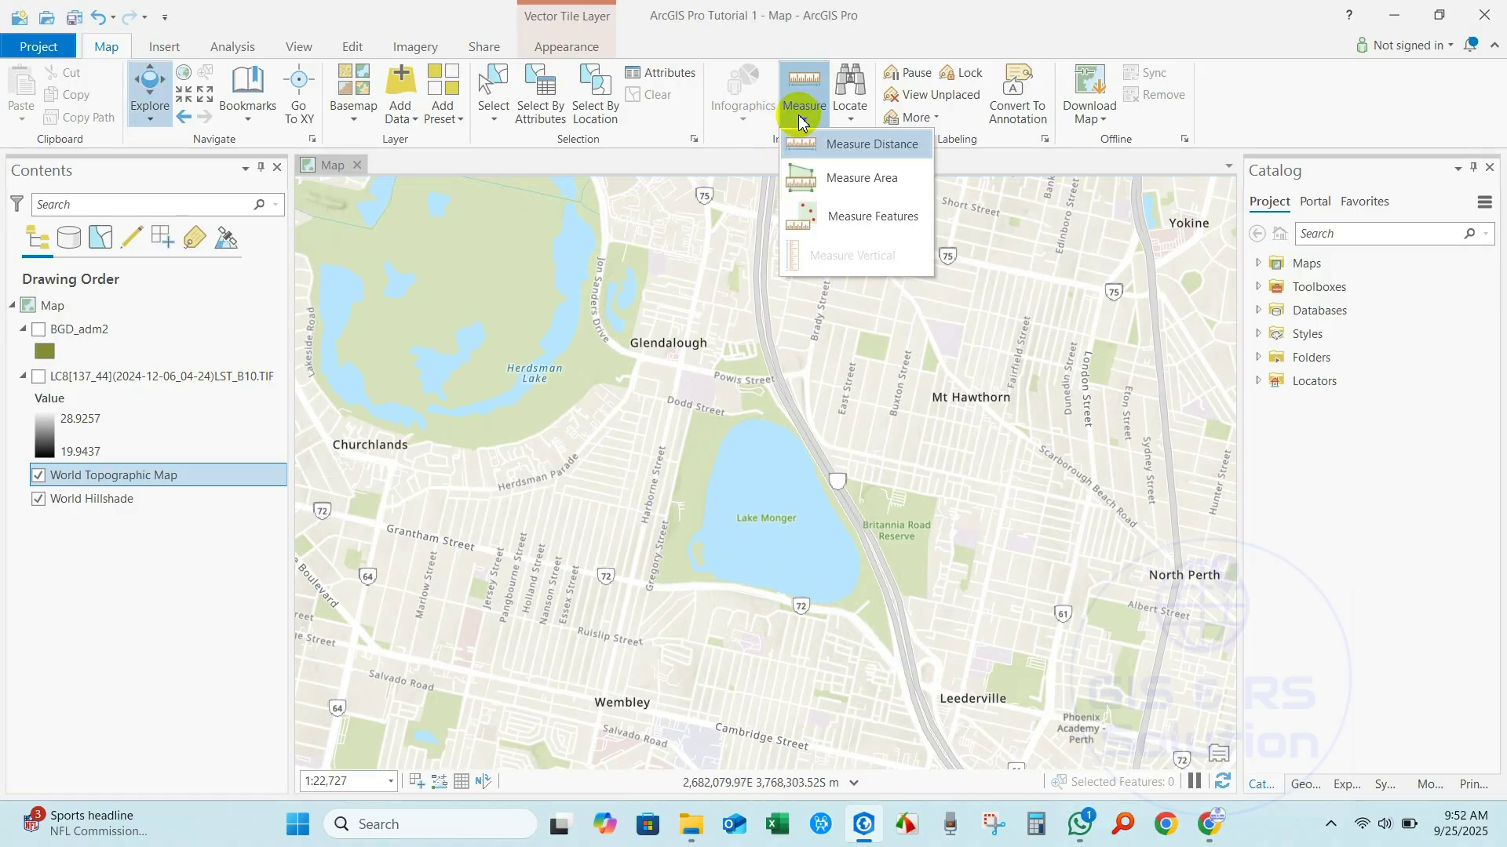
left_click(866, 187)
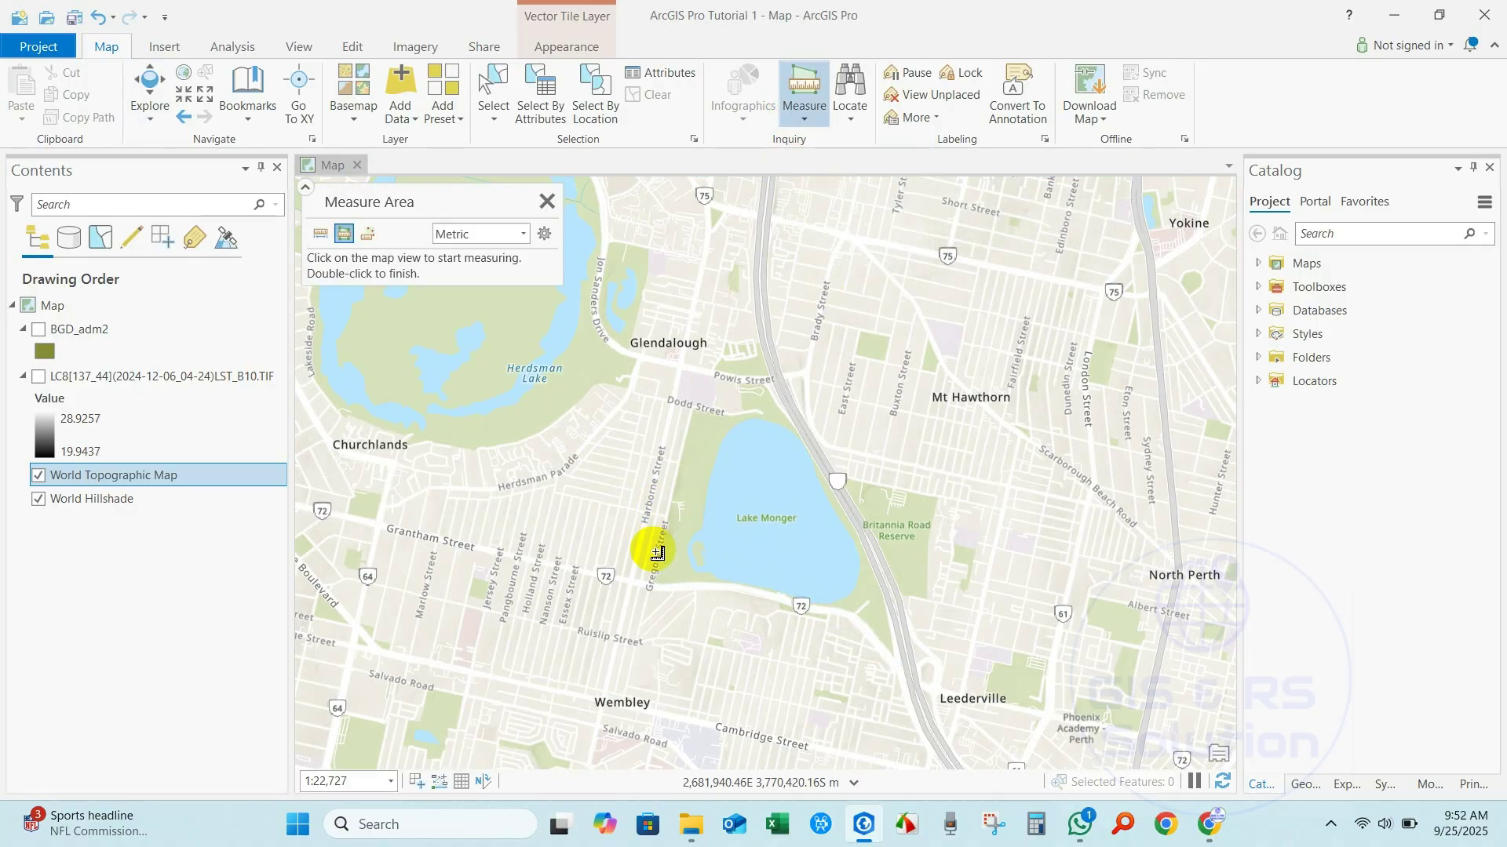
left_click(698, 571)
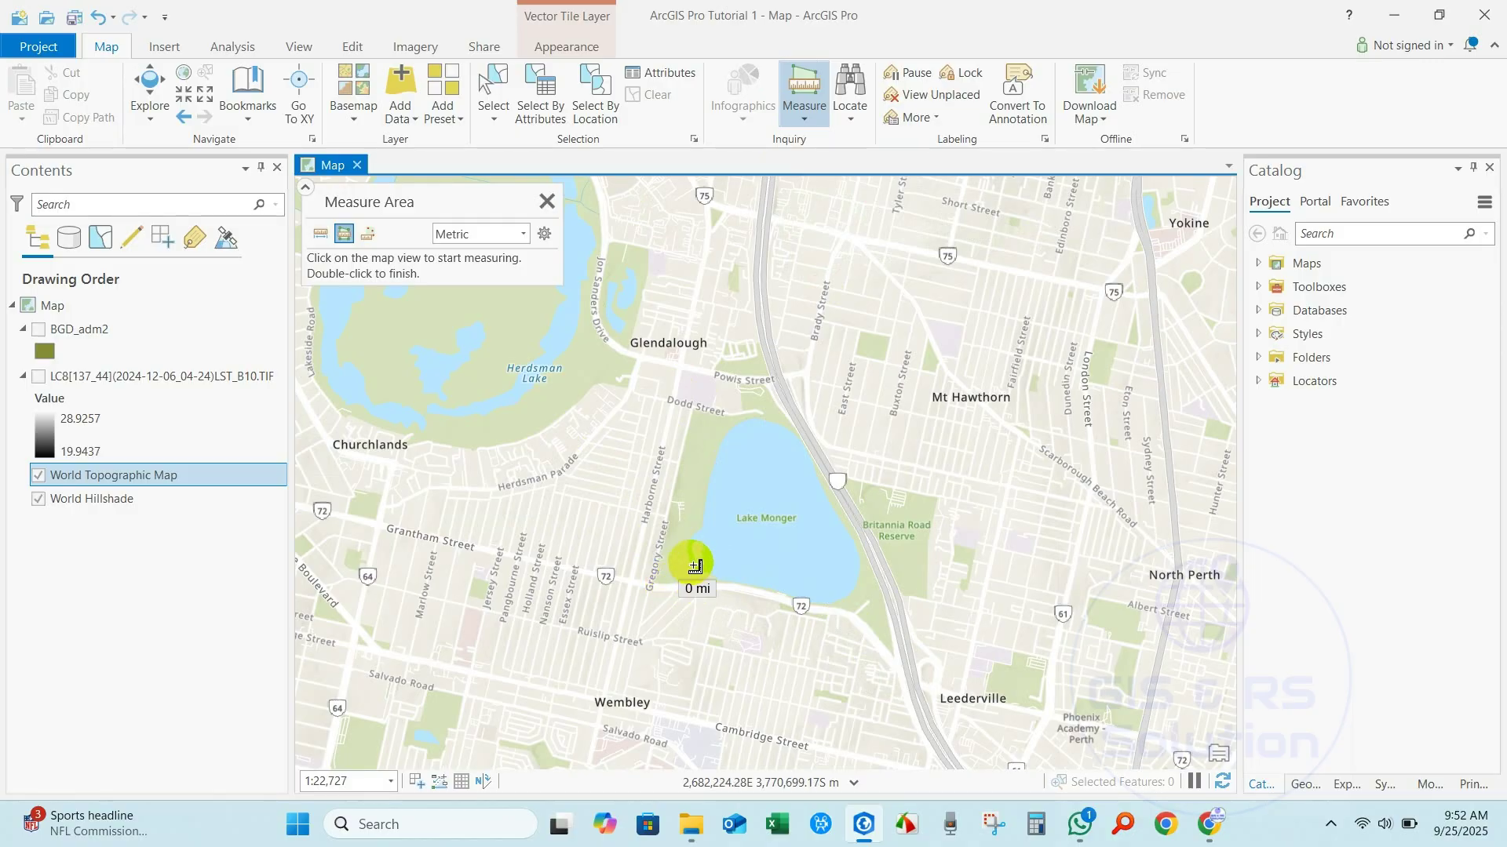
left_click(684, 550)
left_click(693, 532)
left_click(711, 490)
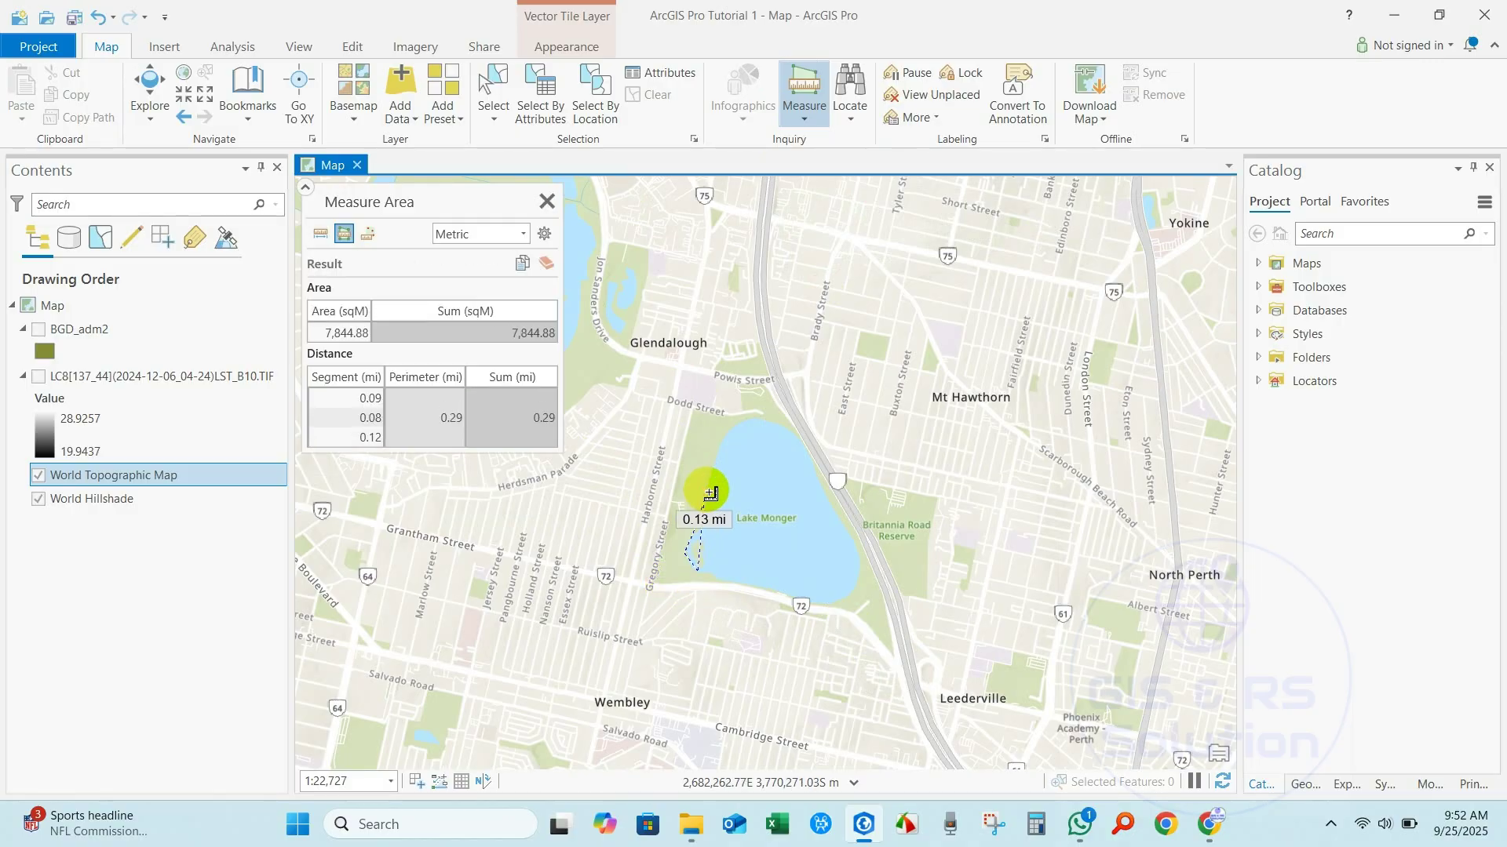
left_click(728, 431)
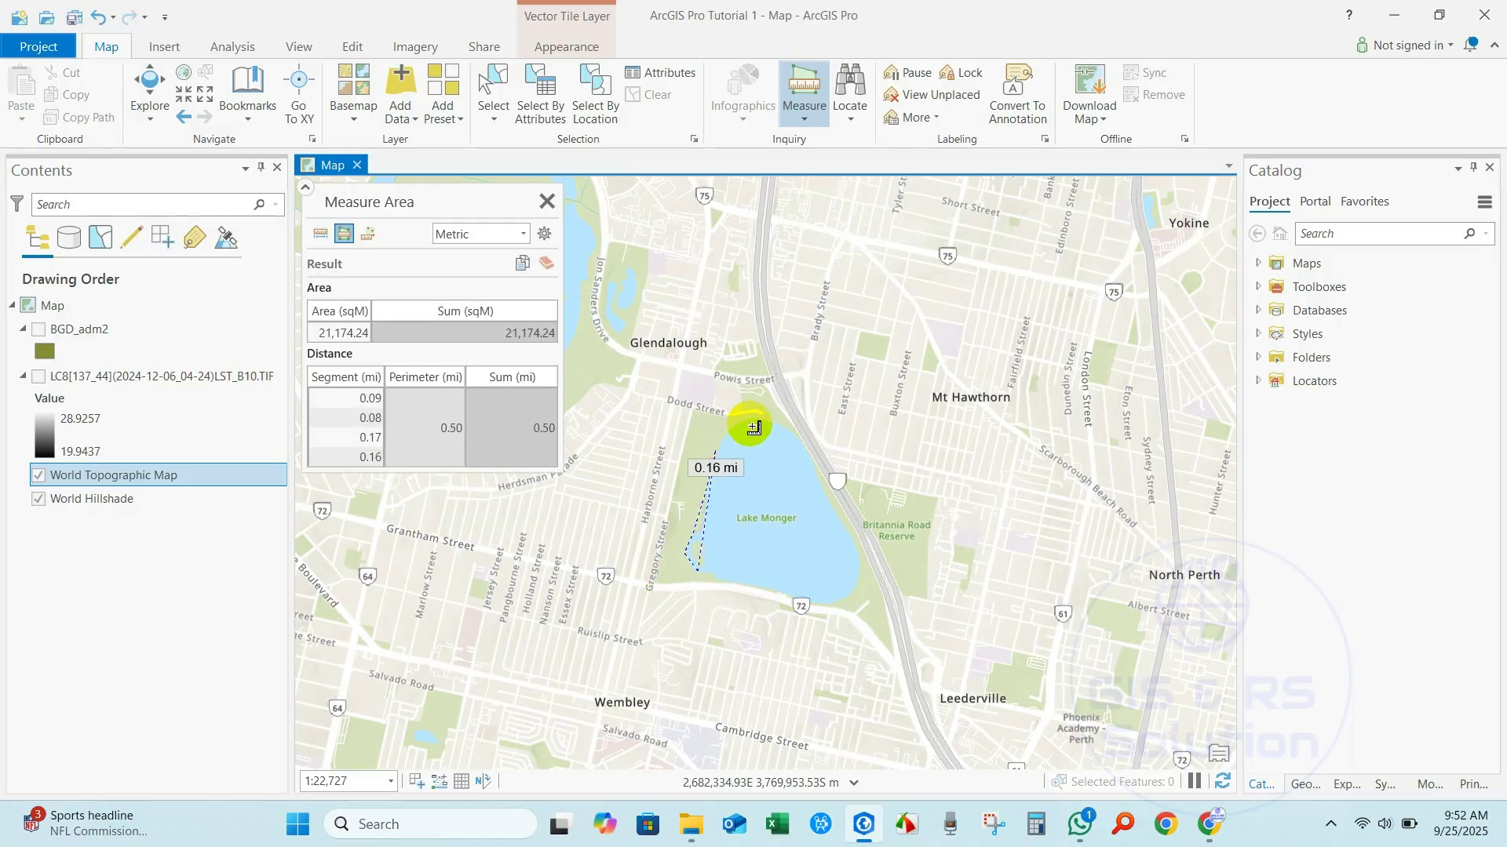
left_click(799, 441)
left_click(828, 503)
left_click(854, 554)
left_click(827, 602)
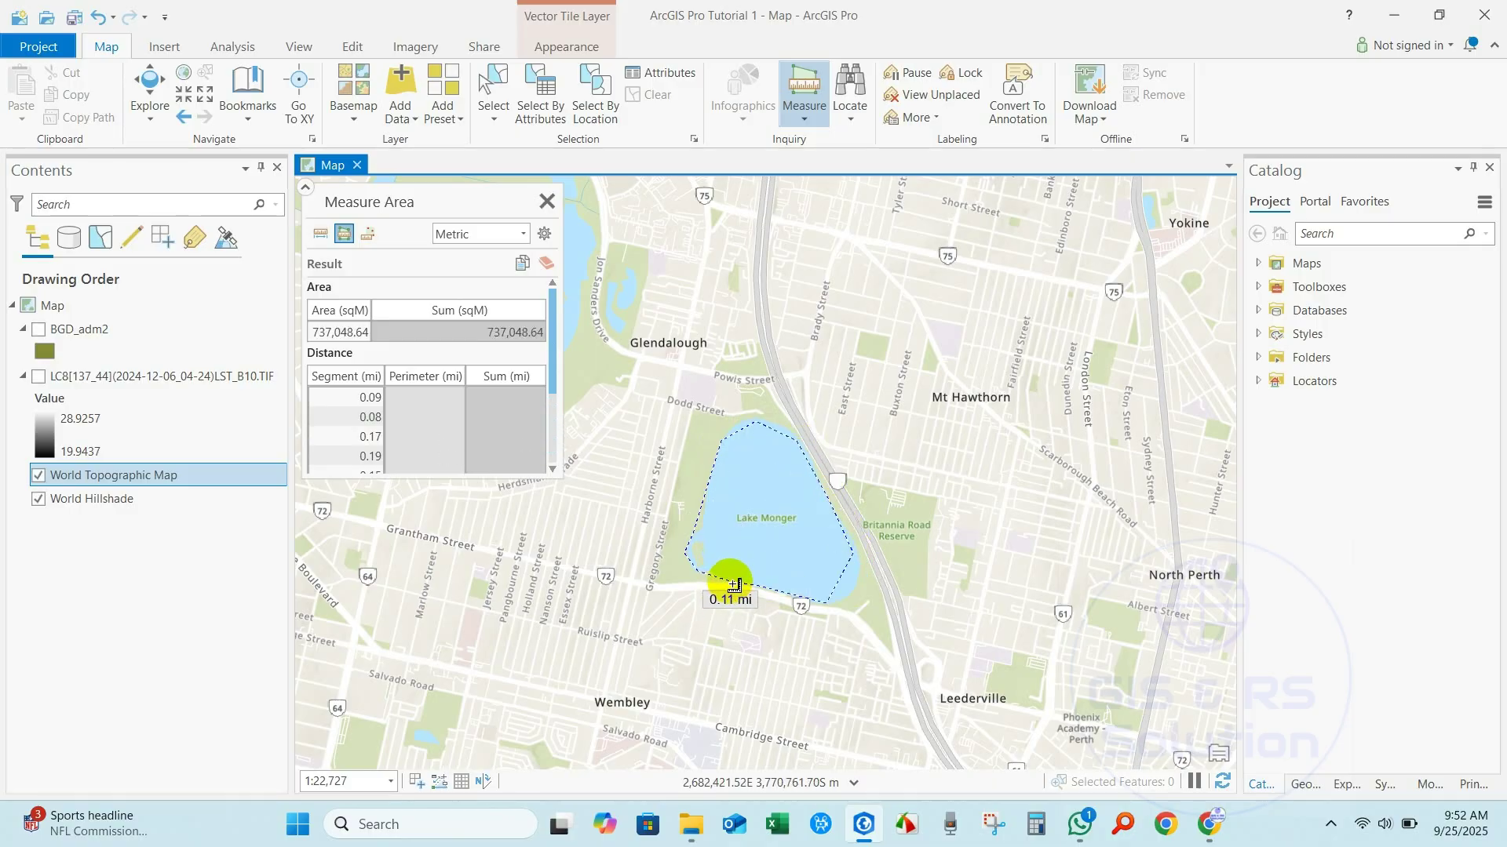
double_click(733, 585)
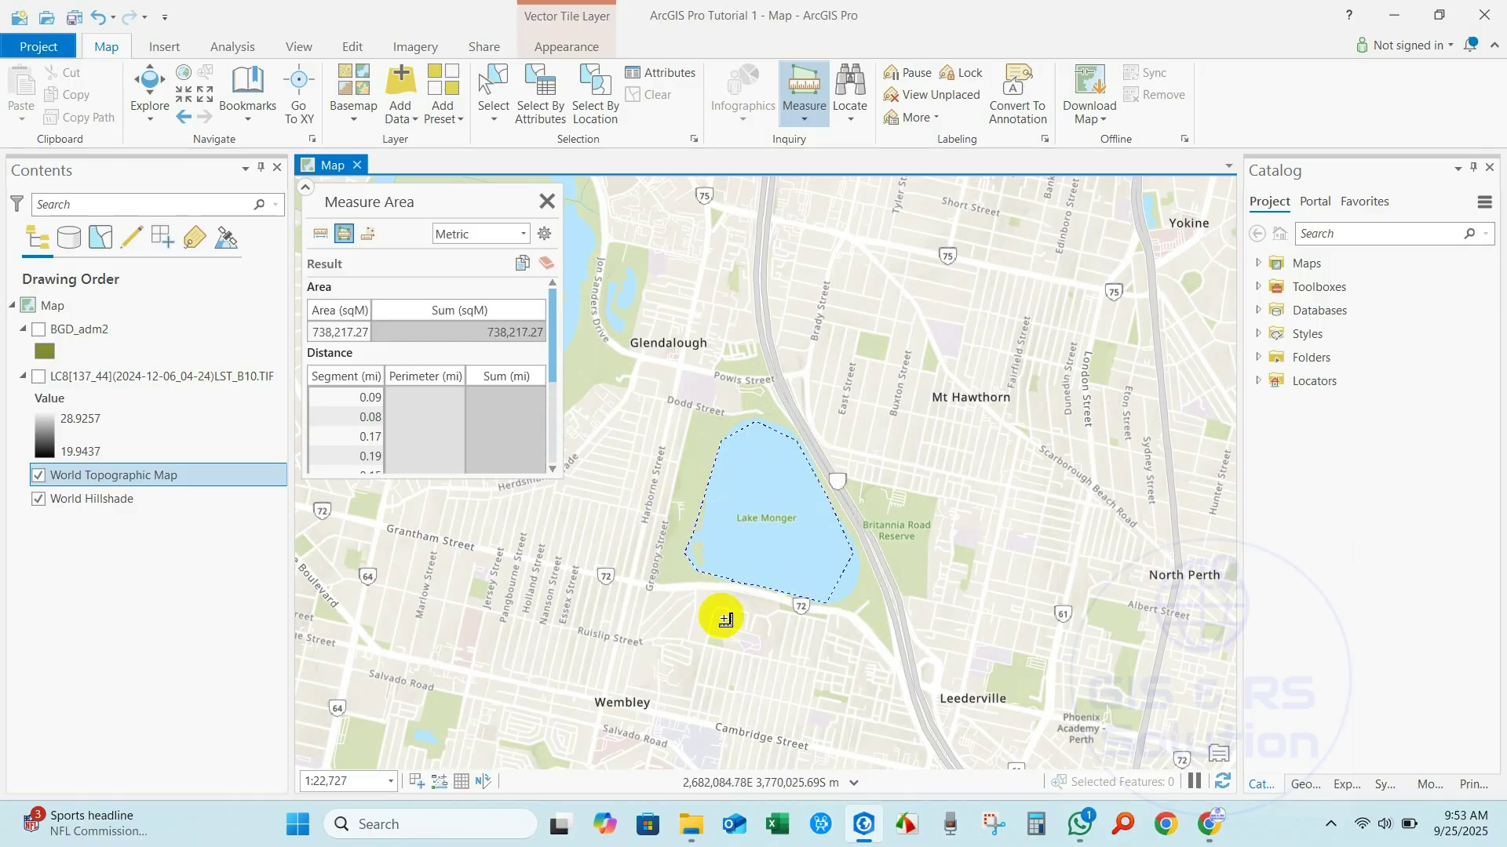
Step: Show the area in Square Kilometers (0.74) and close the measurement
left_click(511, 238)
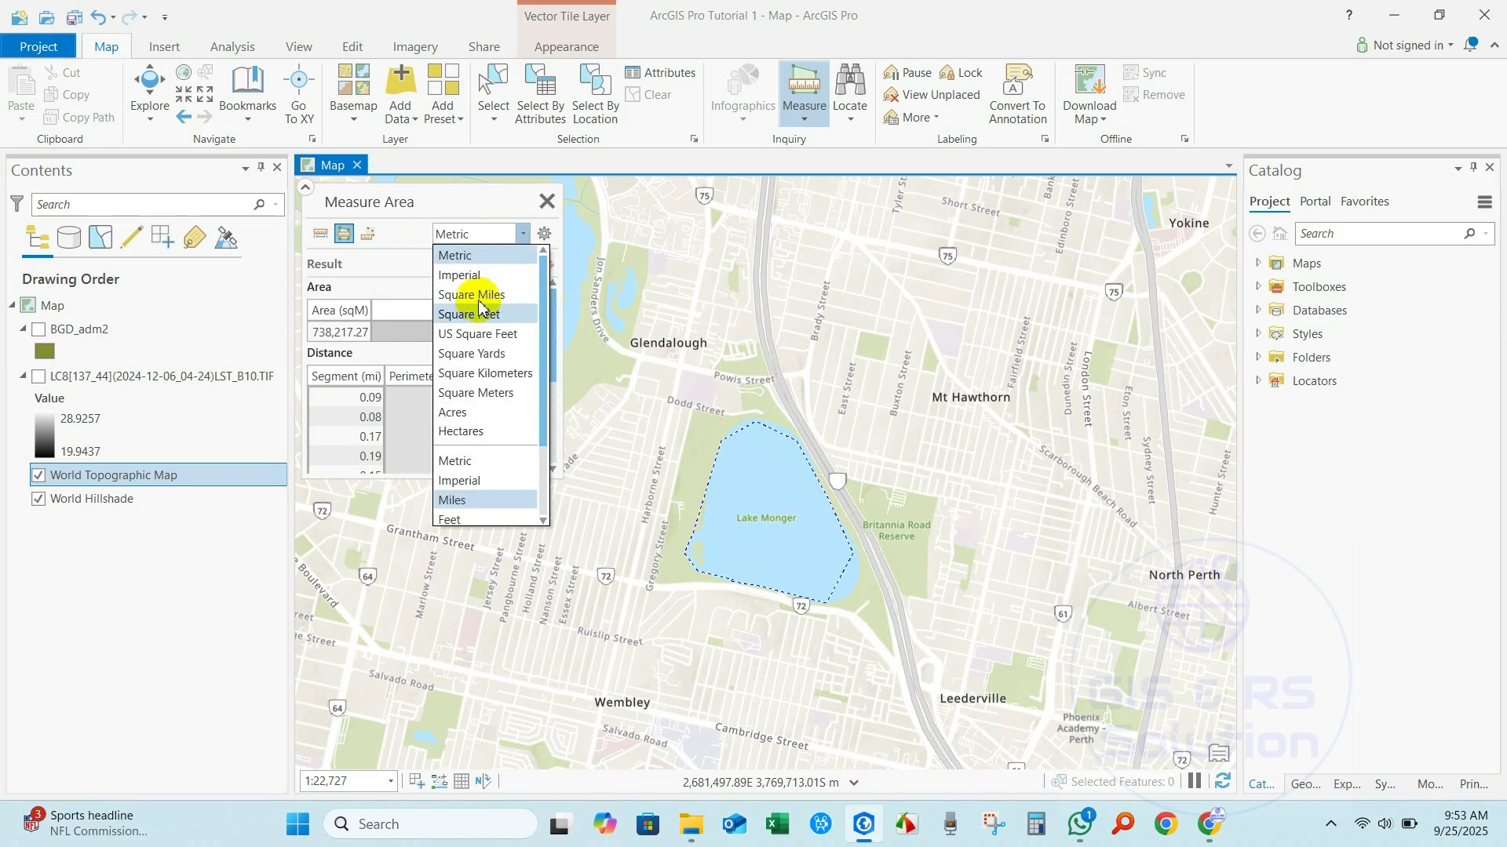
left_click(496, 376)
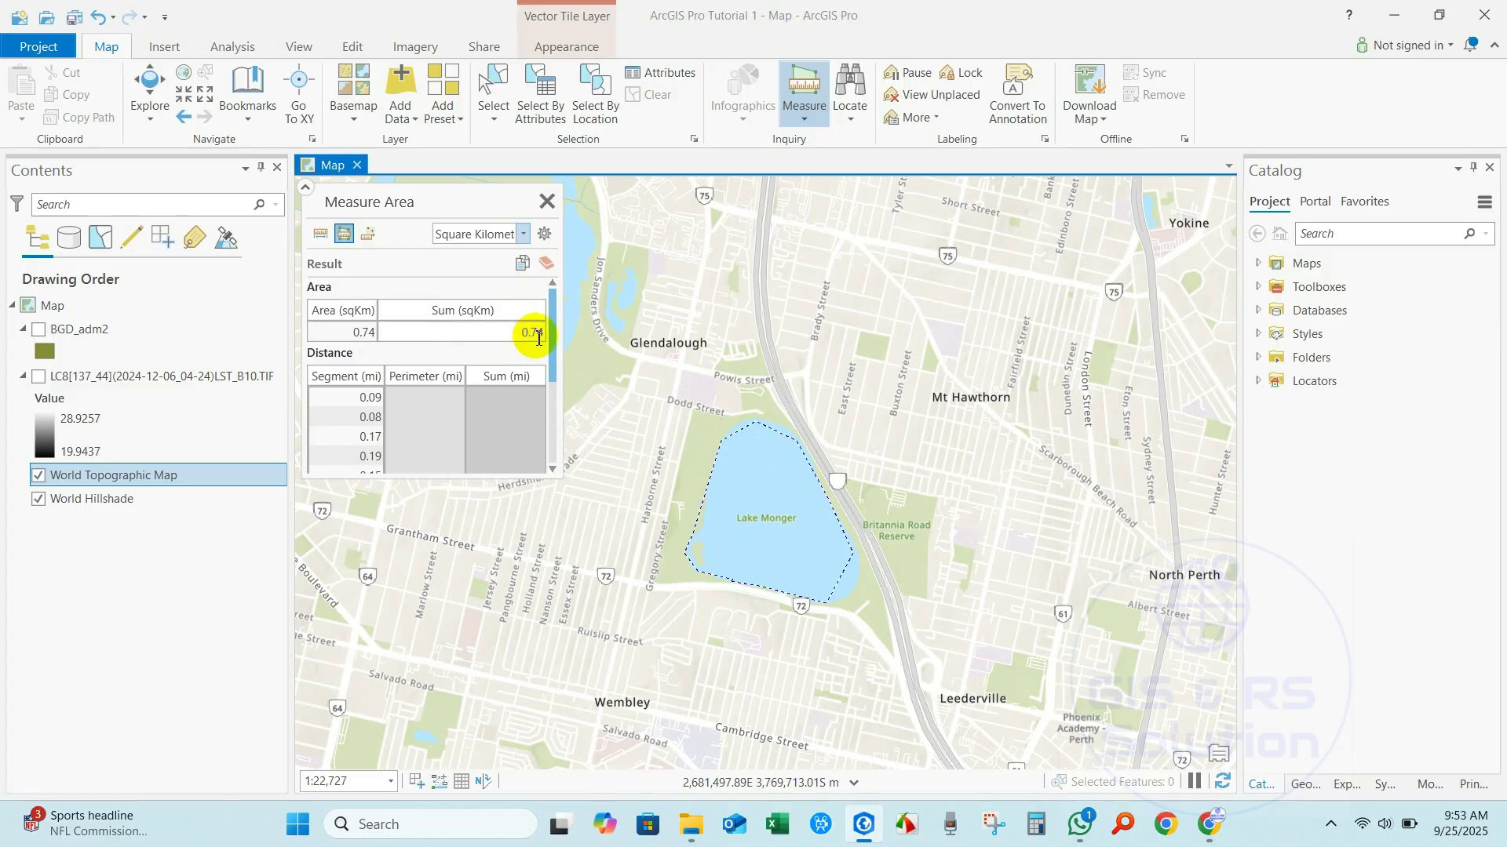
left_click(538, 334)
left_click(444, 407)
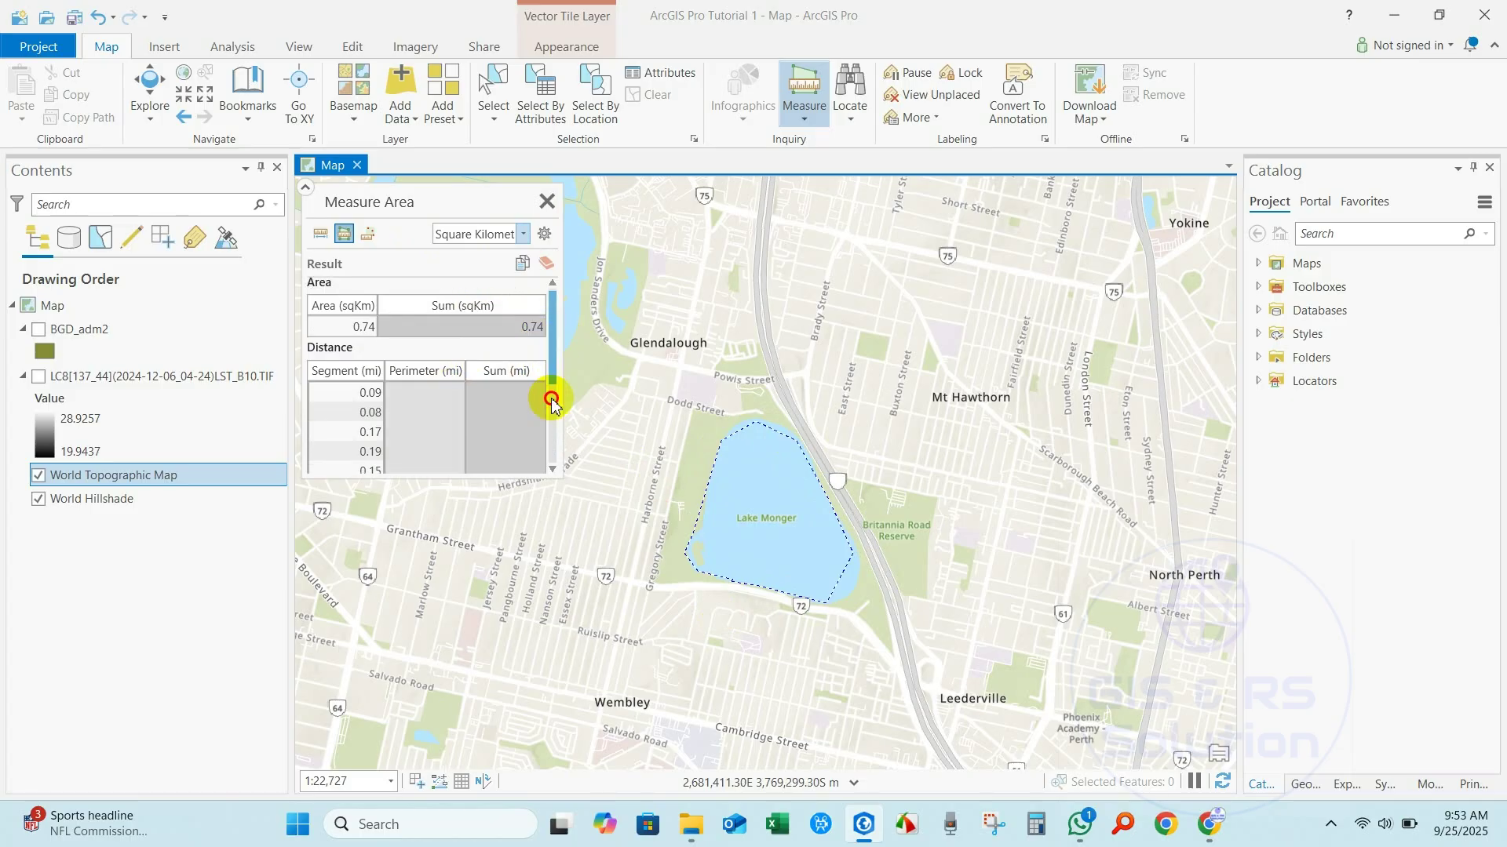
scroll(549, 397, "down", 2)
scroll(547, 306, "up", 2)
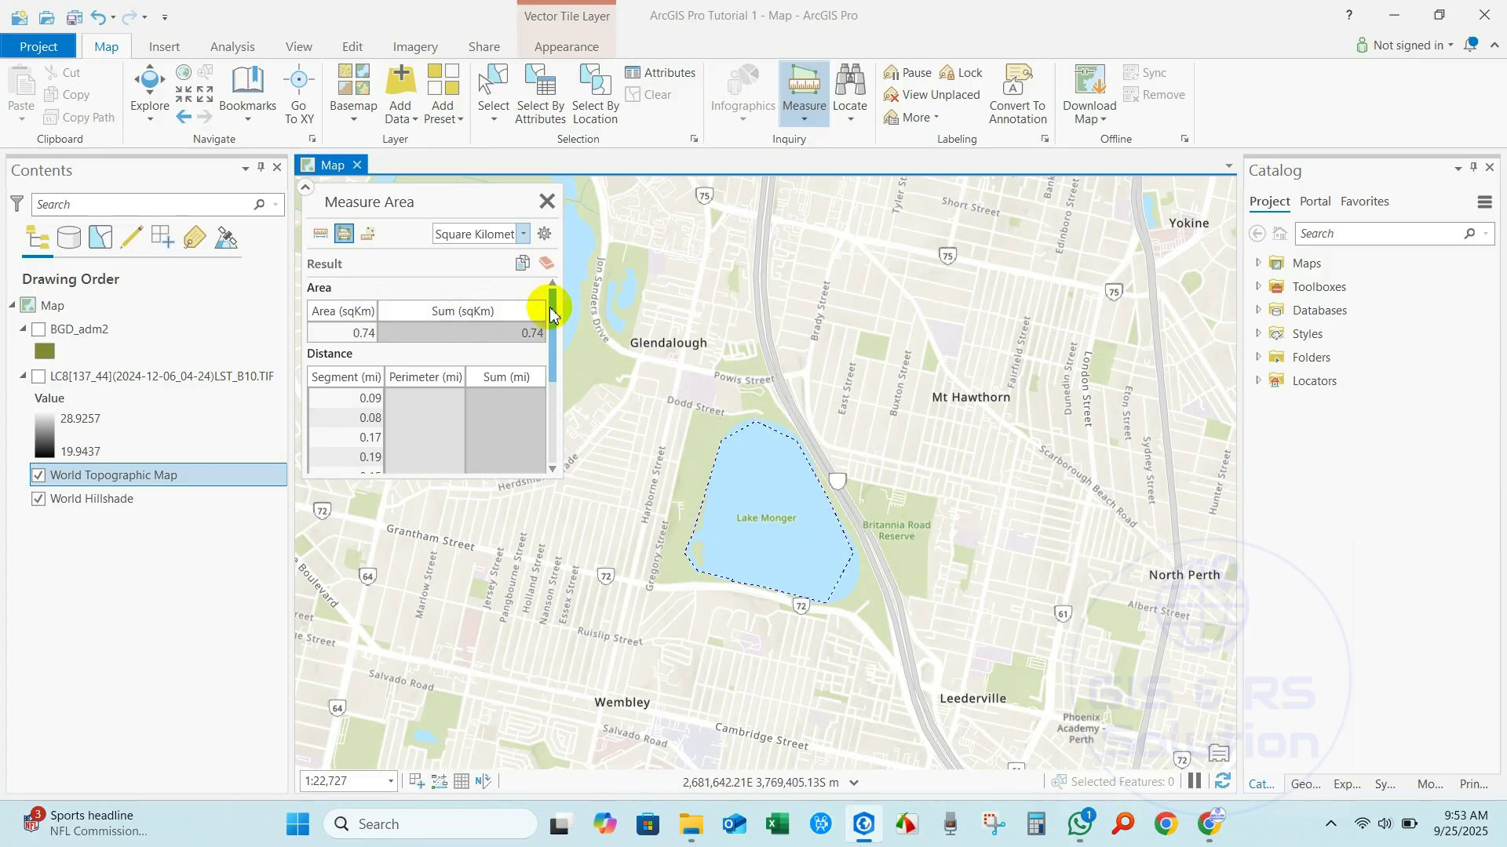
left_click(547, 201)
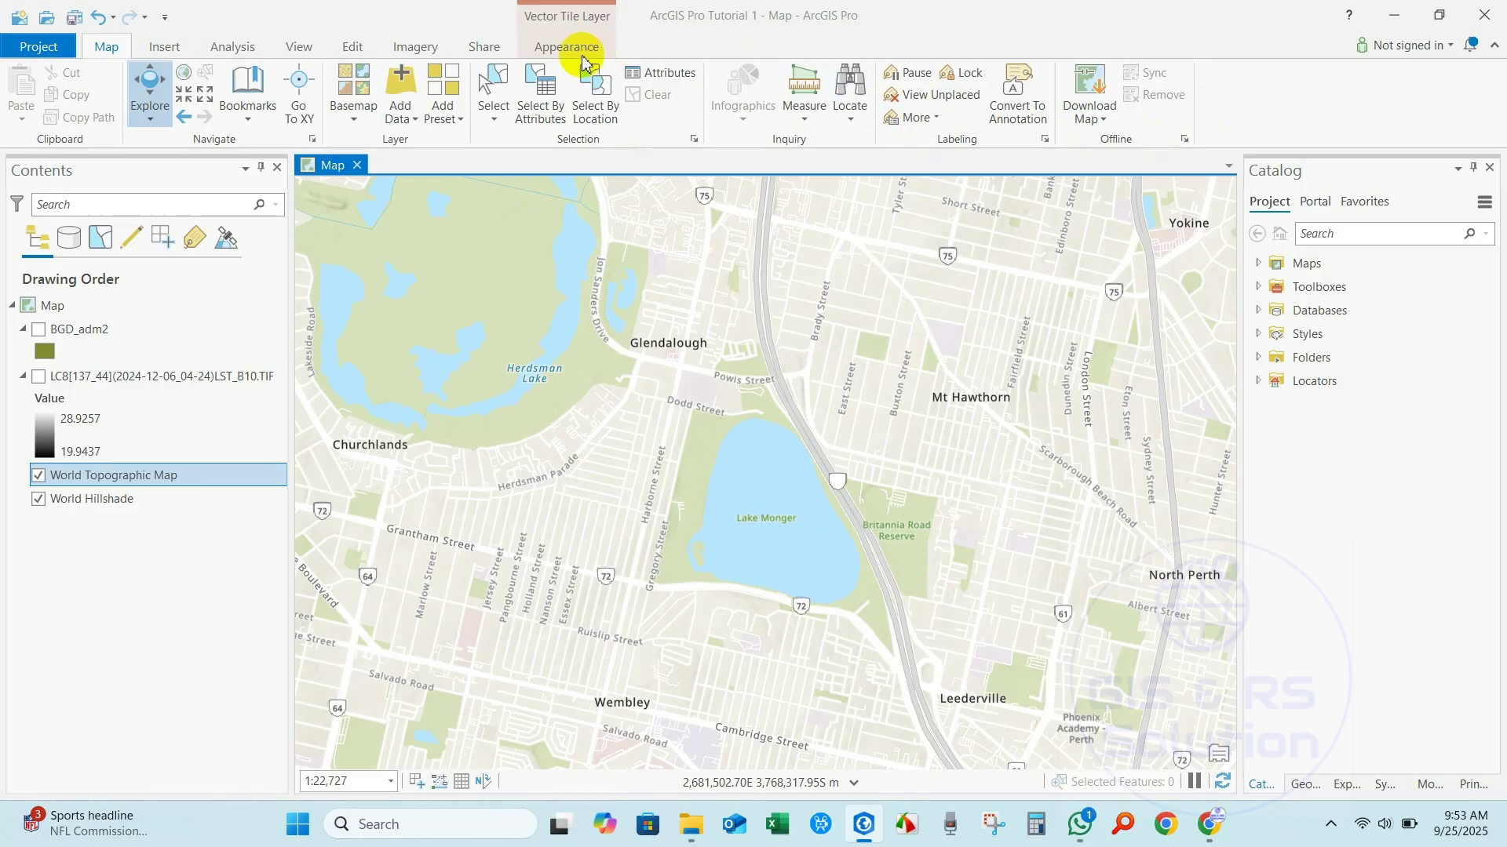
Step: Insert a new map, Map1, from the Insert tab's New Map command
left_click(164, 48)
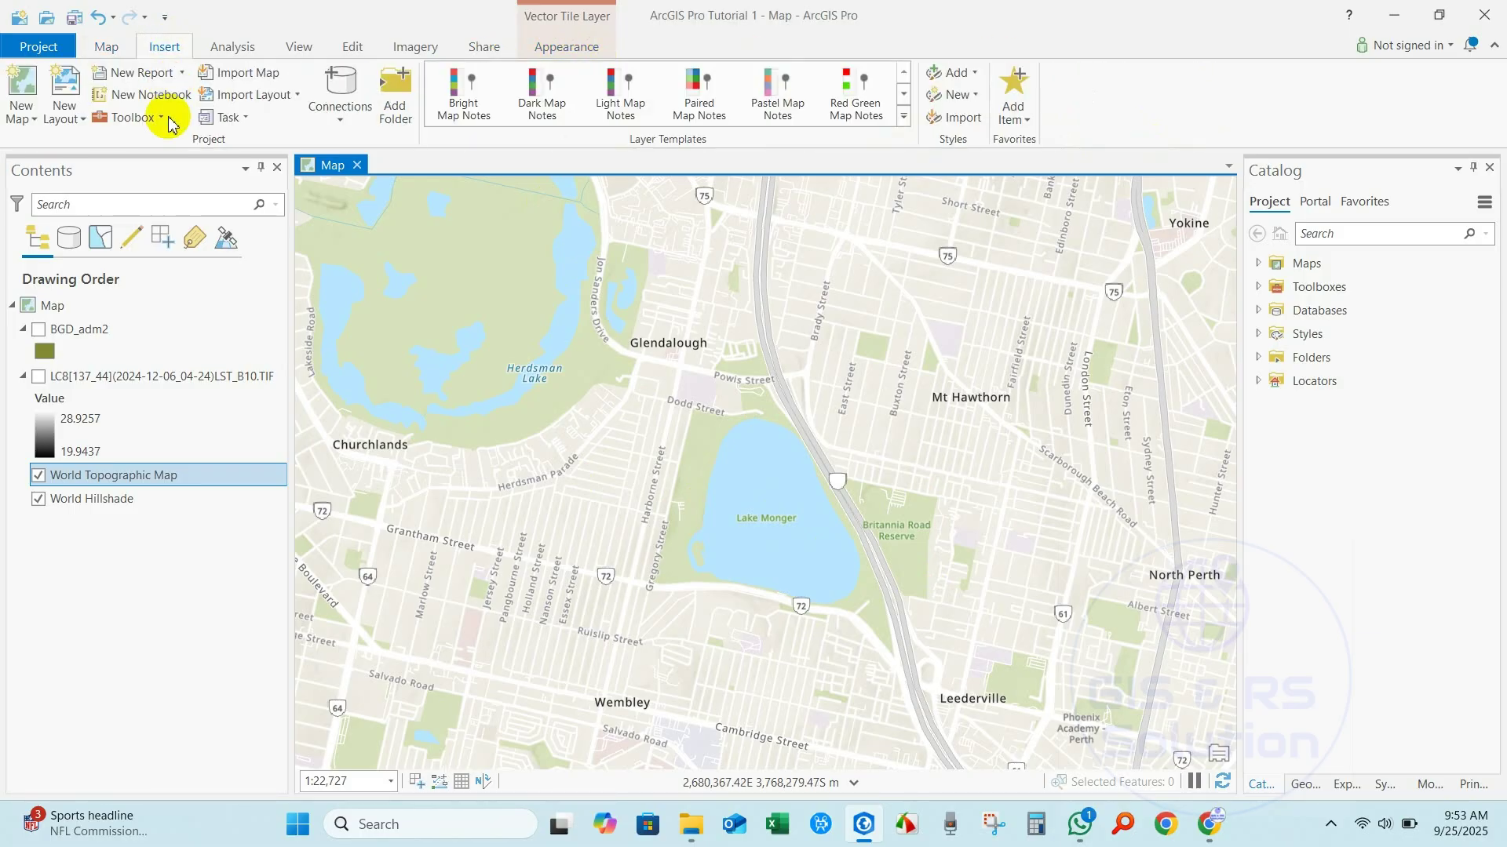
left_click(27, 87)
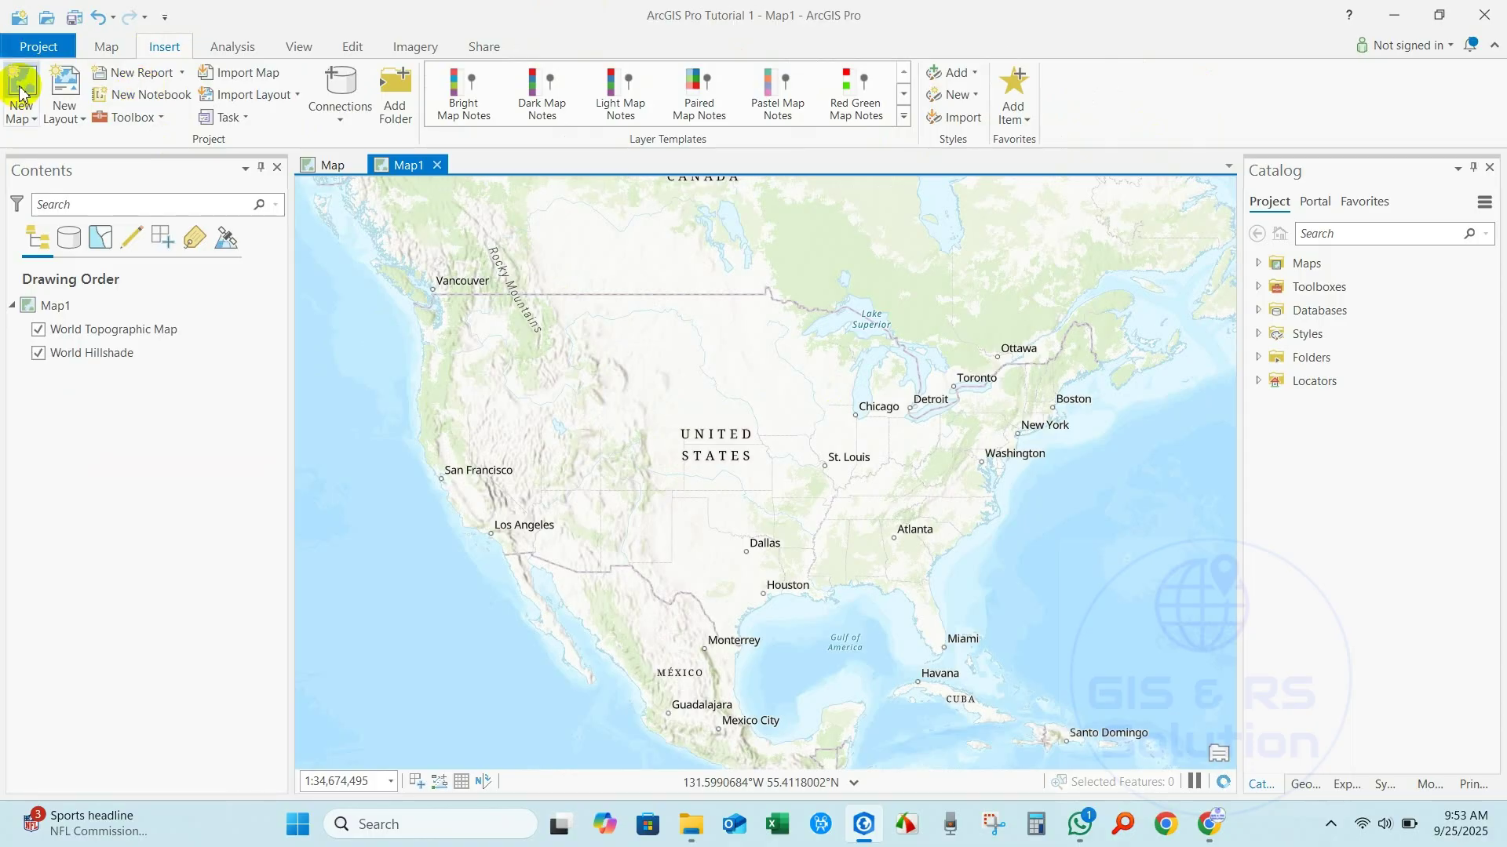
Step: Preview the New Layout page sizes and Connections options without adding either, then switch to Analysis
left_click(66, 107)
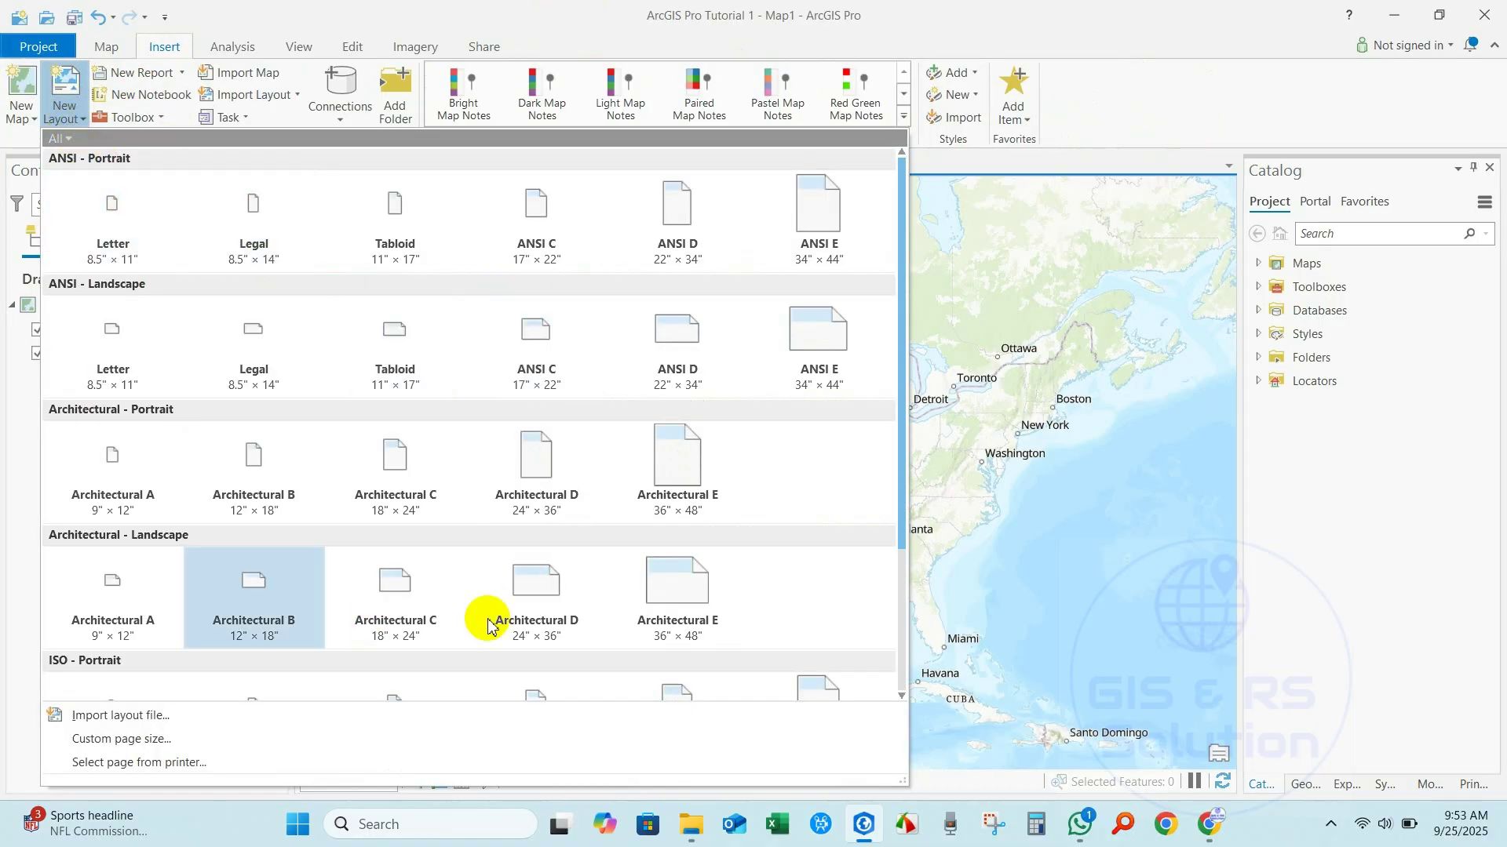
left_click(19, 462)
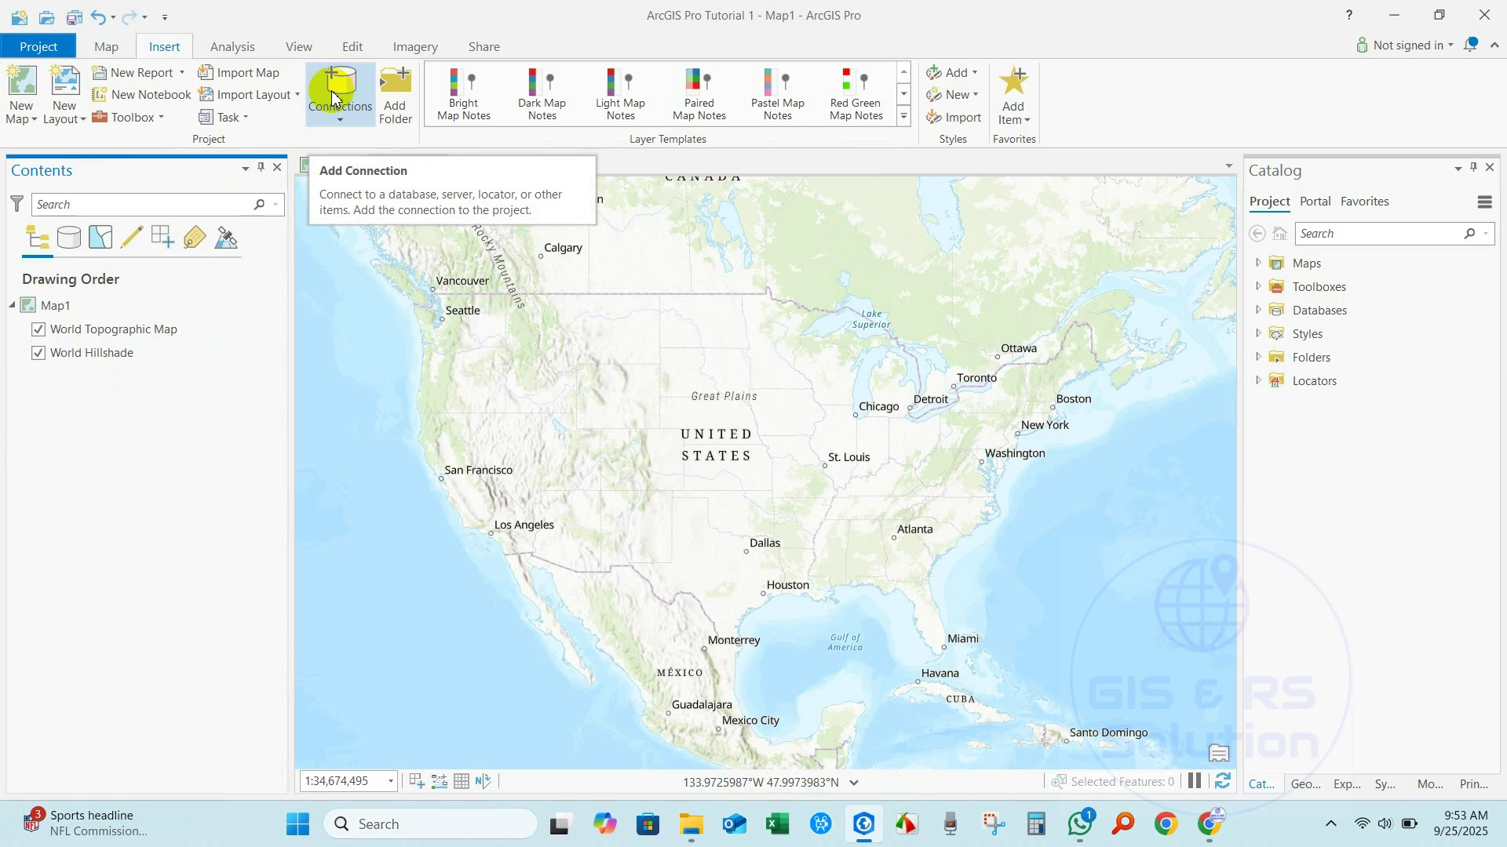
left_click(338, 120)
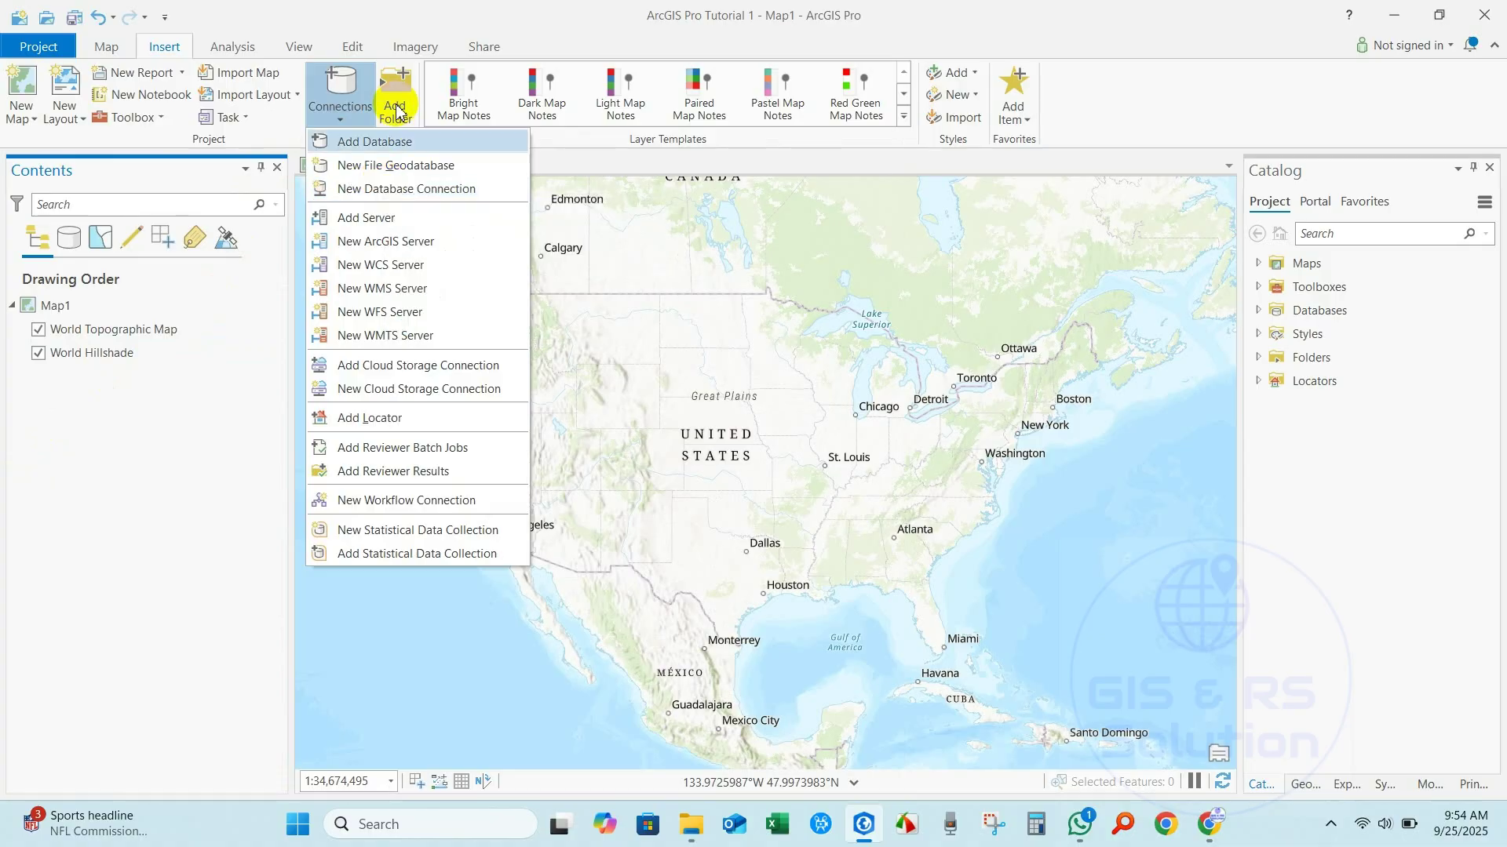
left_click(163, 390)
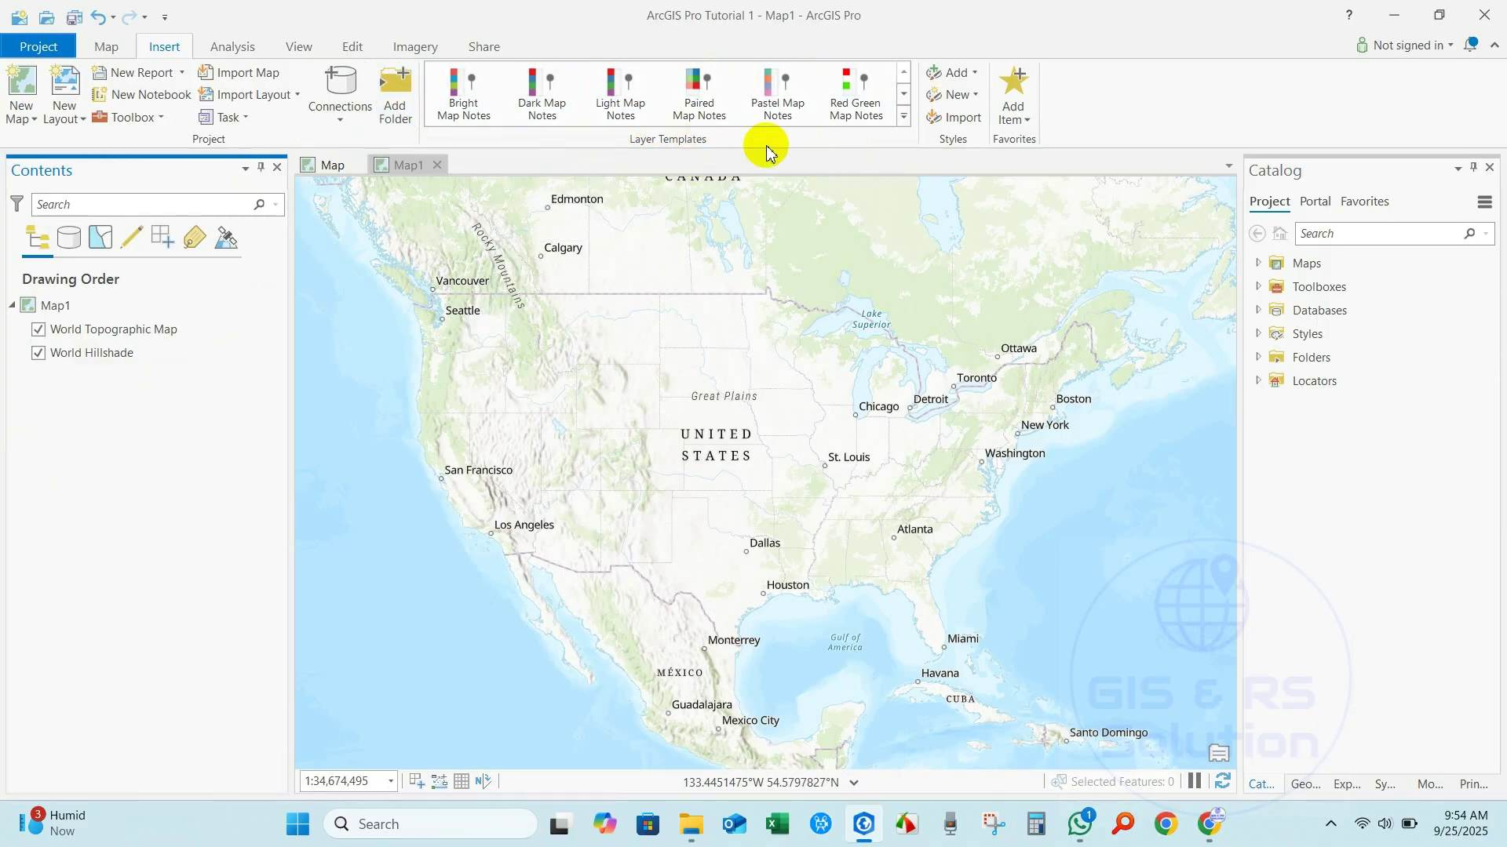
left_click(249, 55)
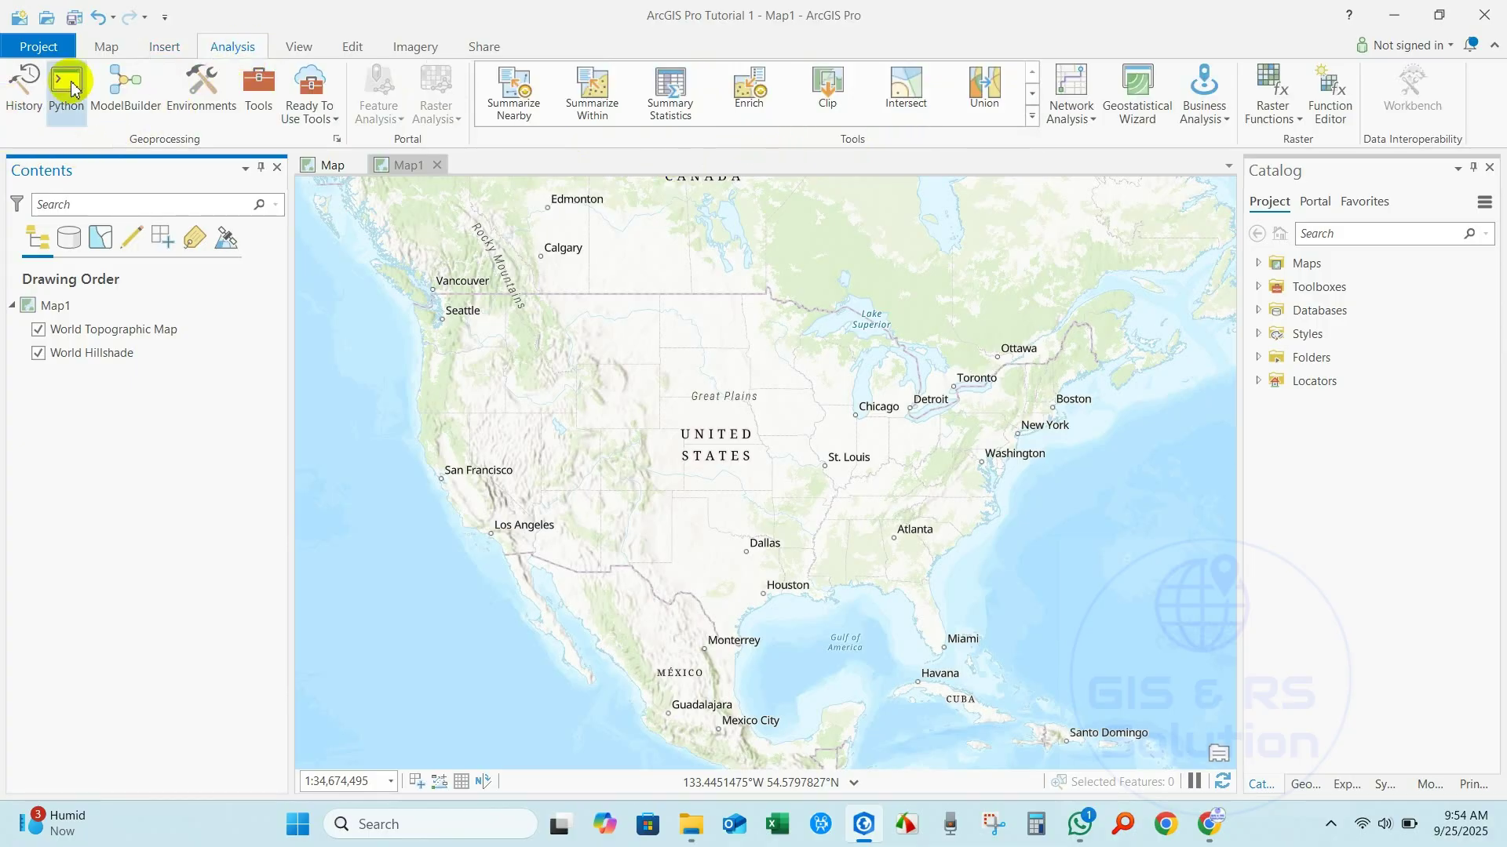
Step: Open the Geoprocessing pane showing the full Toolboxes list instead of favourites
left_click(259, 98)
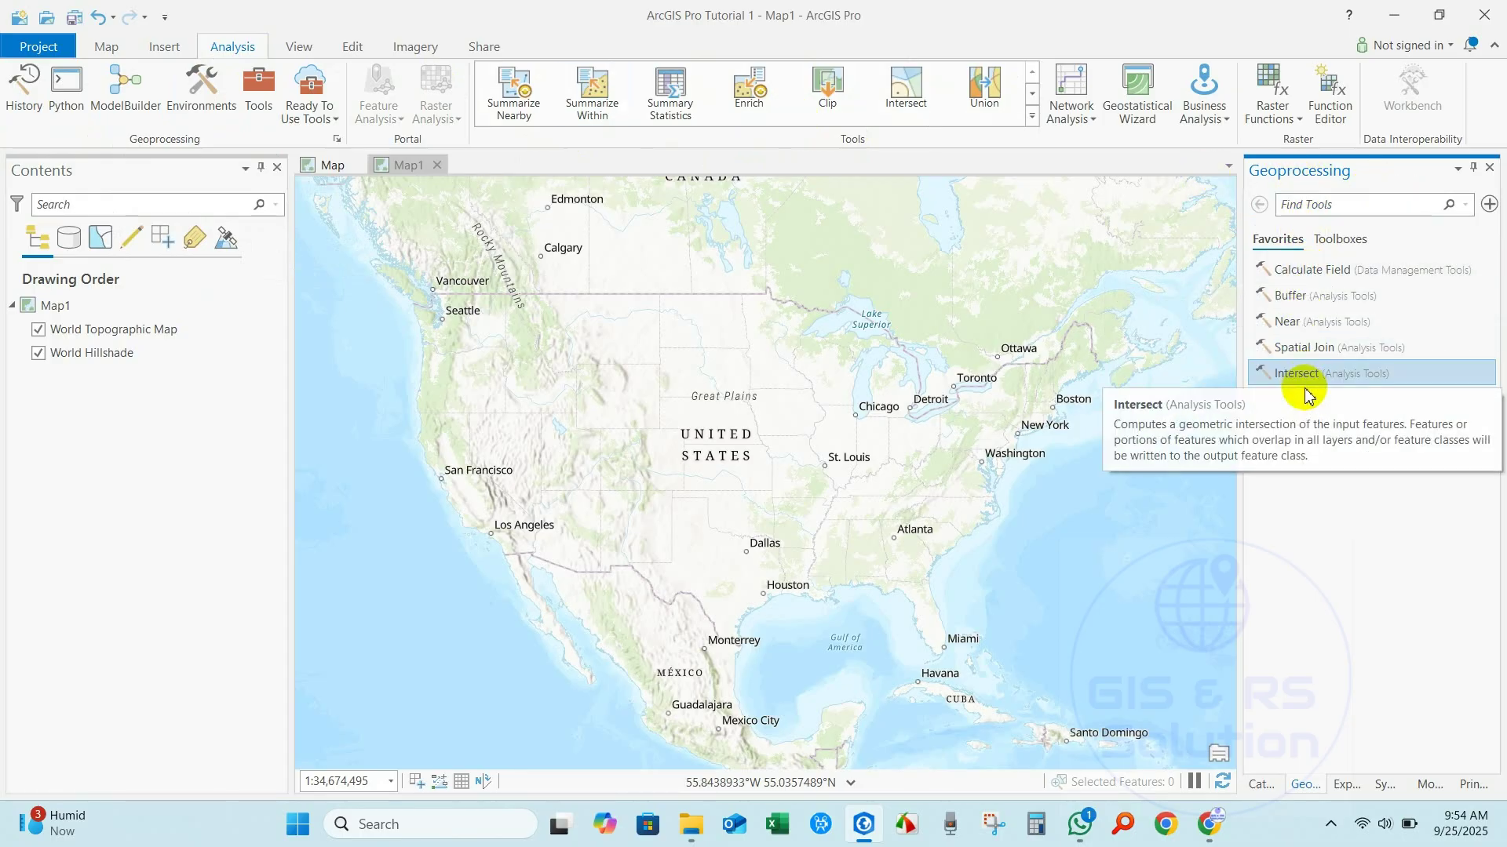
left_click(1346, 242)
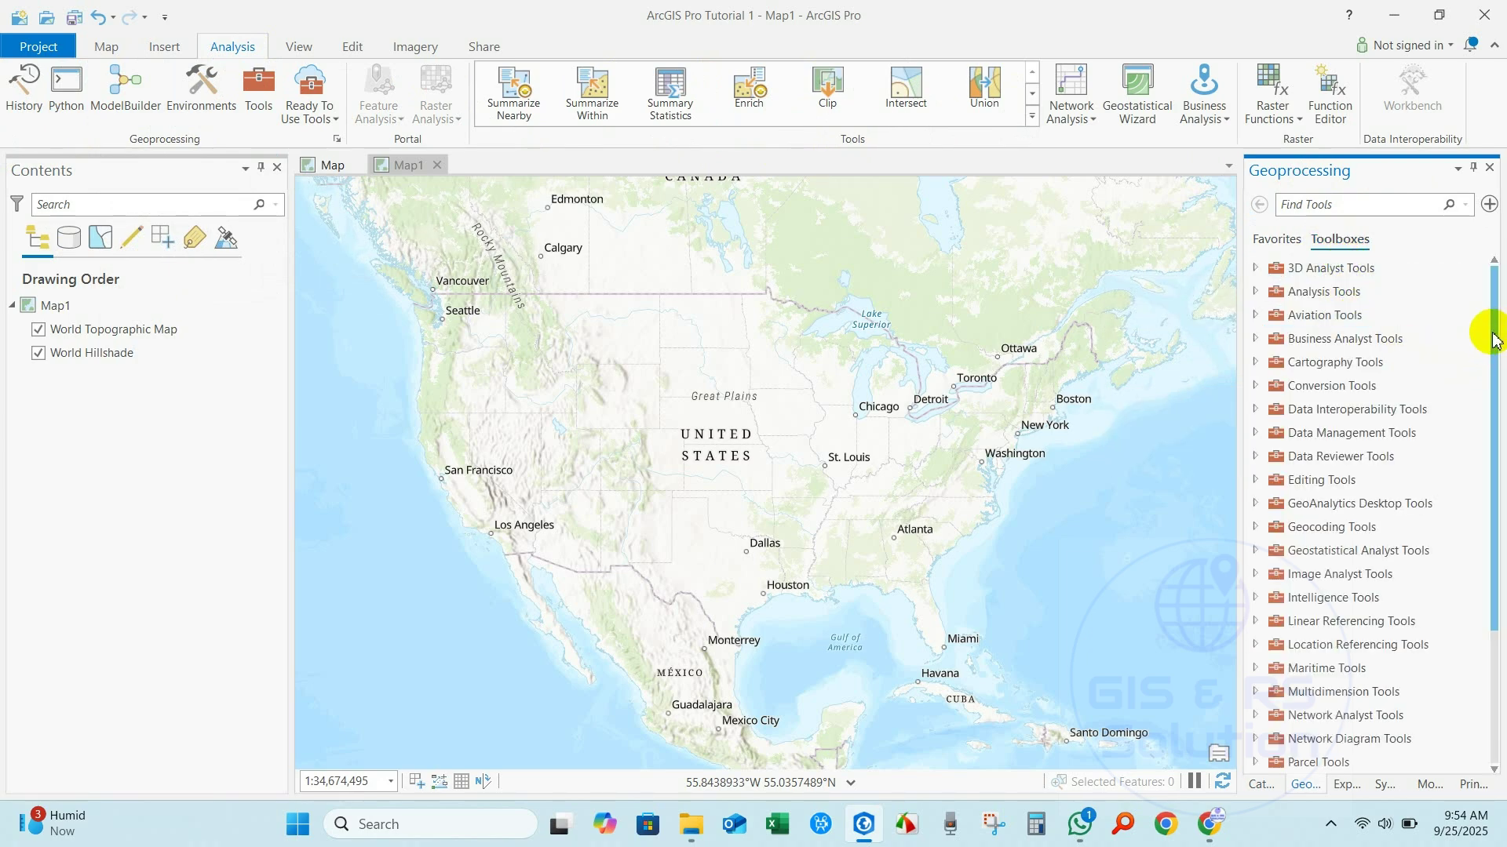
left_click_drag(1494, 339, 1490, 276)
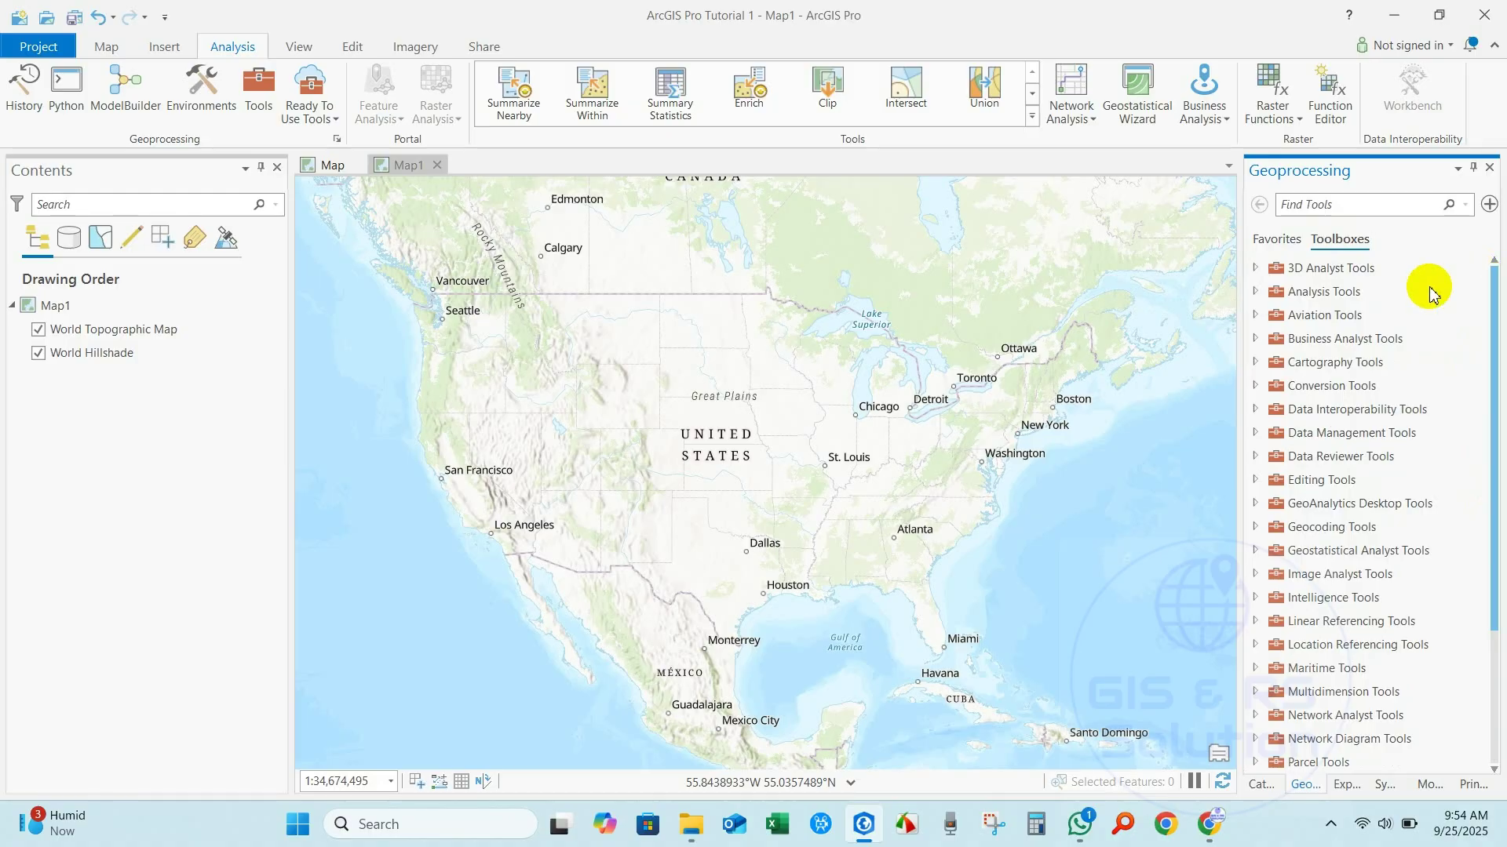
Step: Expand 3D Analyst Tools, Analysis Tools with its Extract toolset, and Network Analyst Tools
left_click(1256, 269)
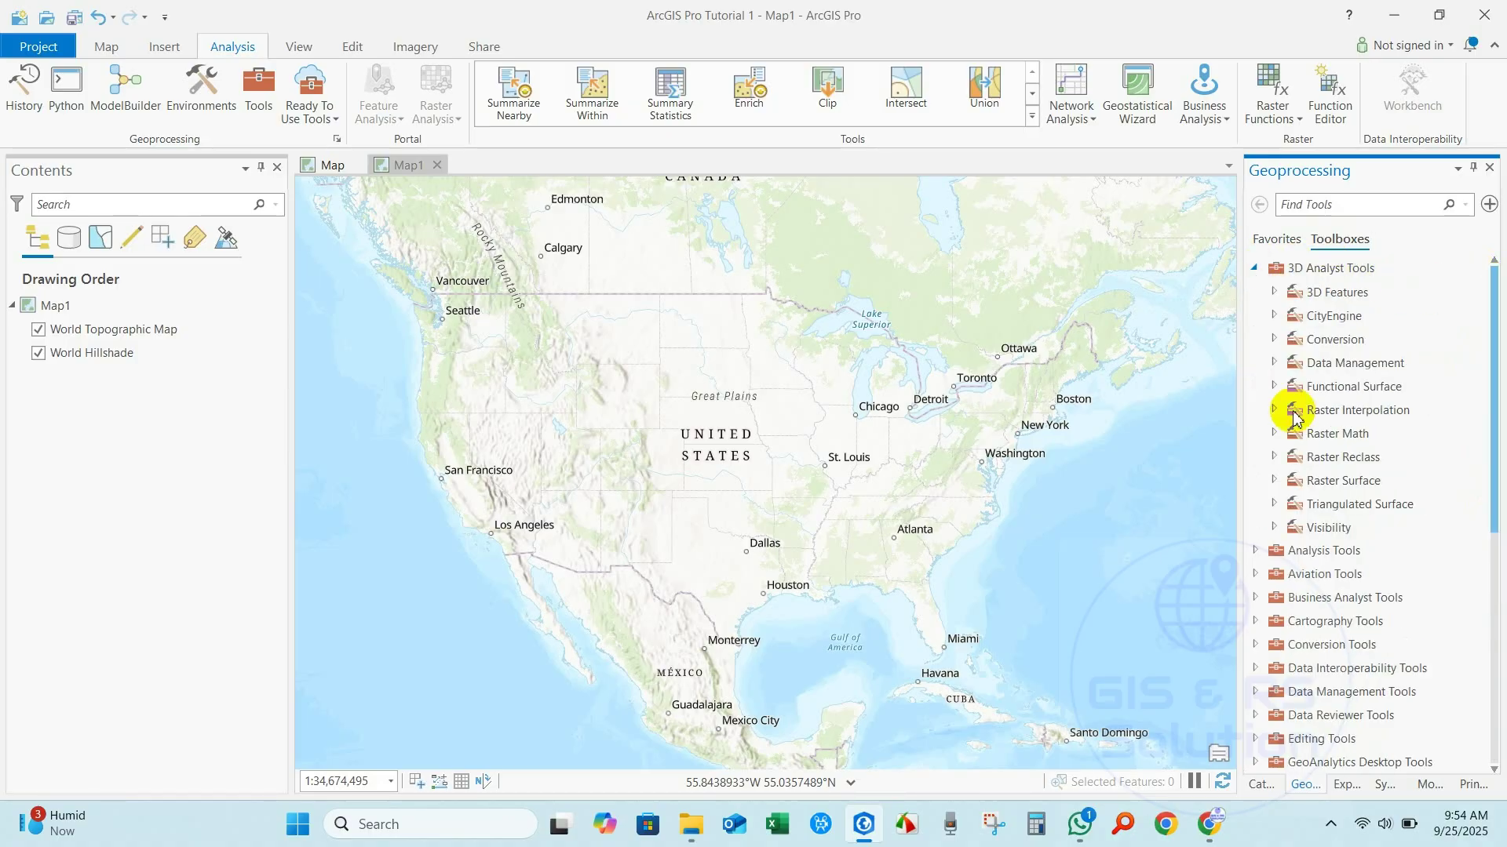
left_click(1254, 545)
scroll(1264, 549, "down", 3)
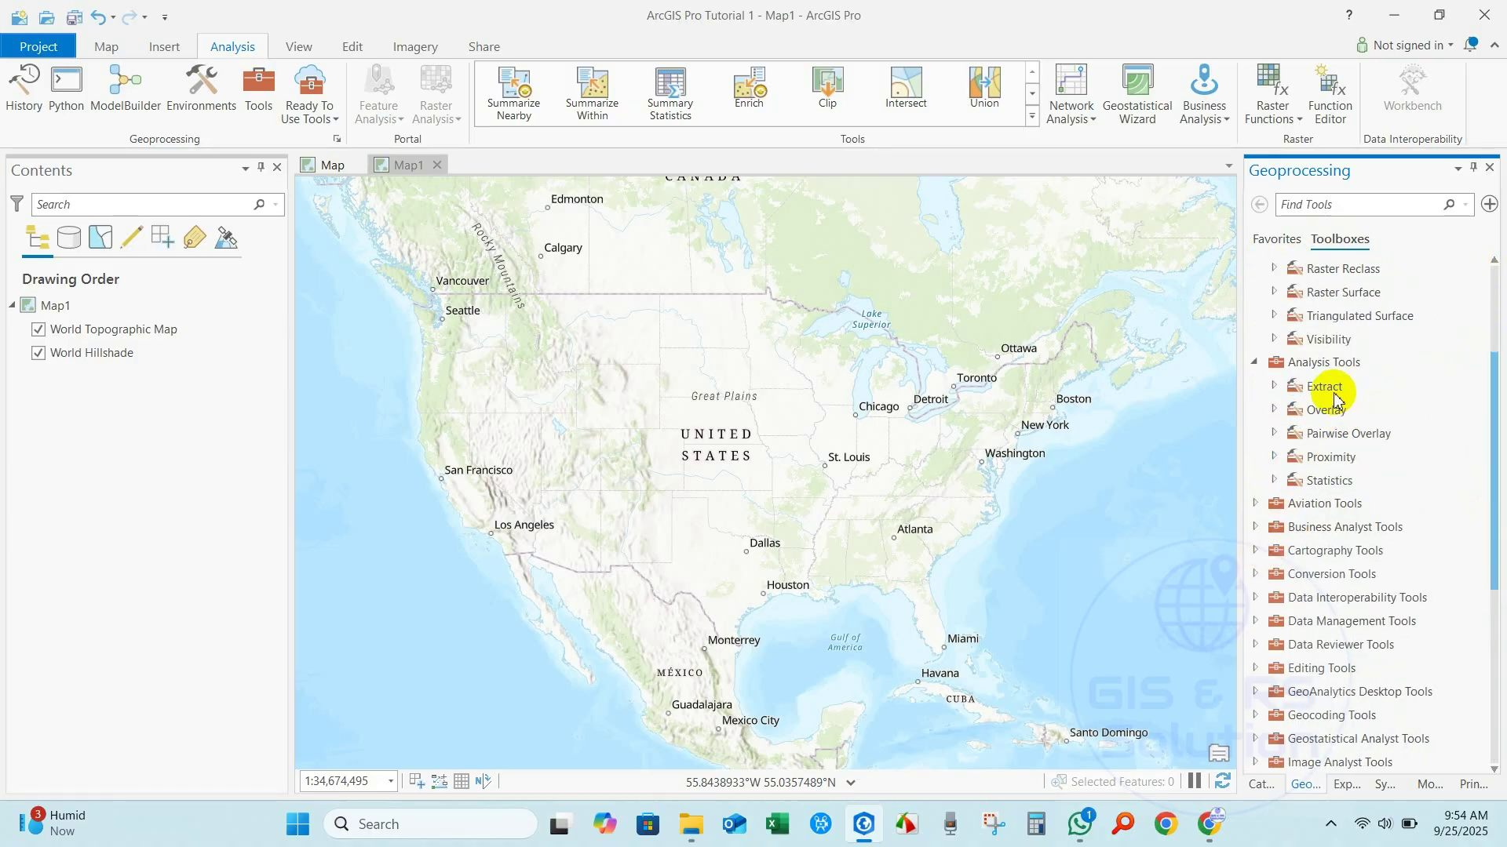
double_click(1324, 387)
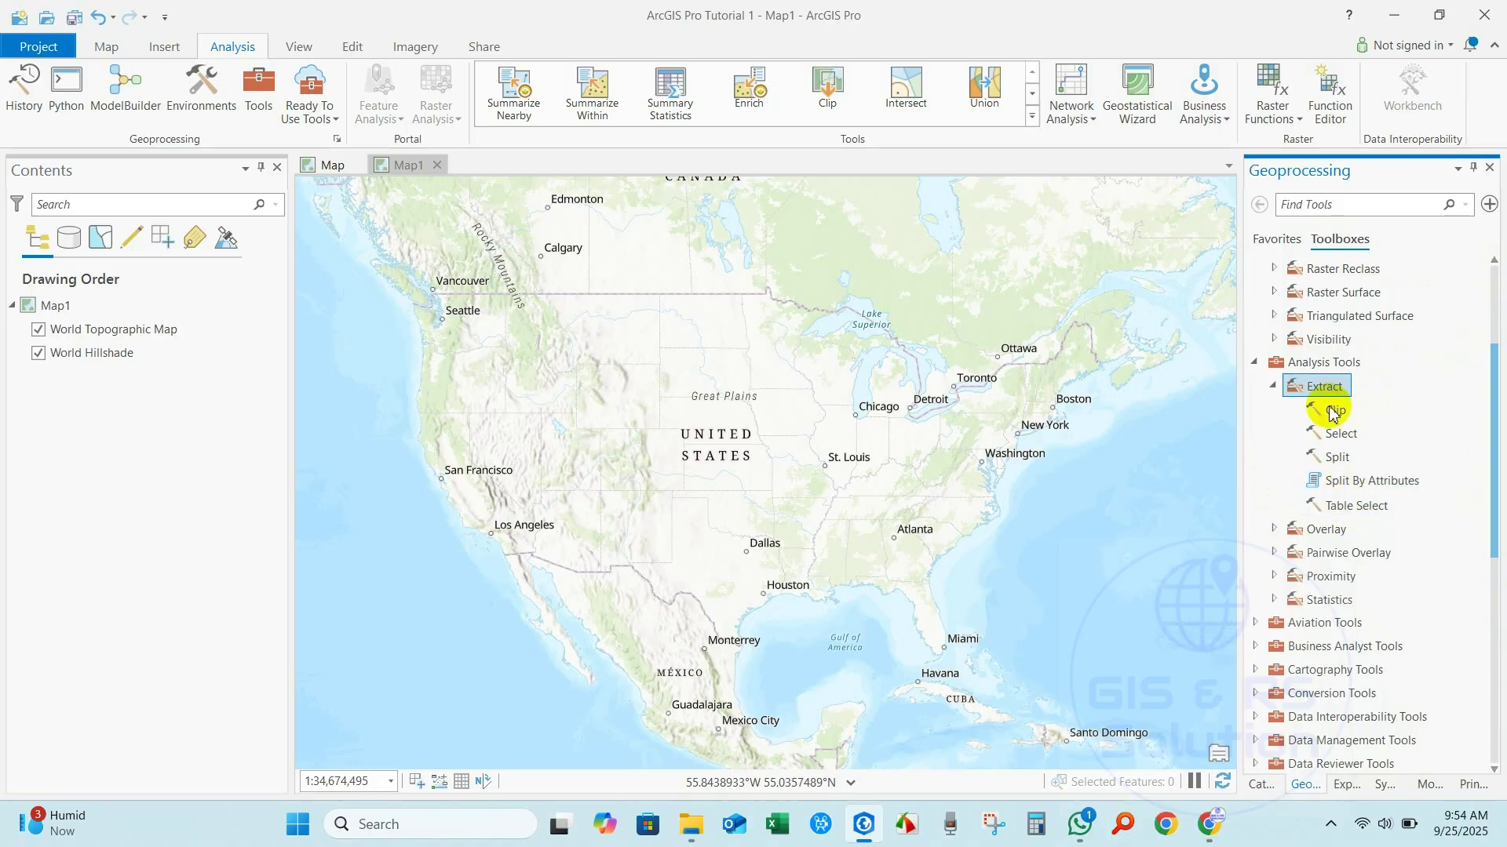
left_click_drag(1485, 455, 1473, 666)
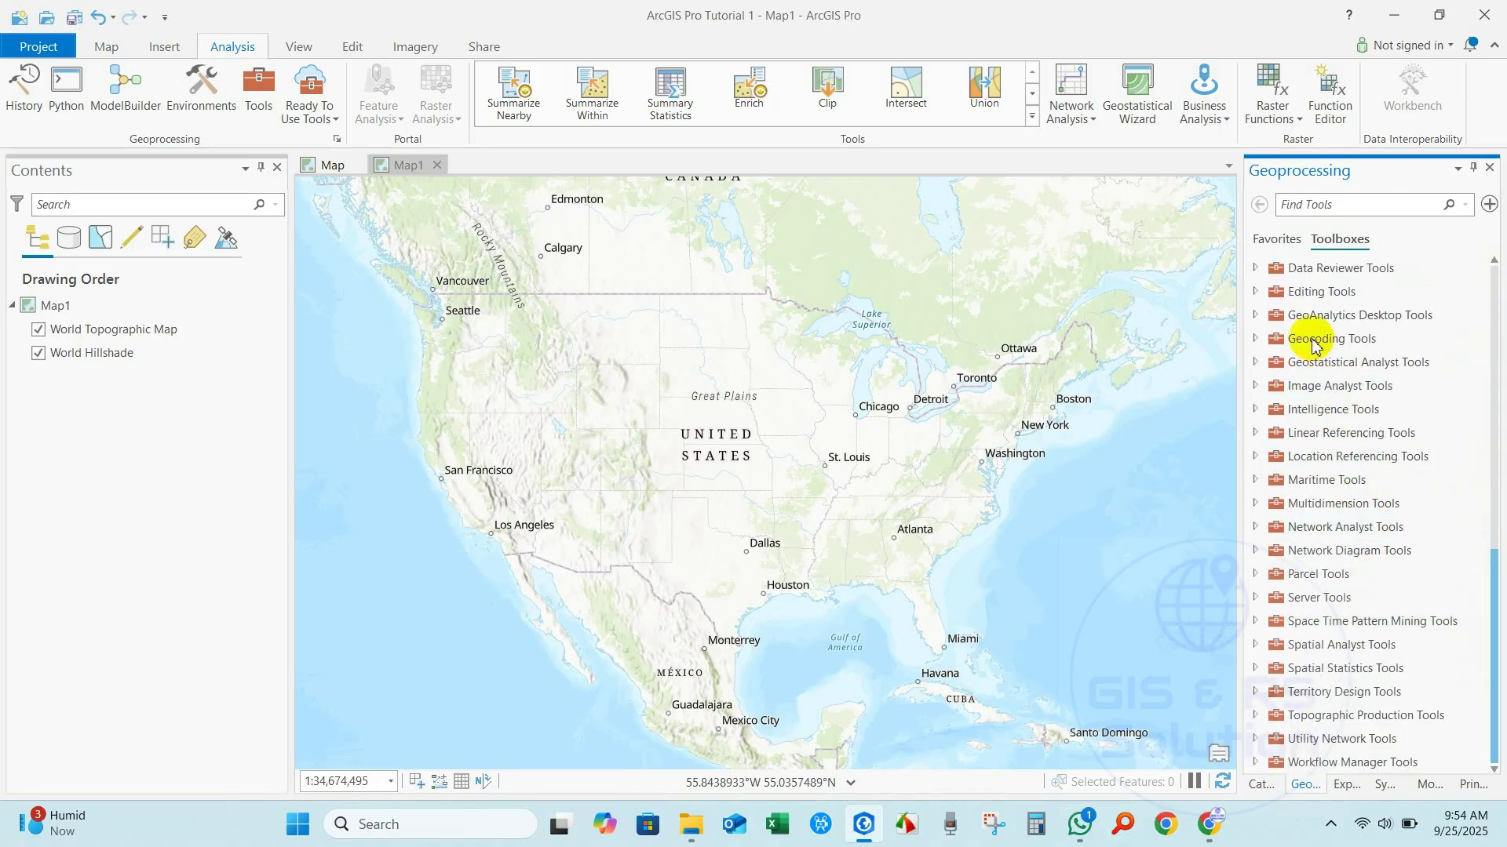
left_click(1255, 527)
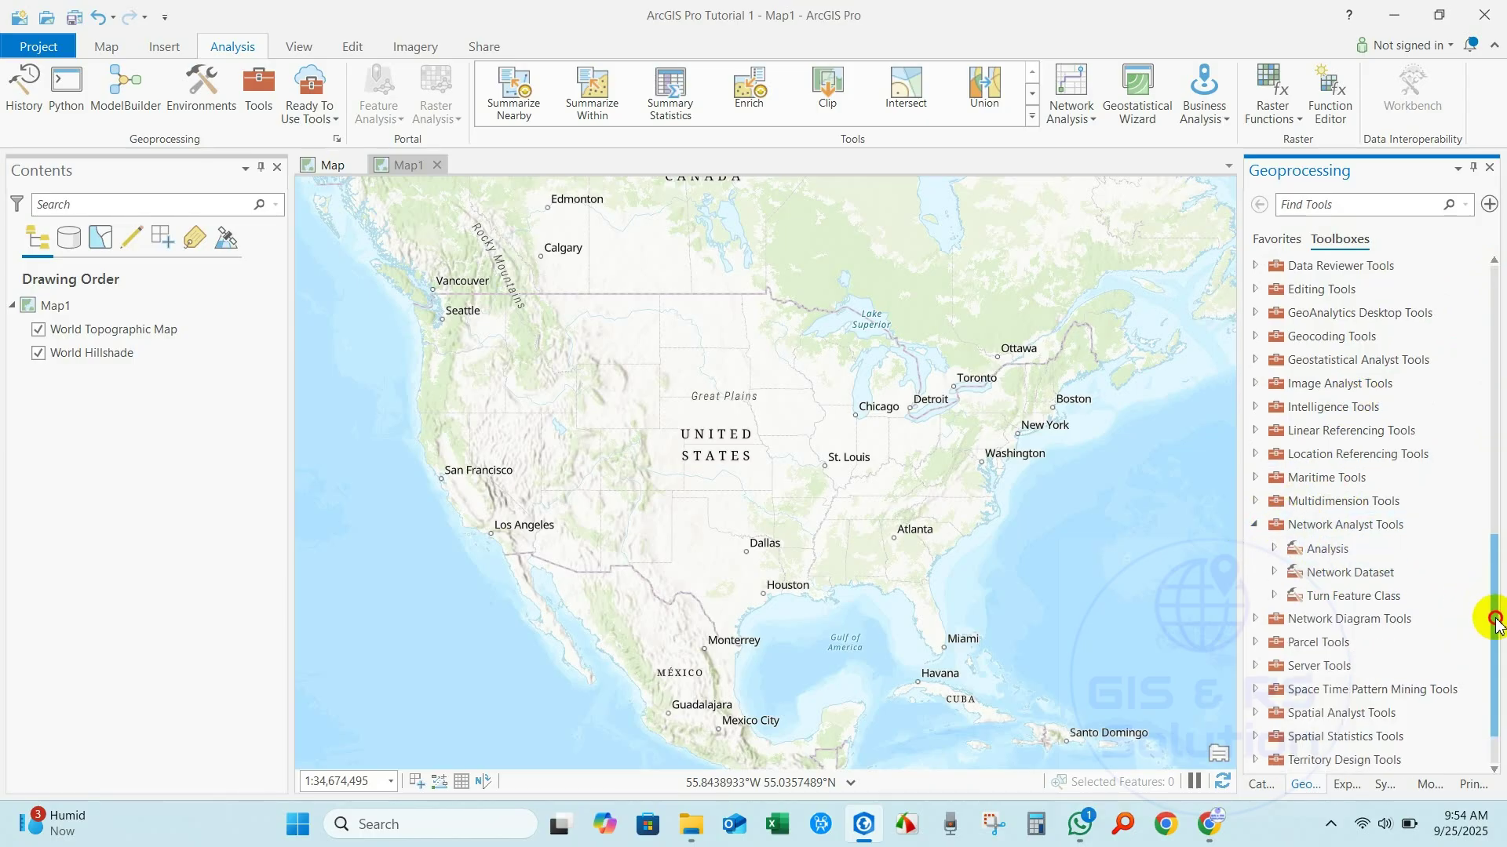
scroll(1487, 605, "down", 1)
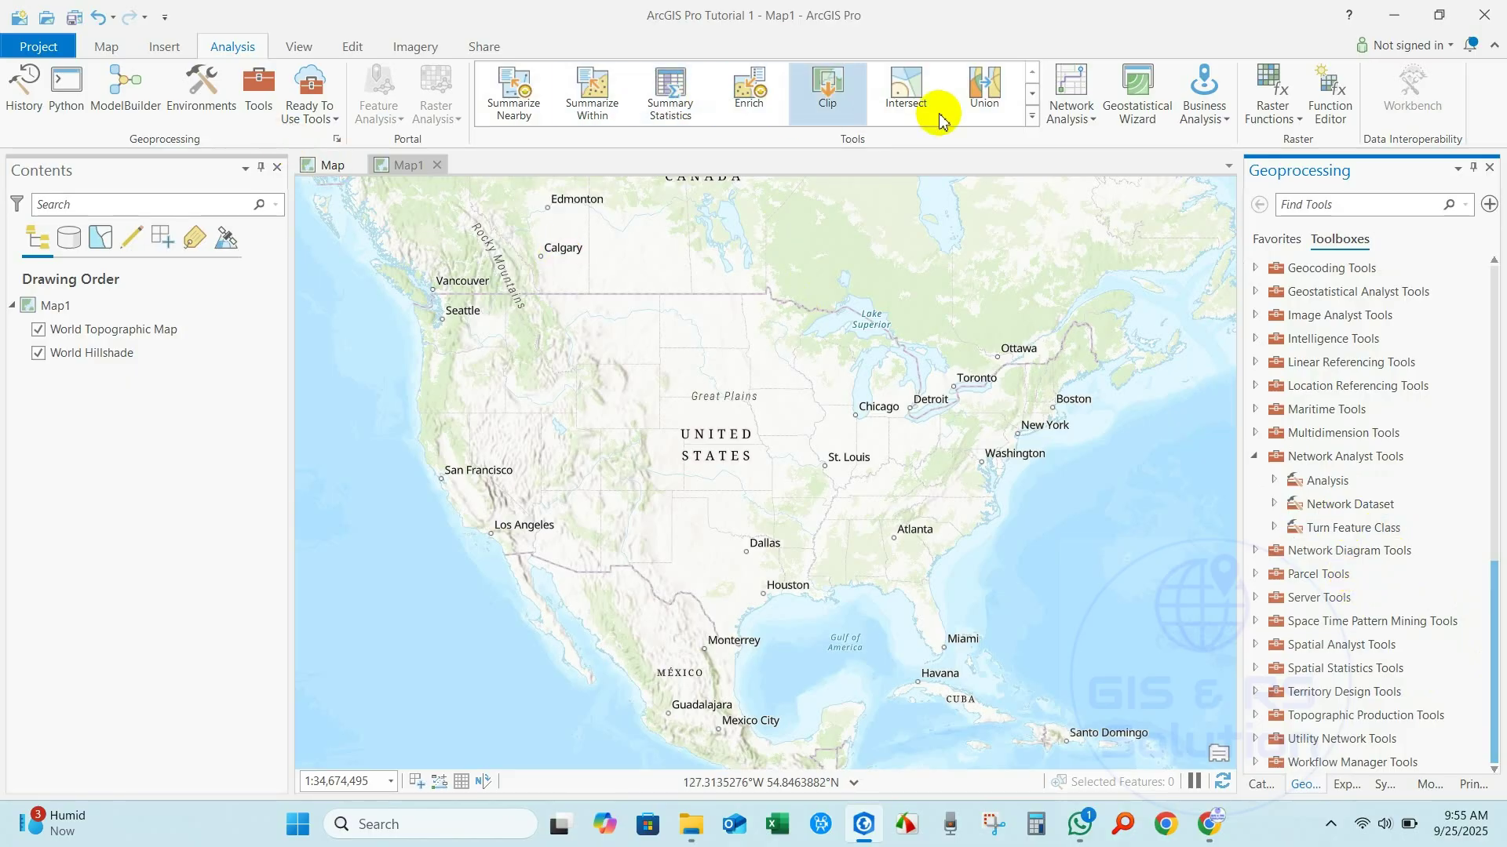
left_click(1033, 118)
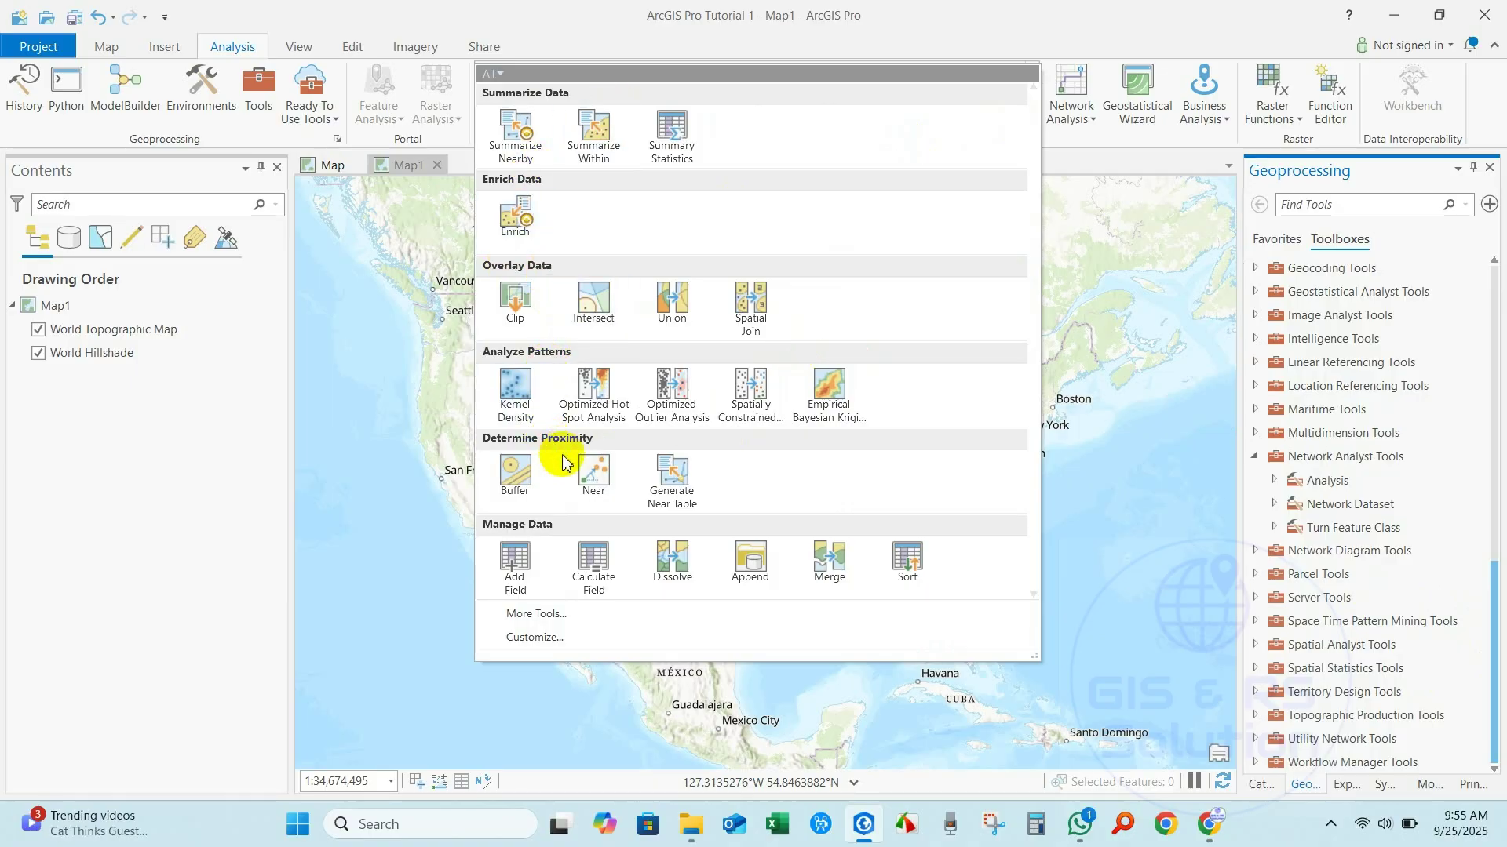
left_click(337, 334)
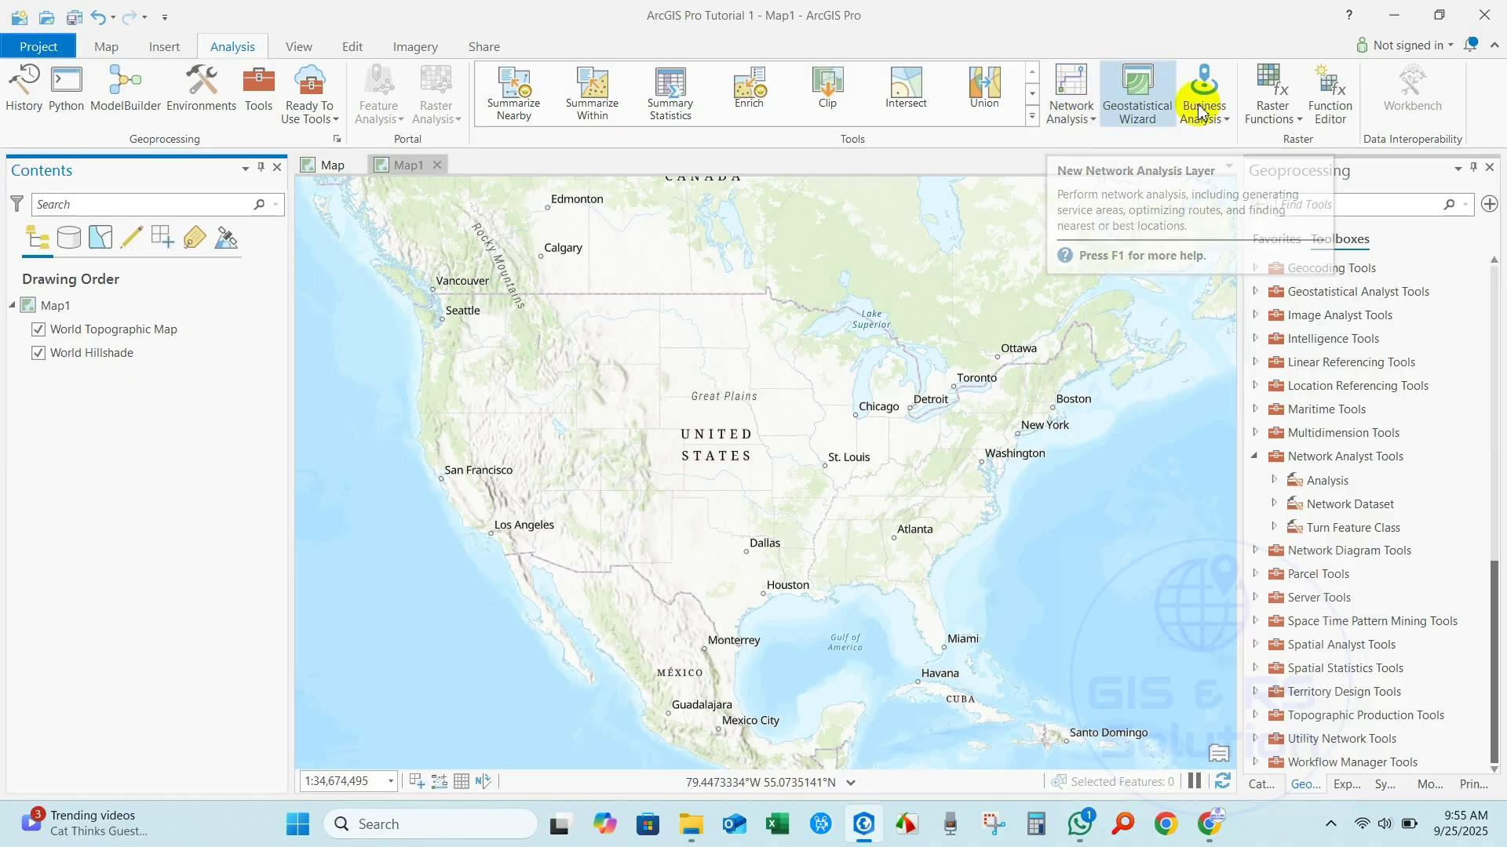
Step: Show the View tab's tools, then close and reopen the Contents pane
left_click(302, 49)
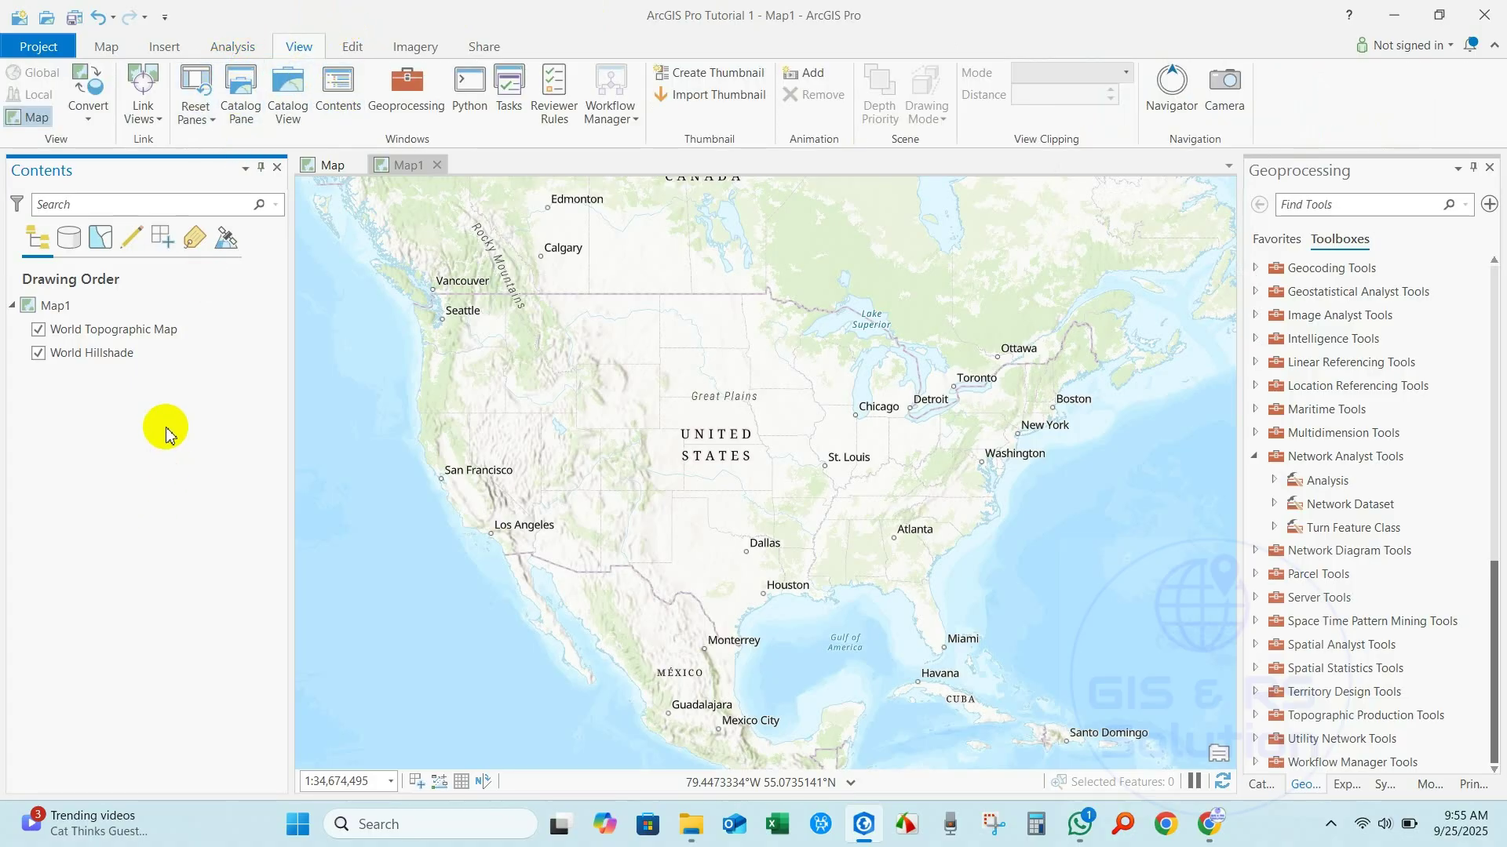
left_click(276, 169)
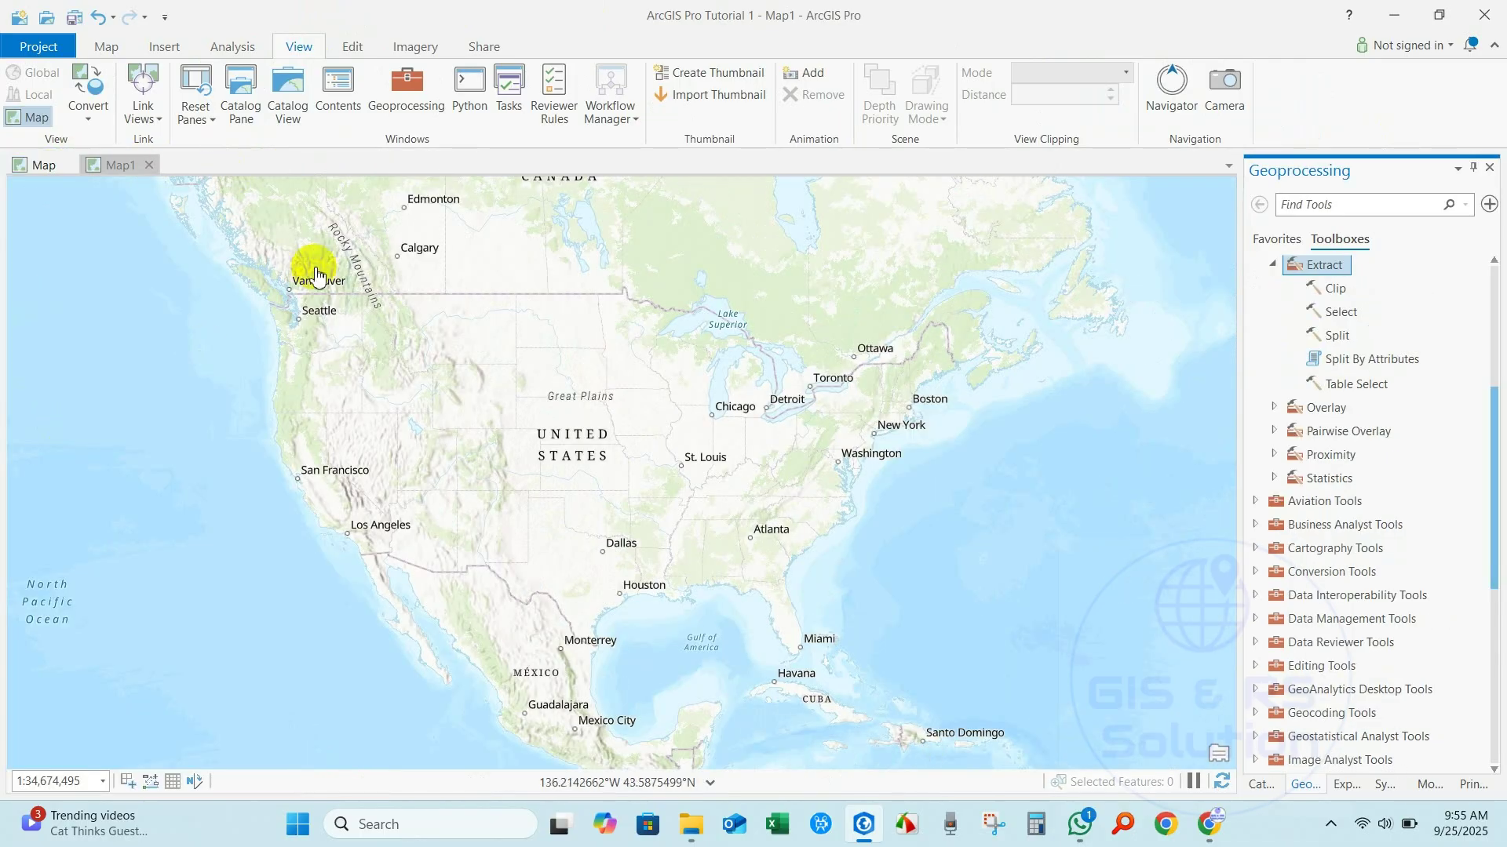
left_click(336, 88)
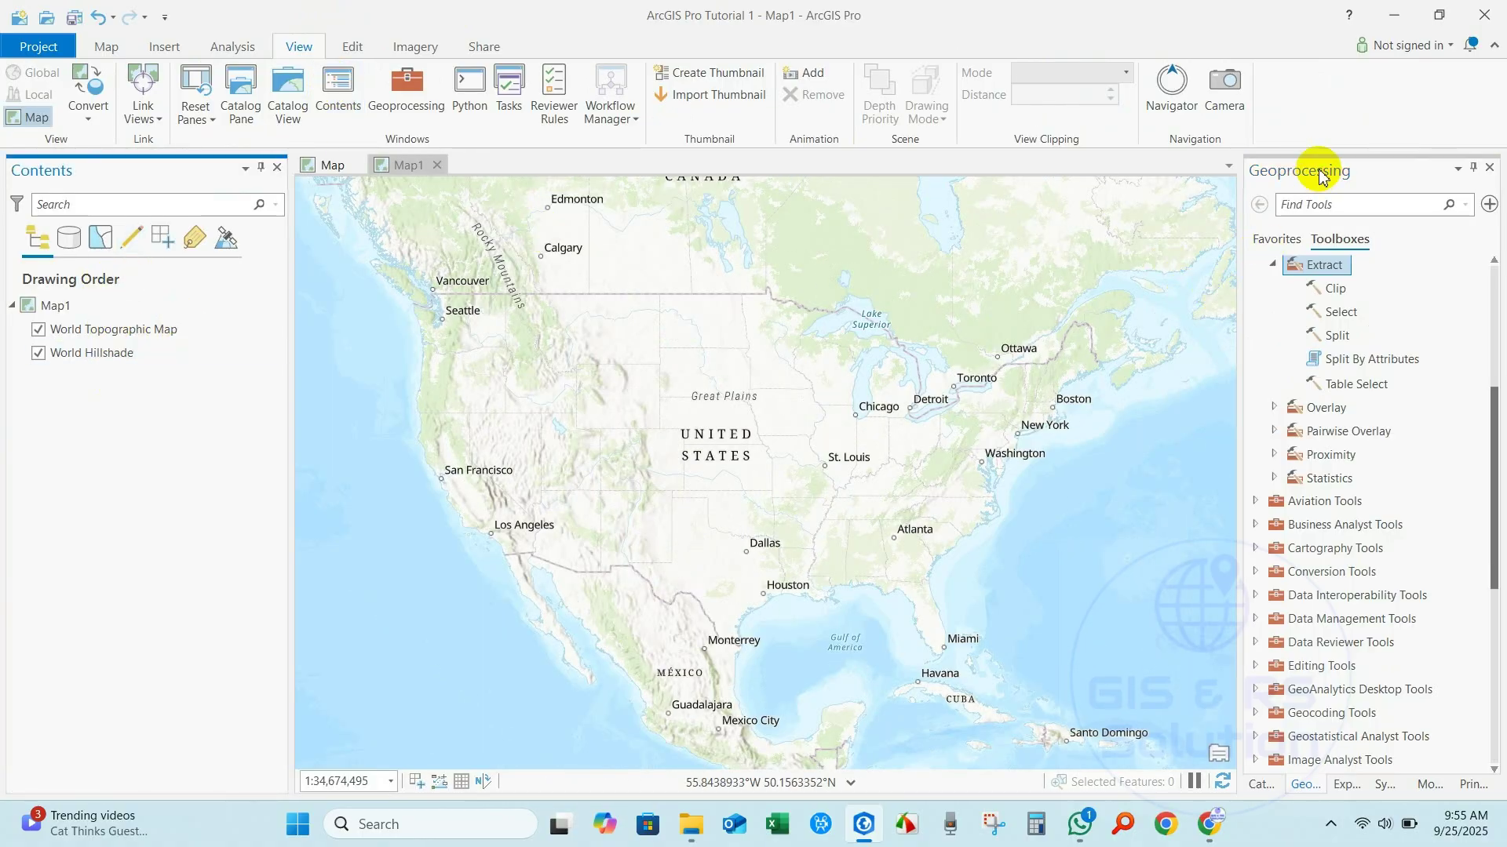
Step: Close the Geoprocessing pane and reopen it, scrolled back to the top of the toolboxes
left_click(1490, 169)
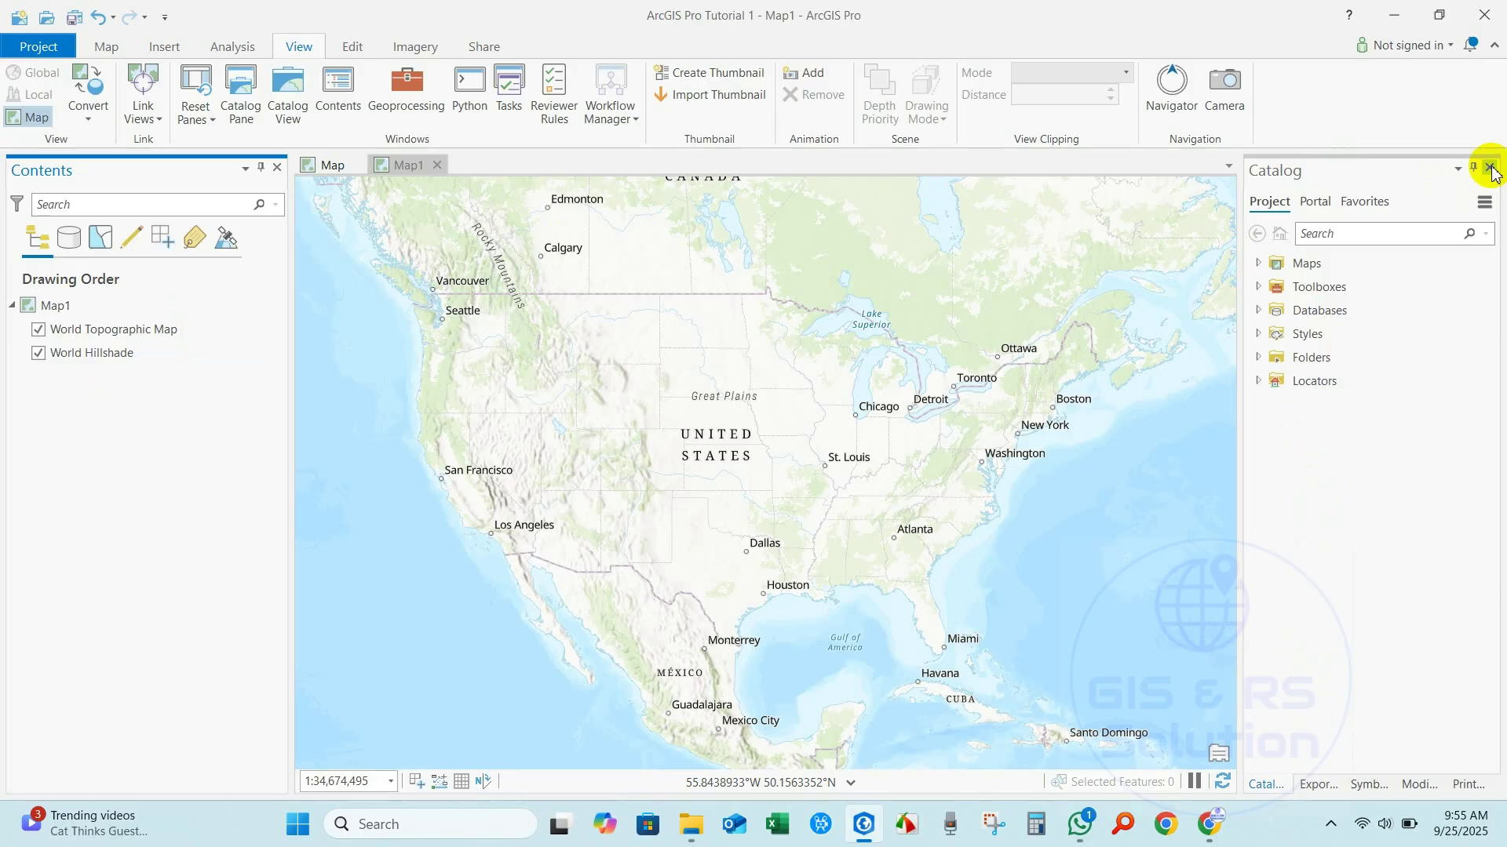
left_click(414, 107)
scroll(1332, 420, "up", 3)
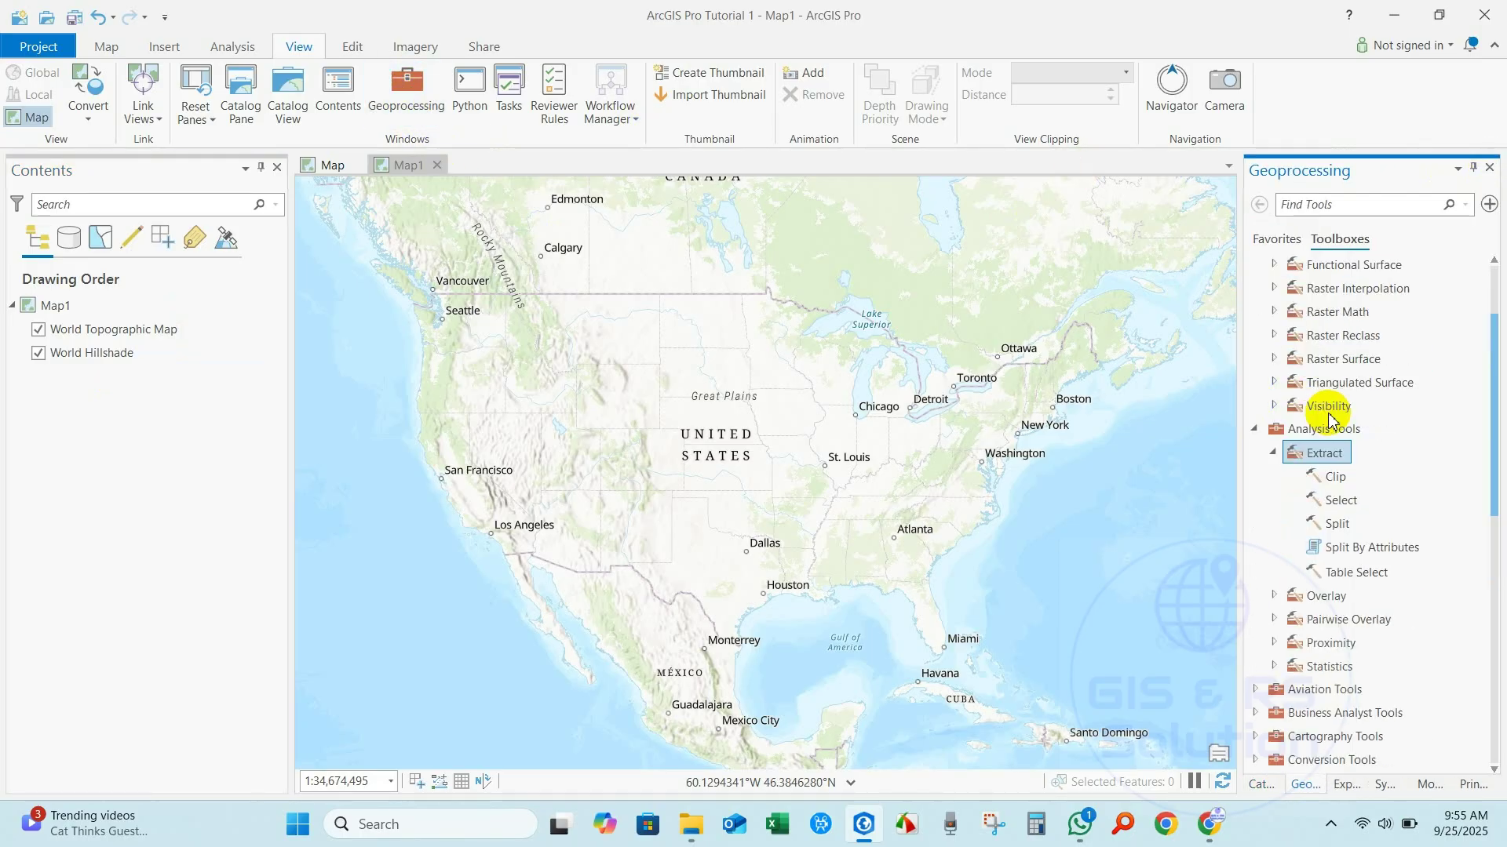
scroll(1331, 420, "up", 2)
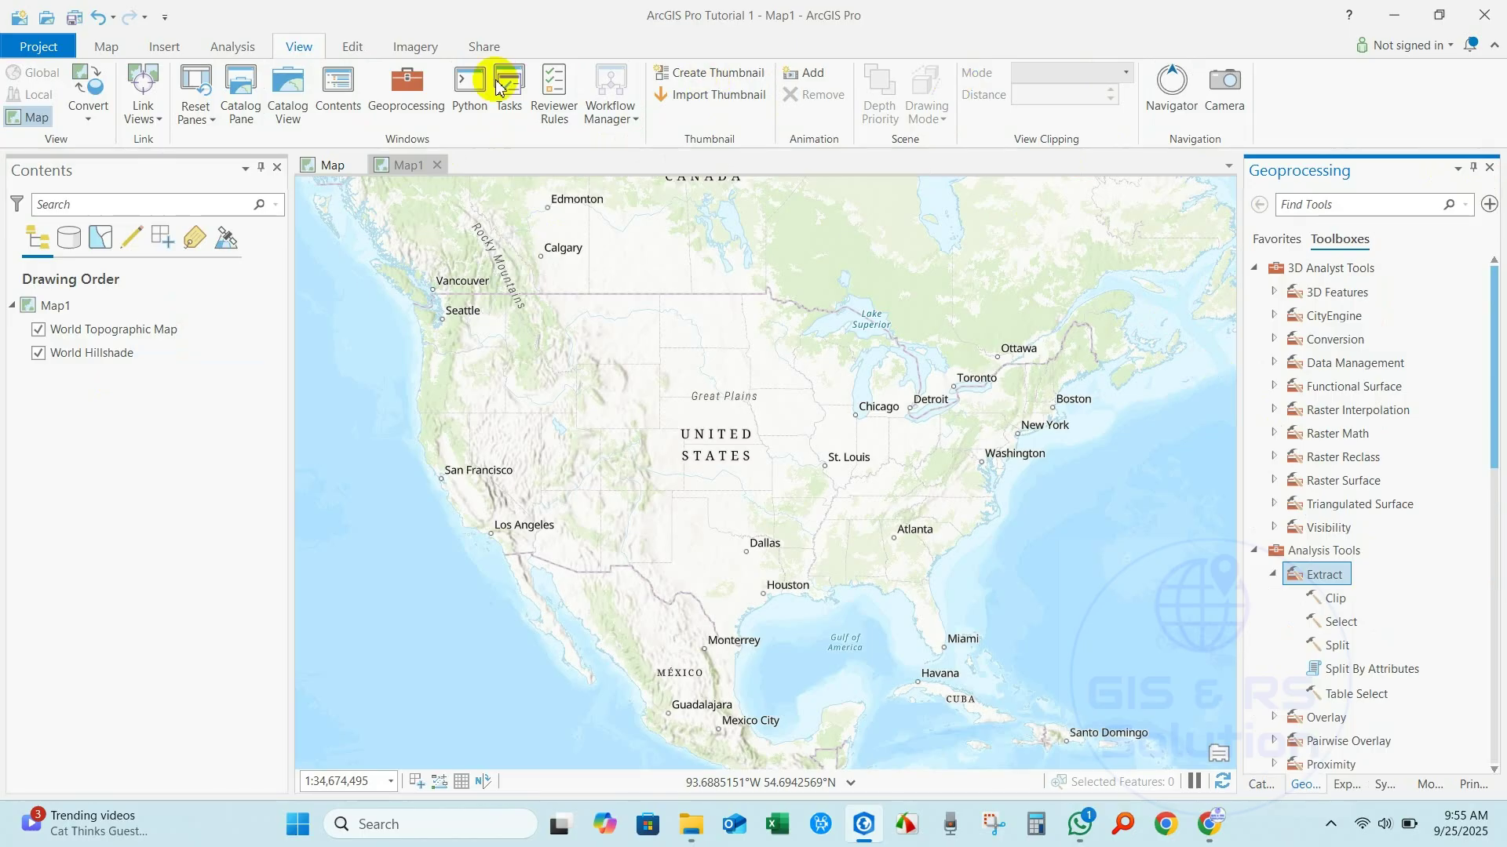
Step: Show the Edit tab and preview the Snapping options without turning snapping on
left_click(351, 48)
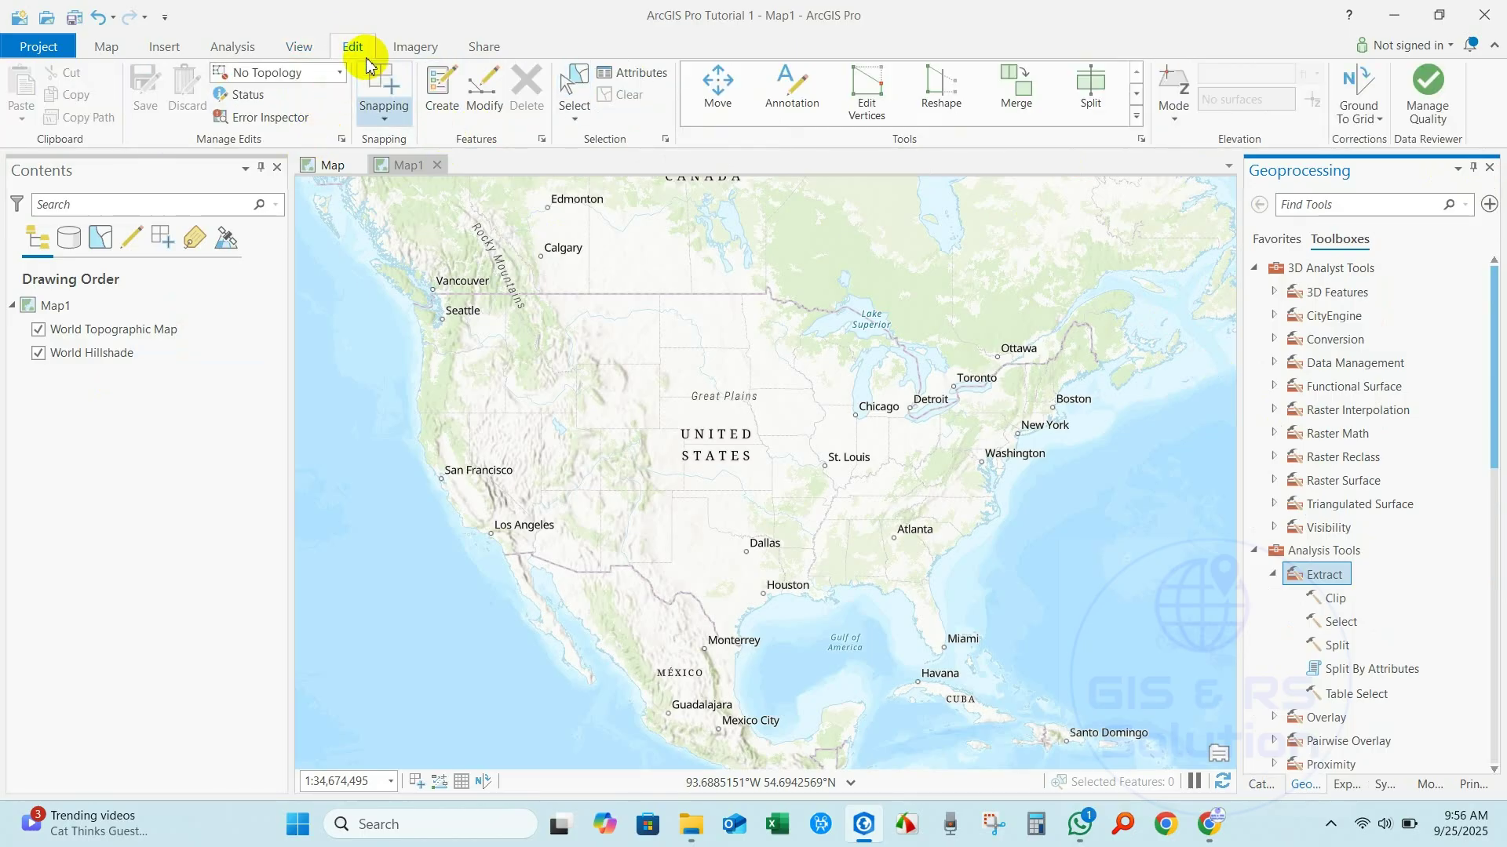
left_click(382, 108)
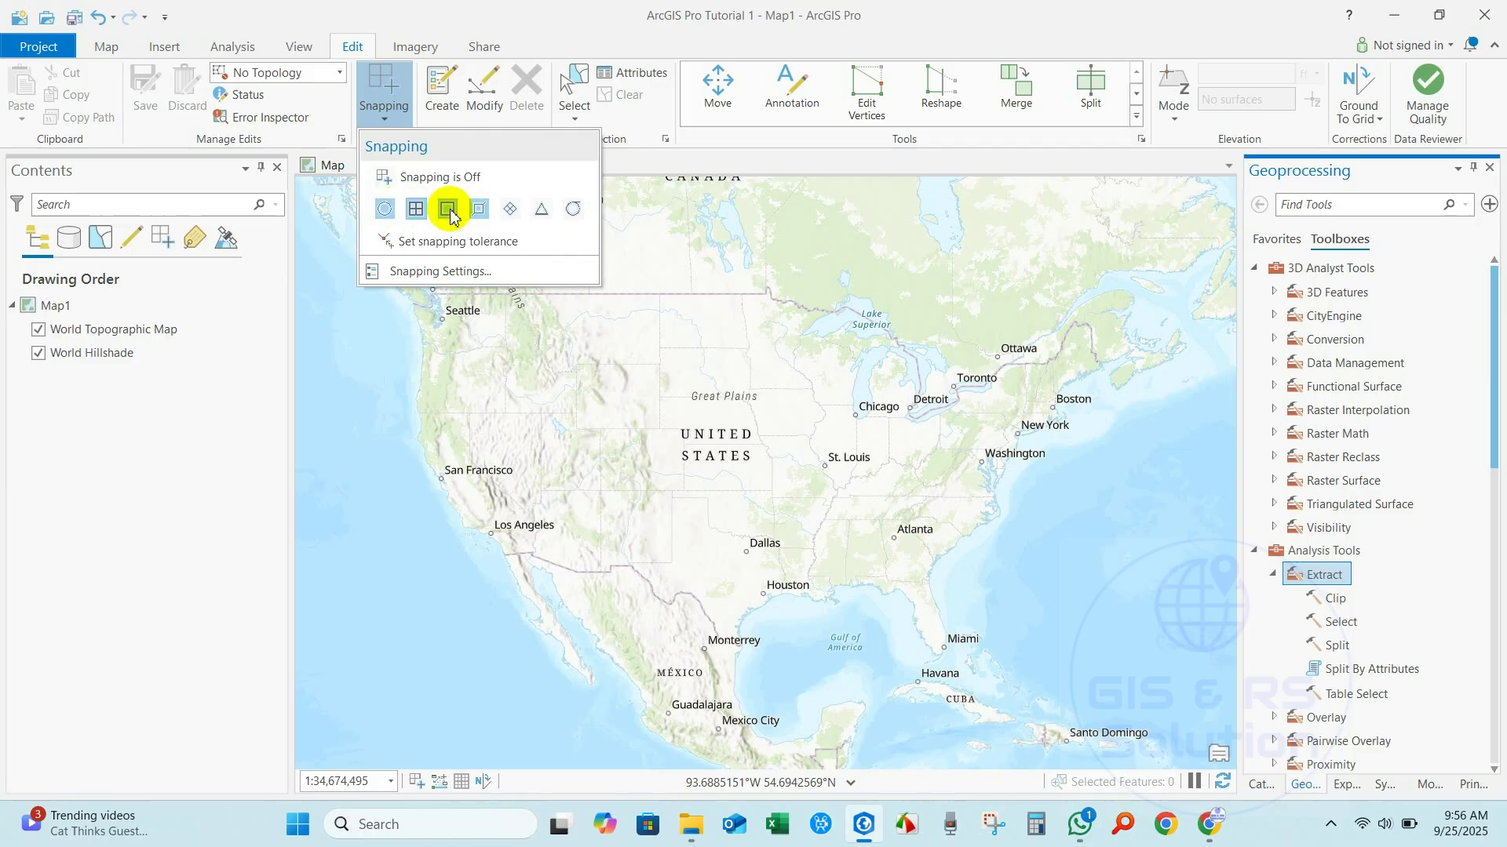
left_click(214, 390)
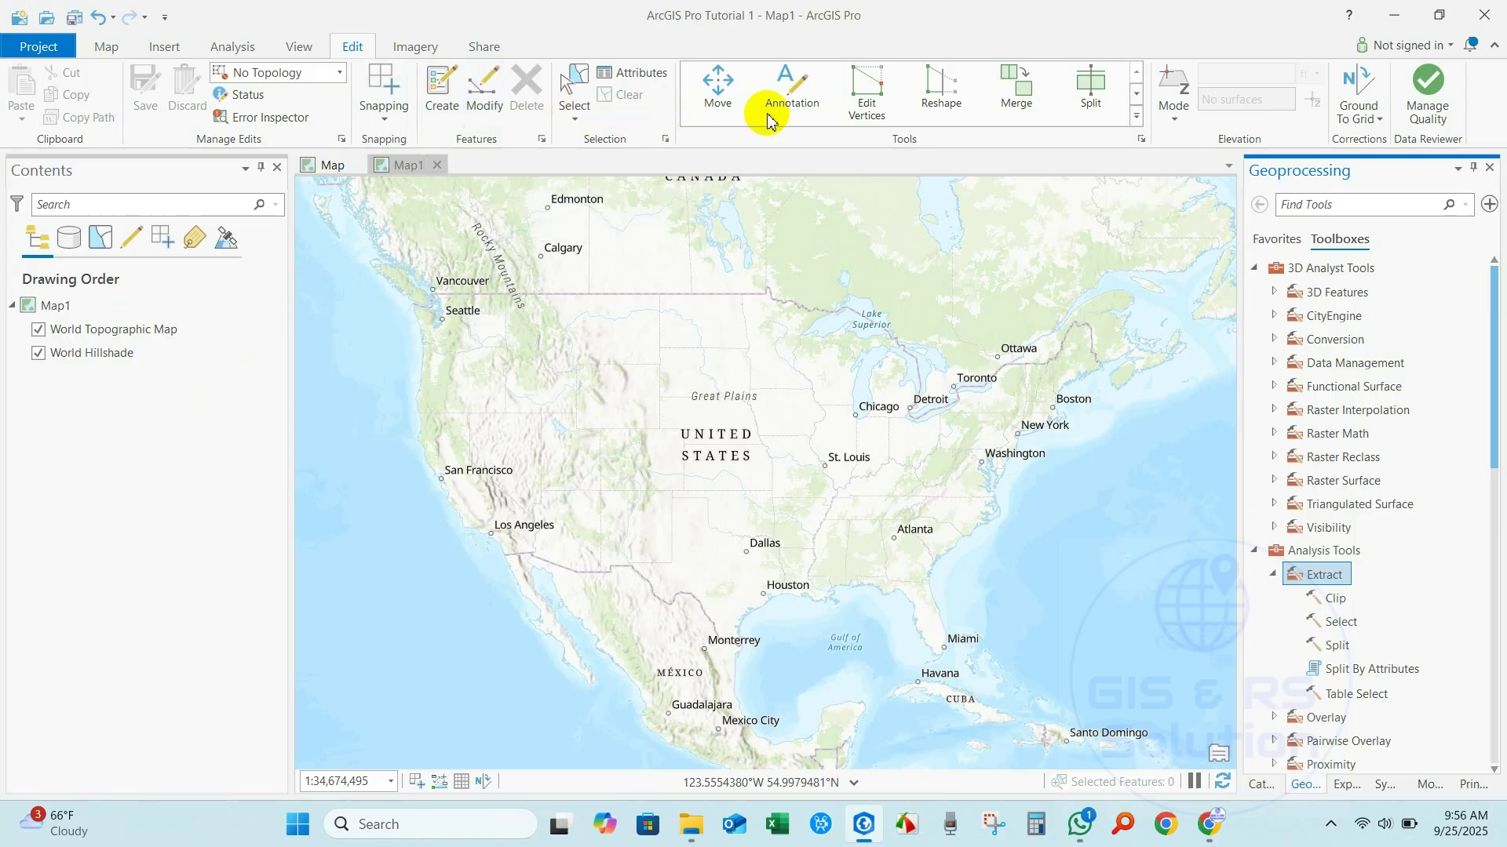
Step: Expand the full editing Tools gallery, browse it, and close it again
left_click(1137, 116)
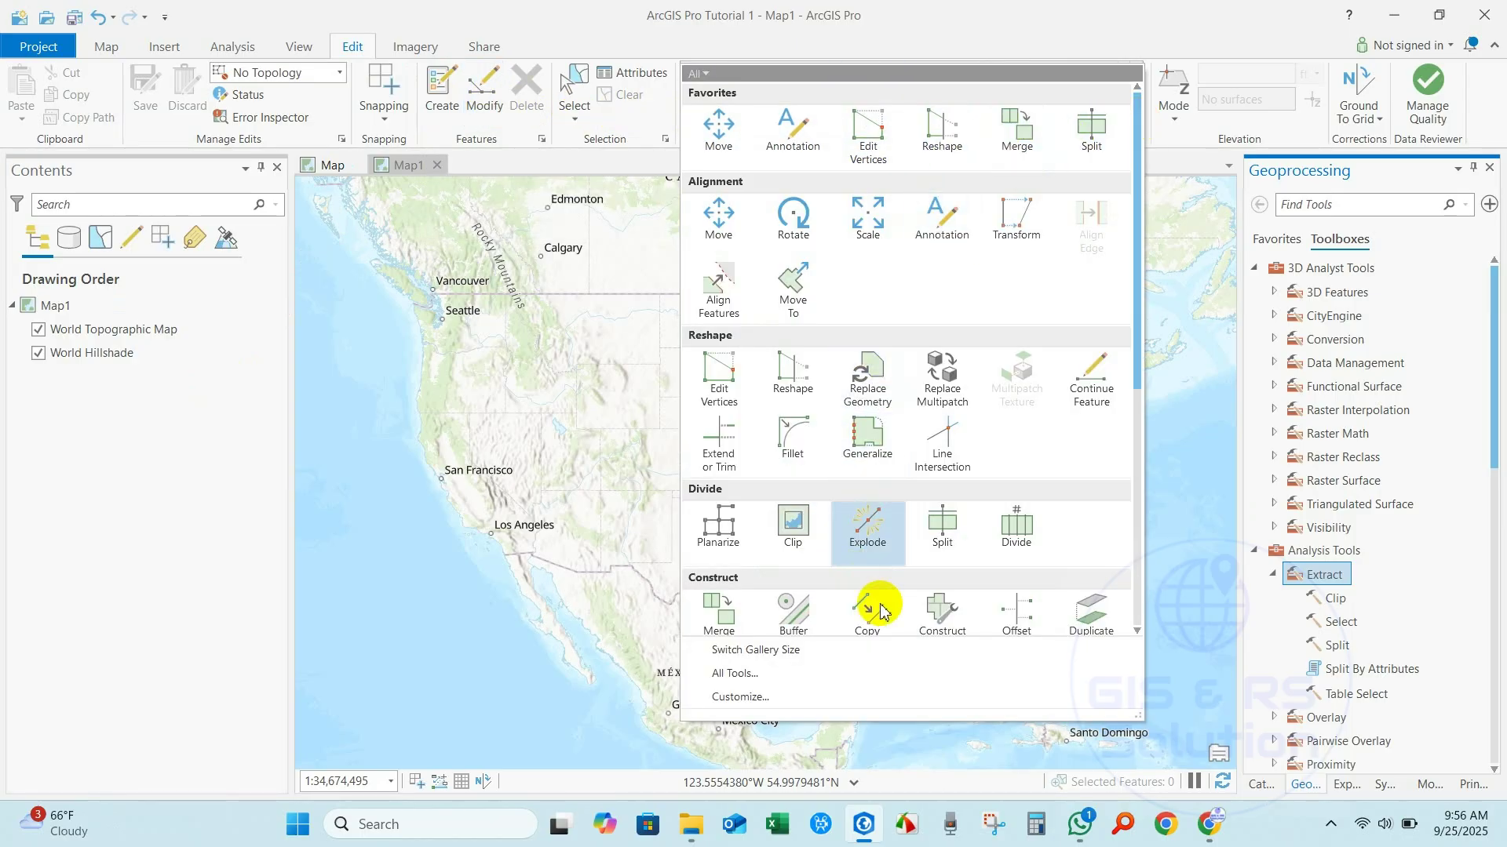
scroll(1061, 306, "down", 6)
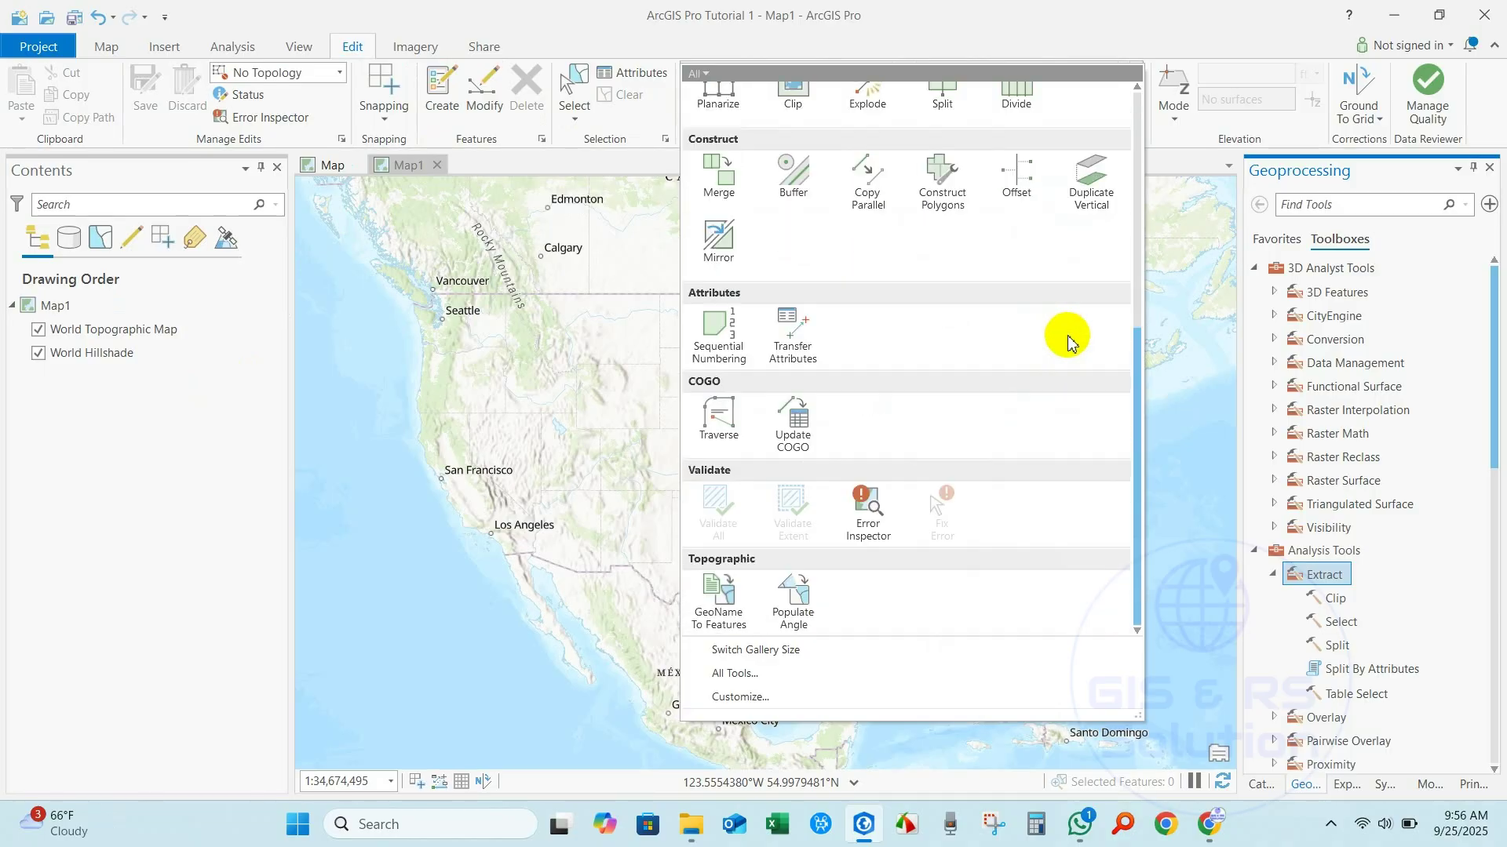
scroll(1069, 339, "up", 6)
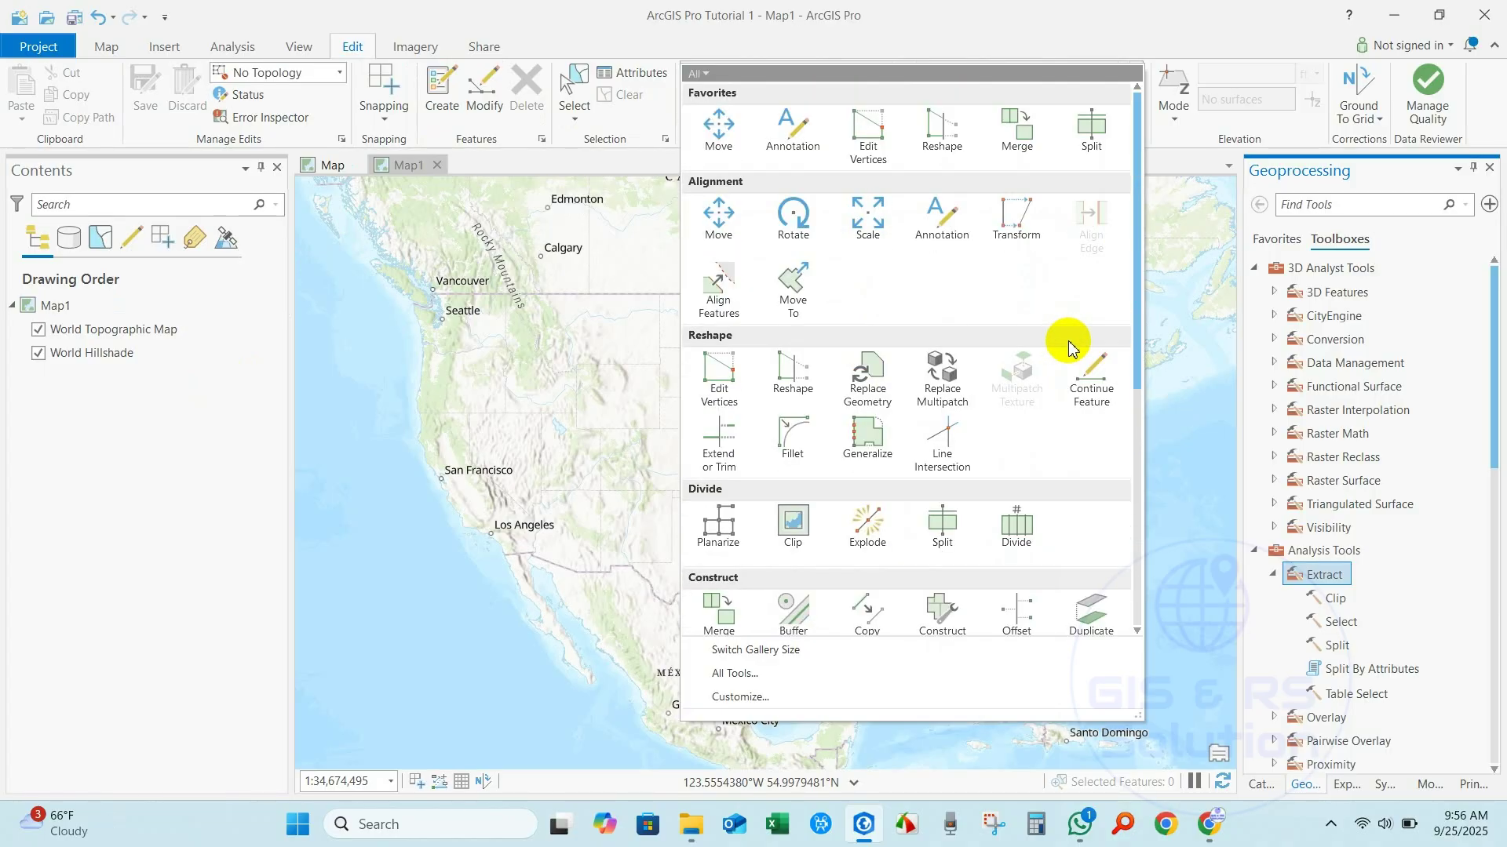
left_click(1109, 12)
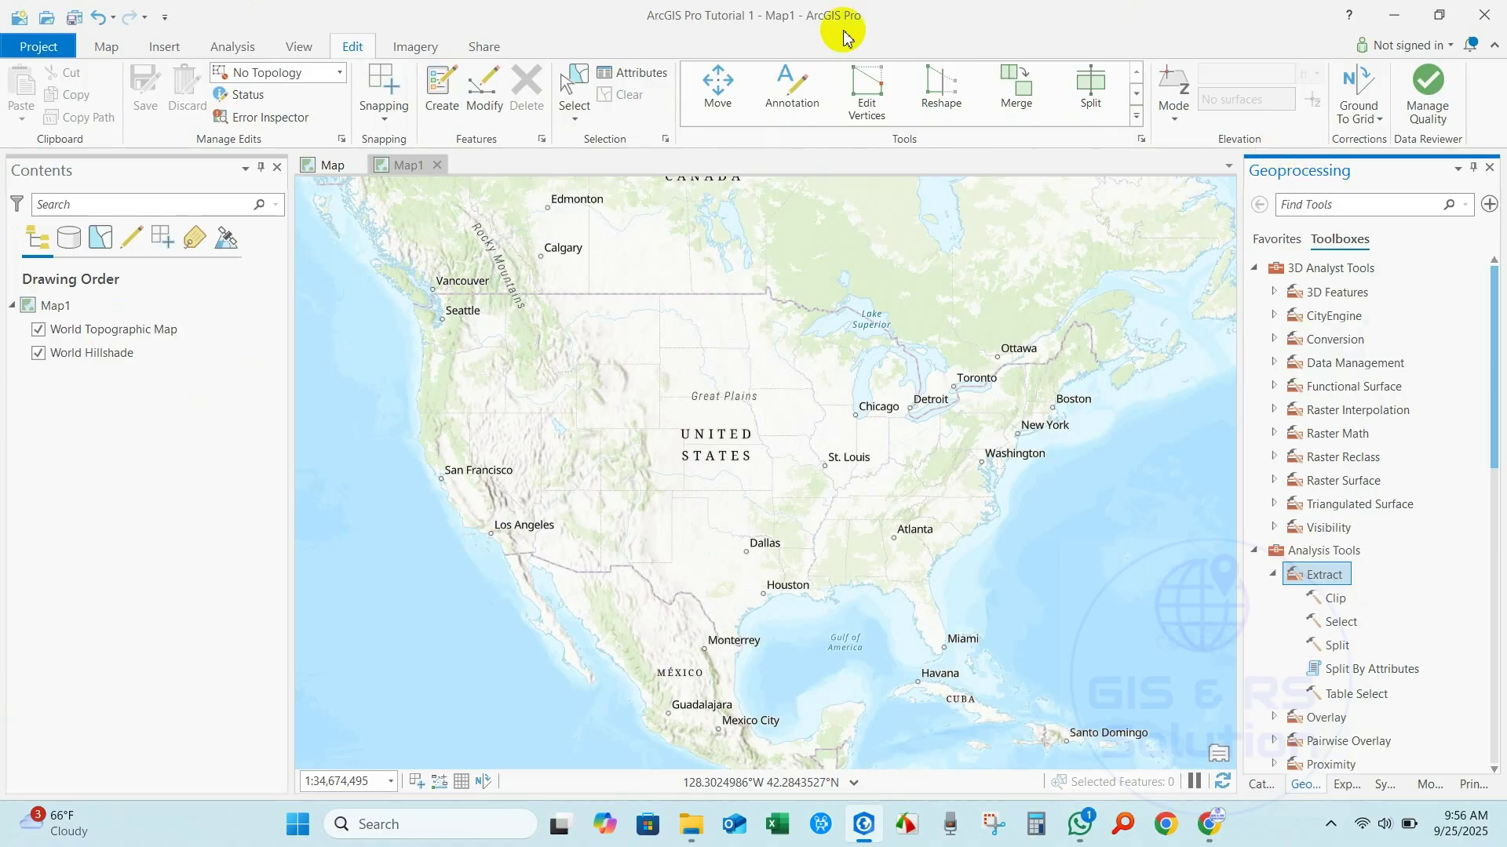
Step: Glance at the Imagery tab, then bring up the Share tab's packaging, printing and export tools
left_click(416, 49)
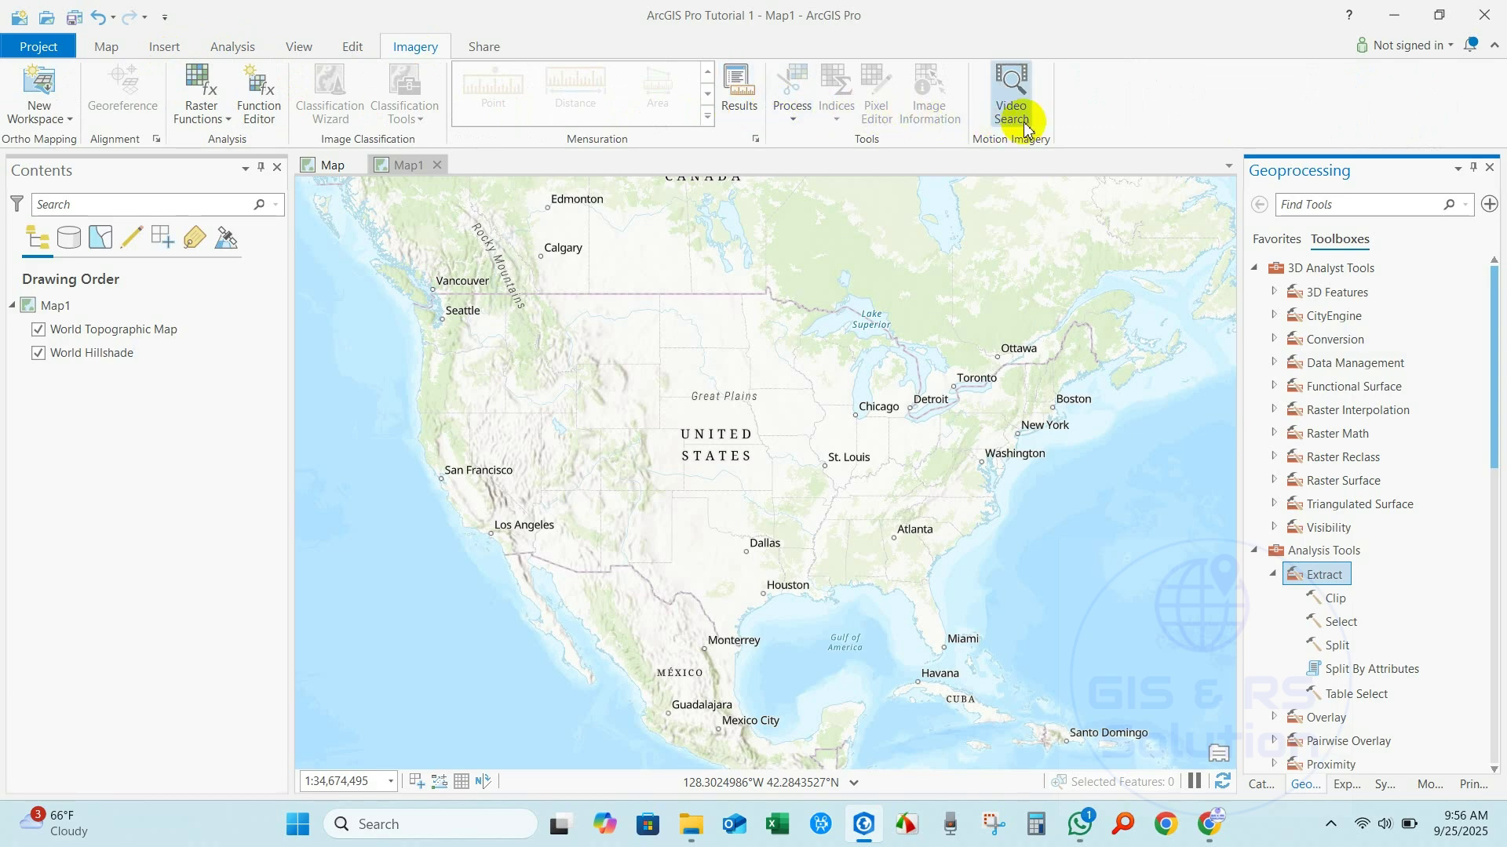
left_click(486, 47)
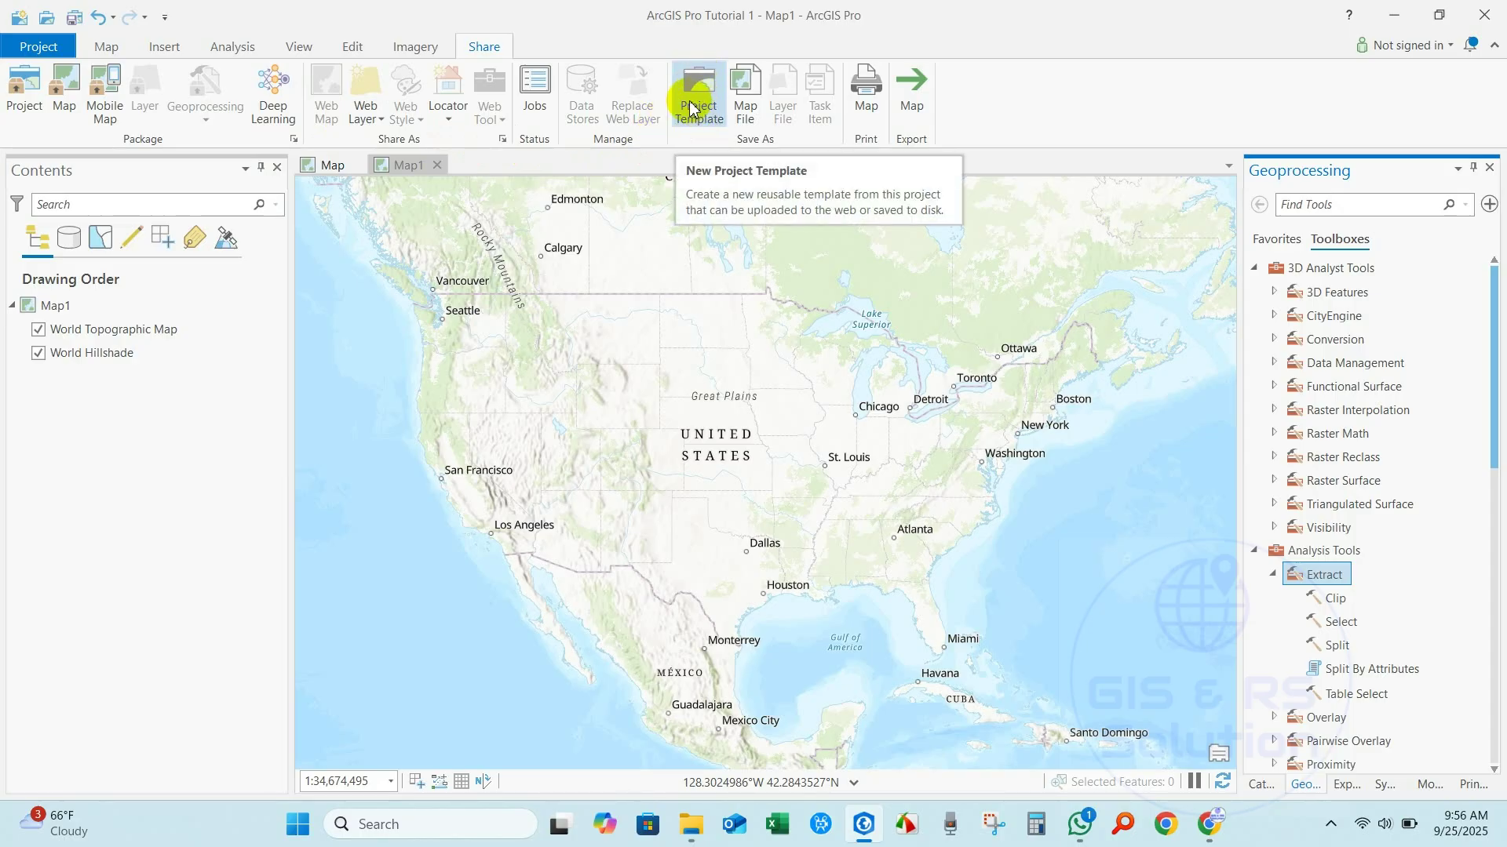
Step: Open Print Map for Map1 and review paper sizes, keeping Letter
left_click(867, 101)
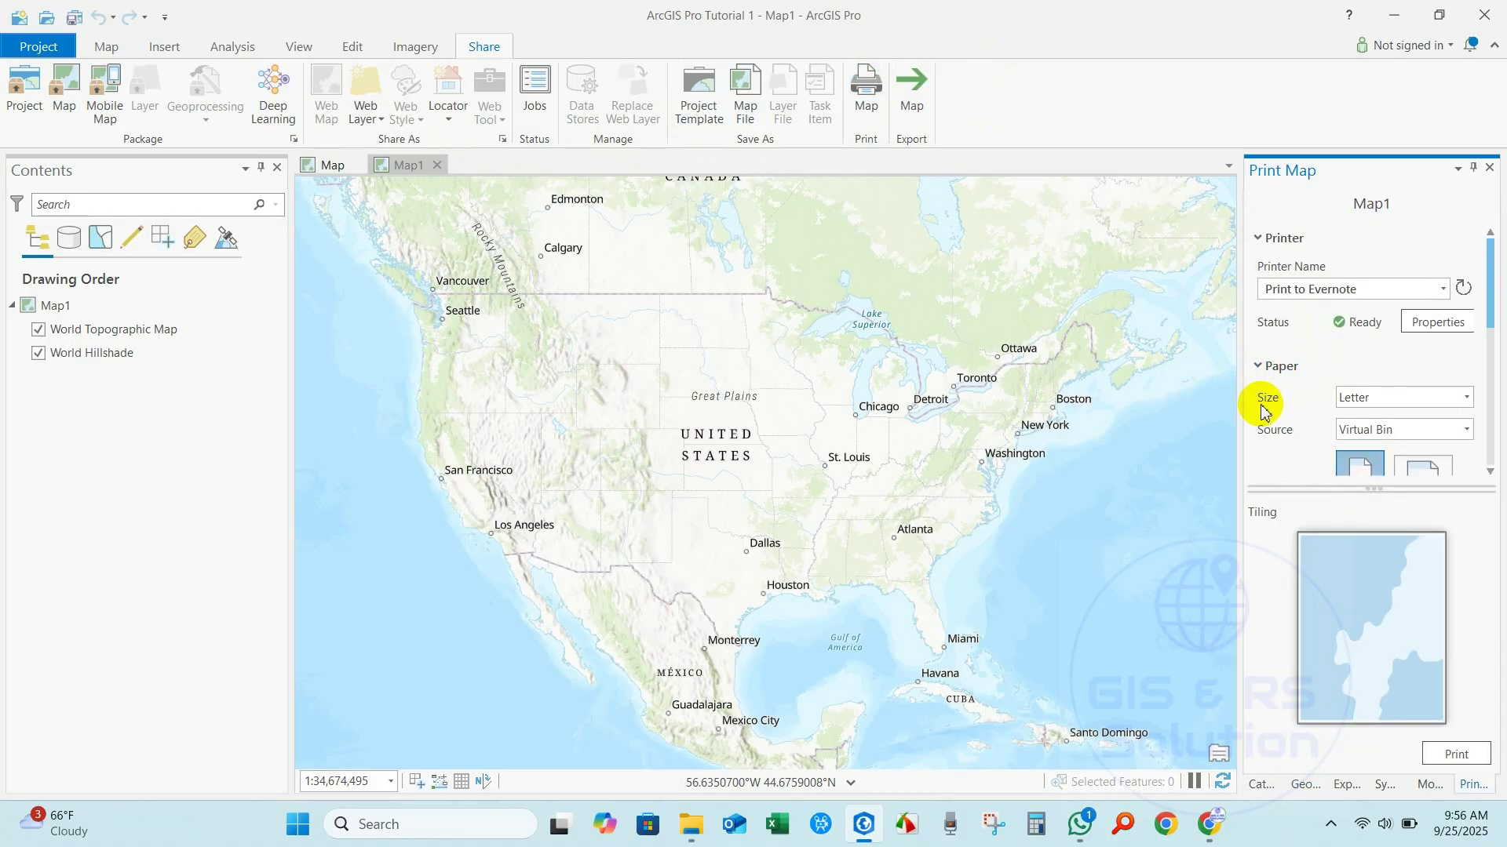
left_click(1368, 401)
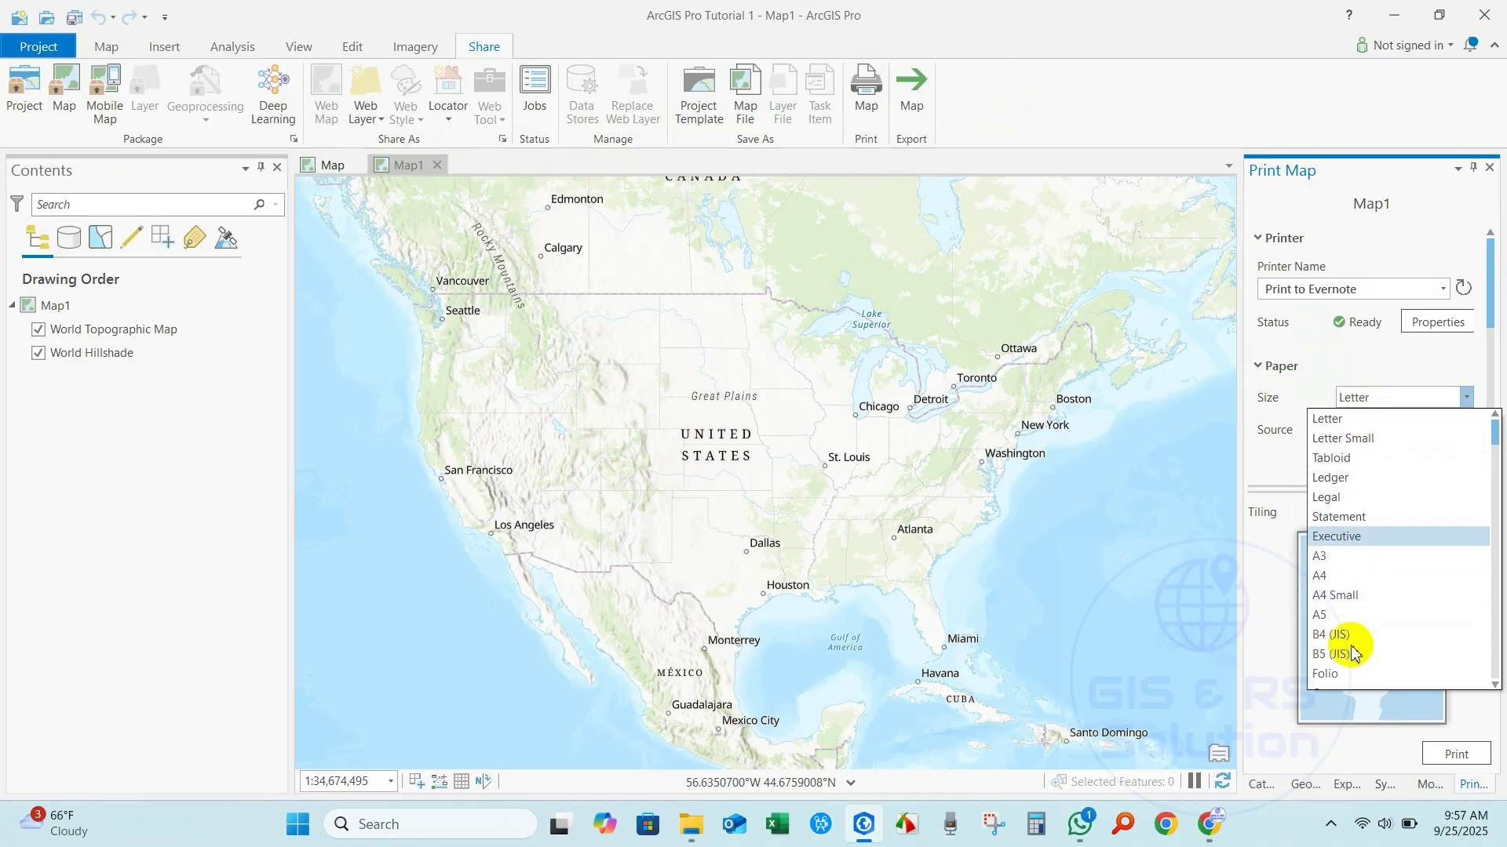
left_click(1246, 449)
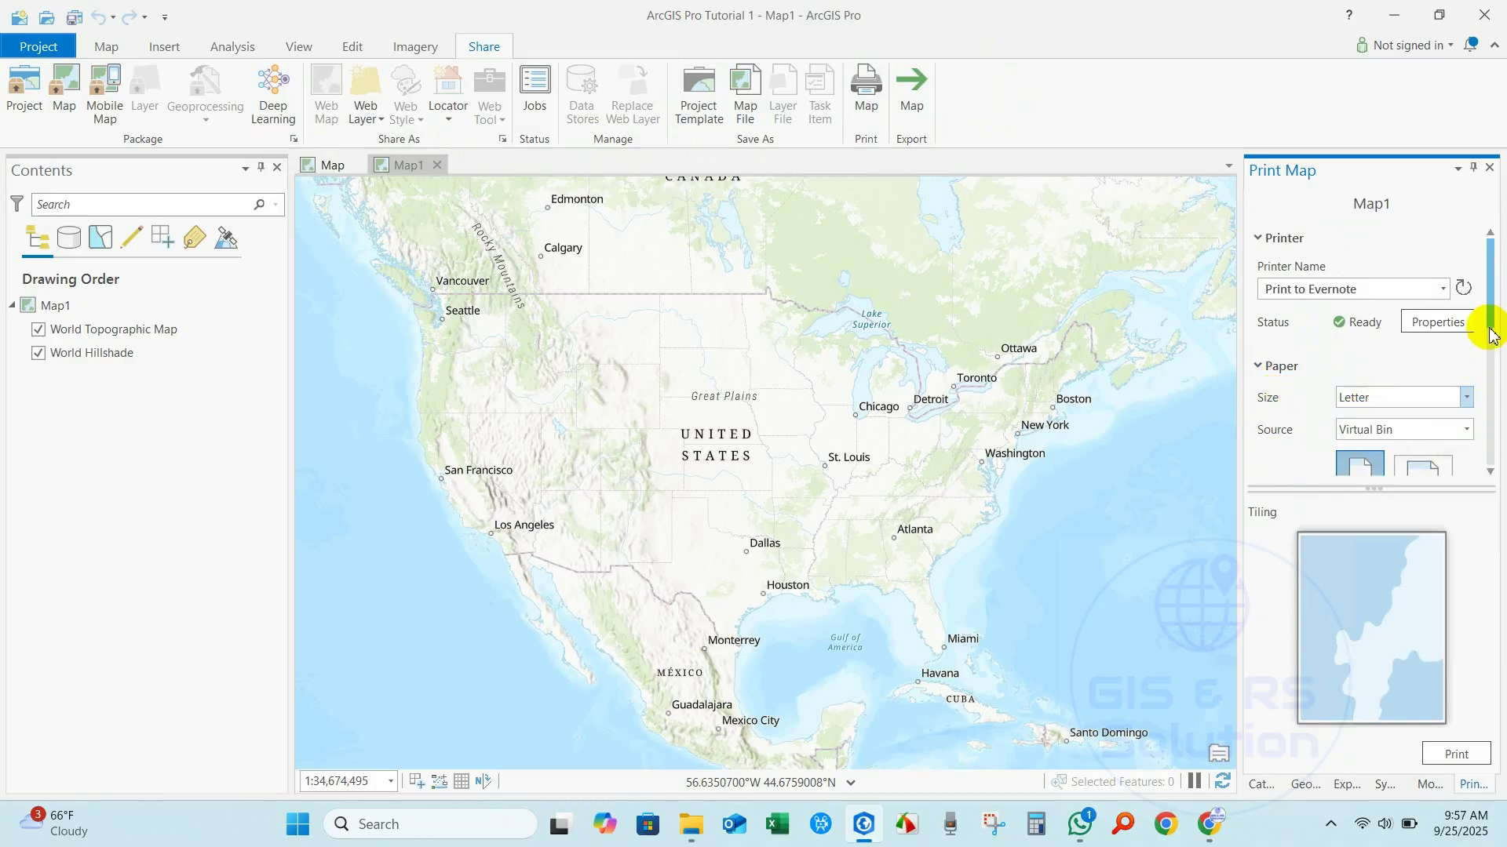
Step: Enlarge the Print Map pane and expand its Output Quality settings
left_click_drag(1462, 491, 1446, 630)
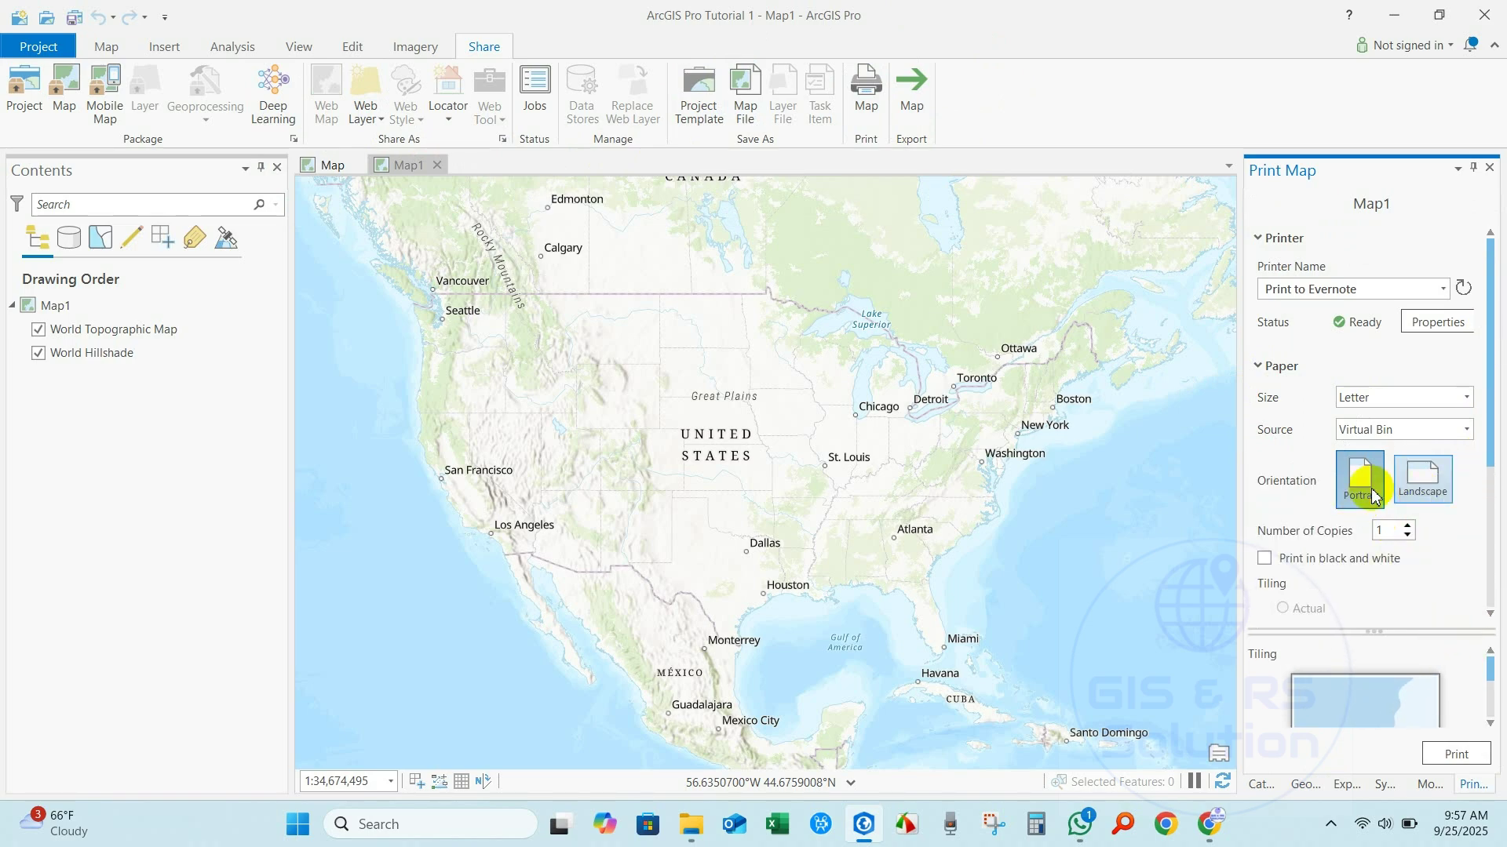
left_click_drag(1488, 424, 1486, 587)
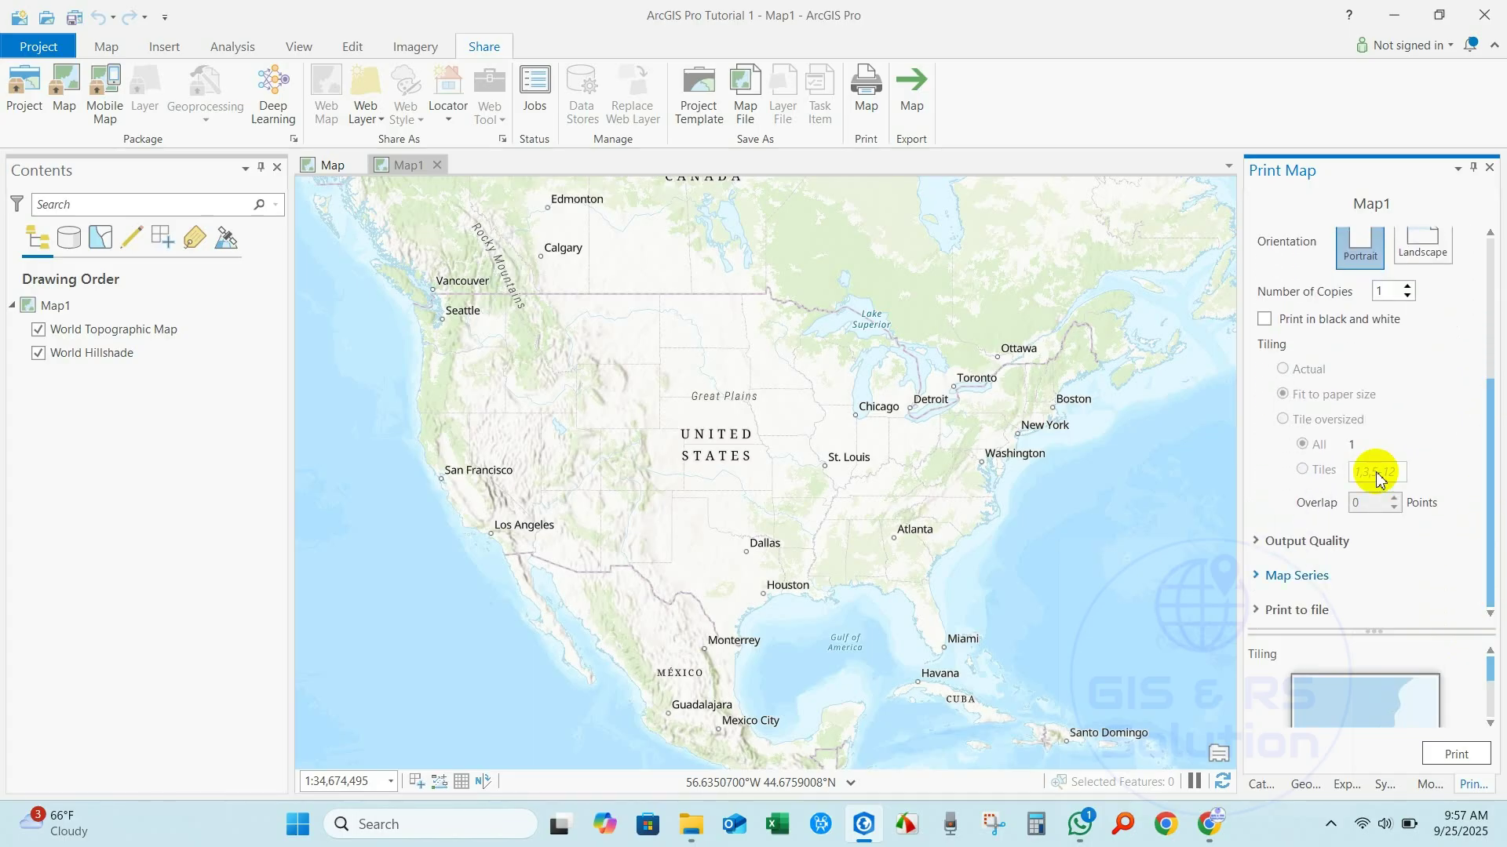
left_click(1325, 547)
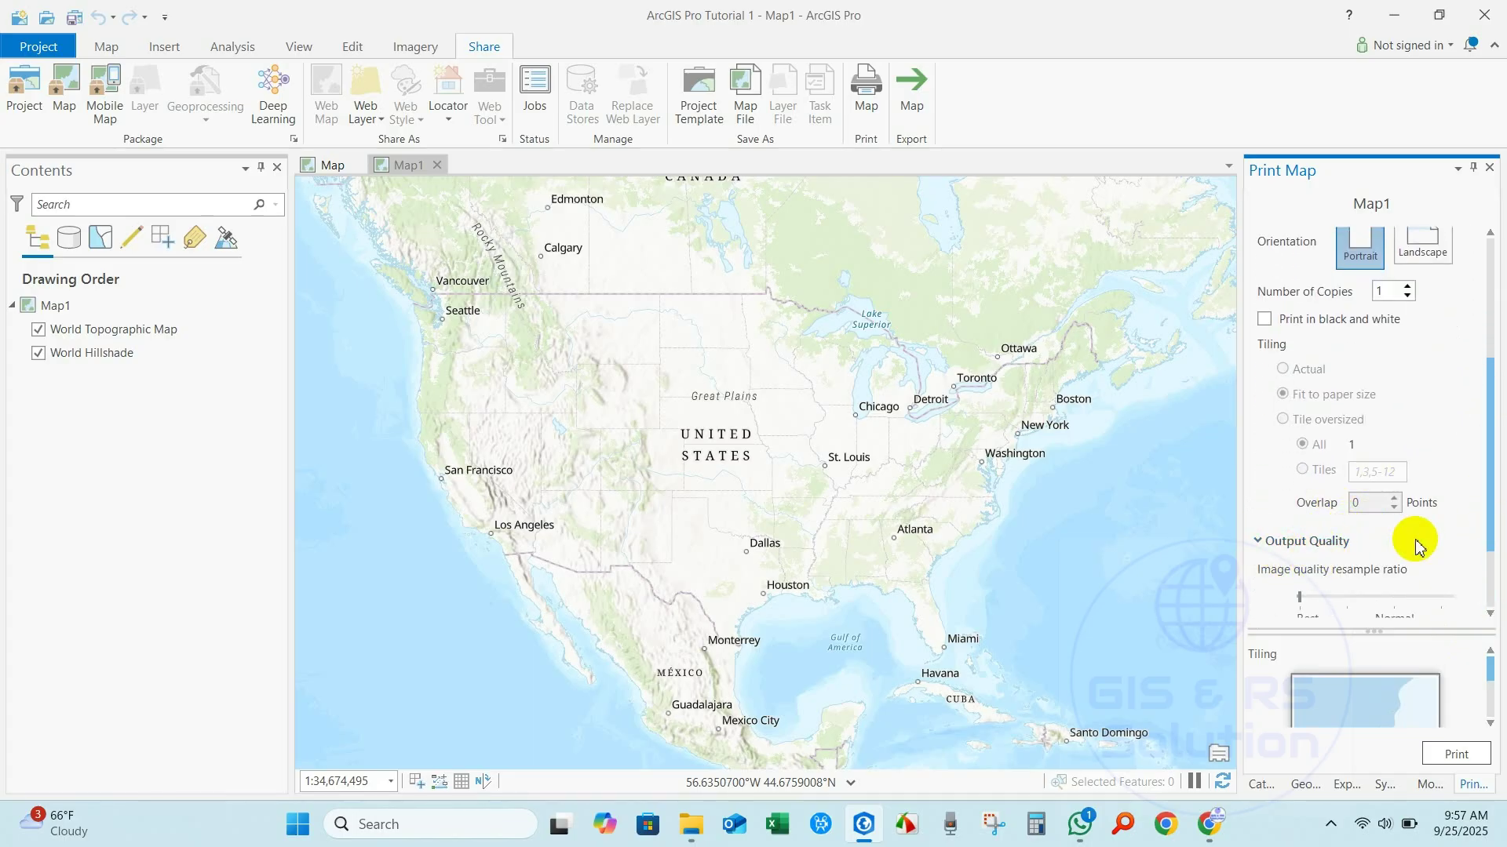
left_click_drag(1486, 482, 1446, 706)
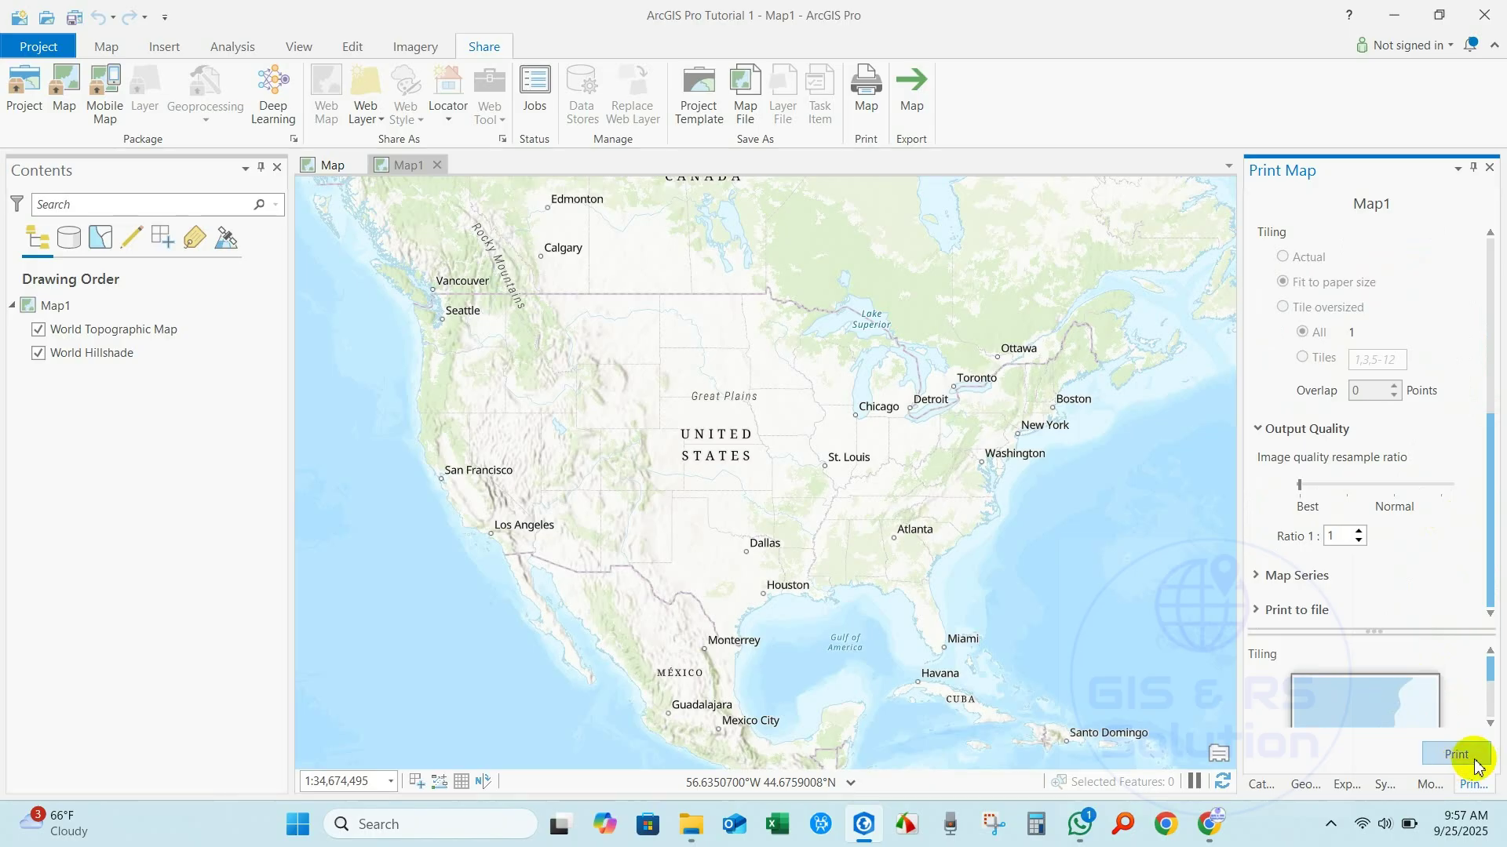
Step: Toggle between the Map and Map1 views twice, finishing on the Perth streets Map view
left_click(330, 164)
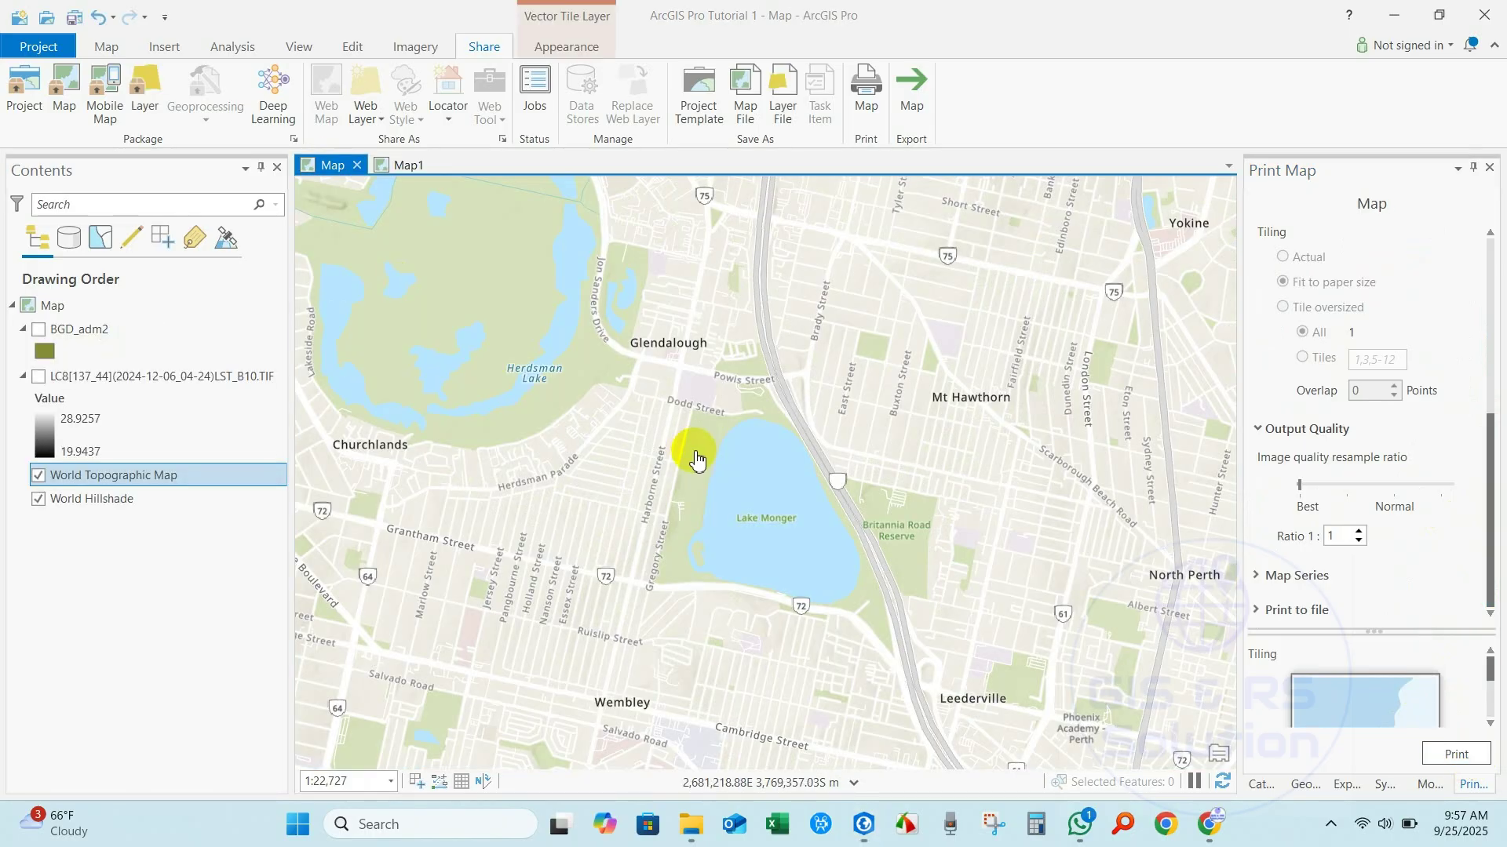
left_click(403, 167)
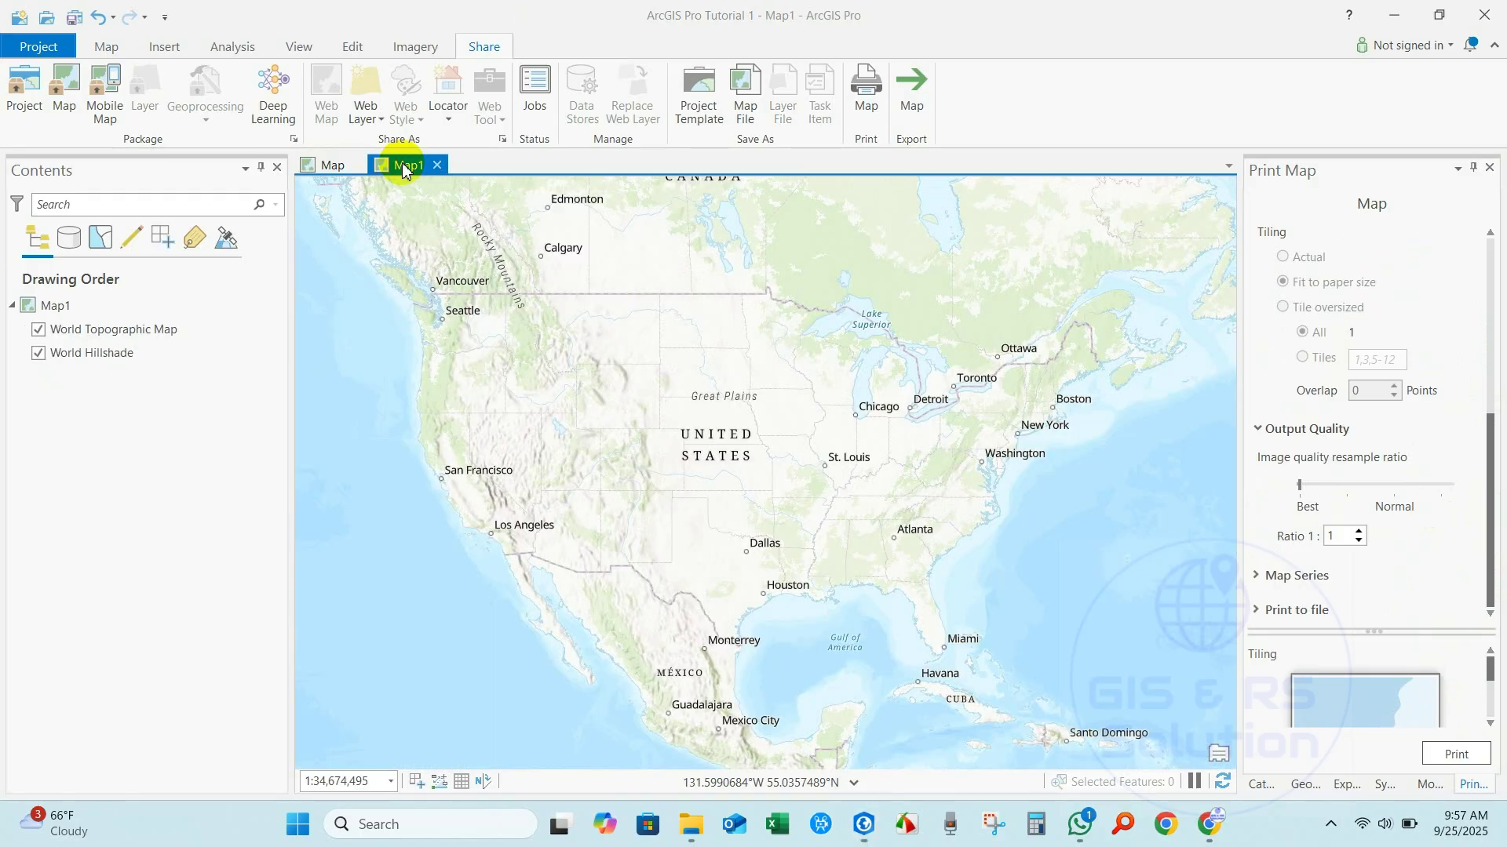
left_click(334, 168)
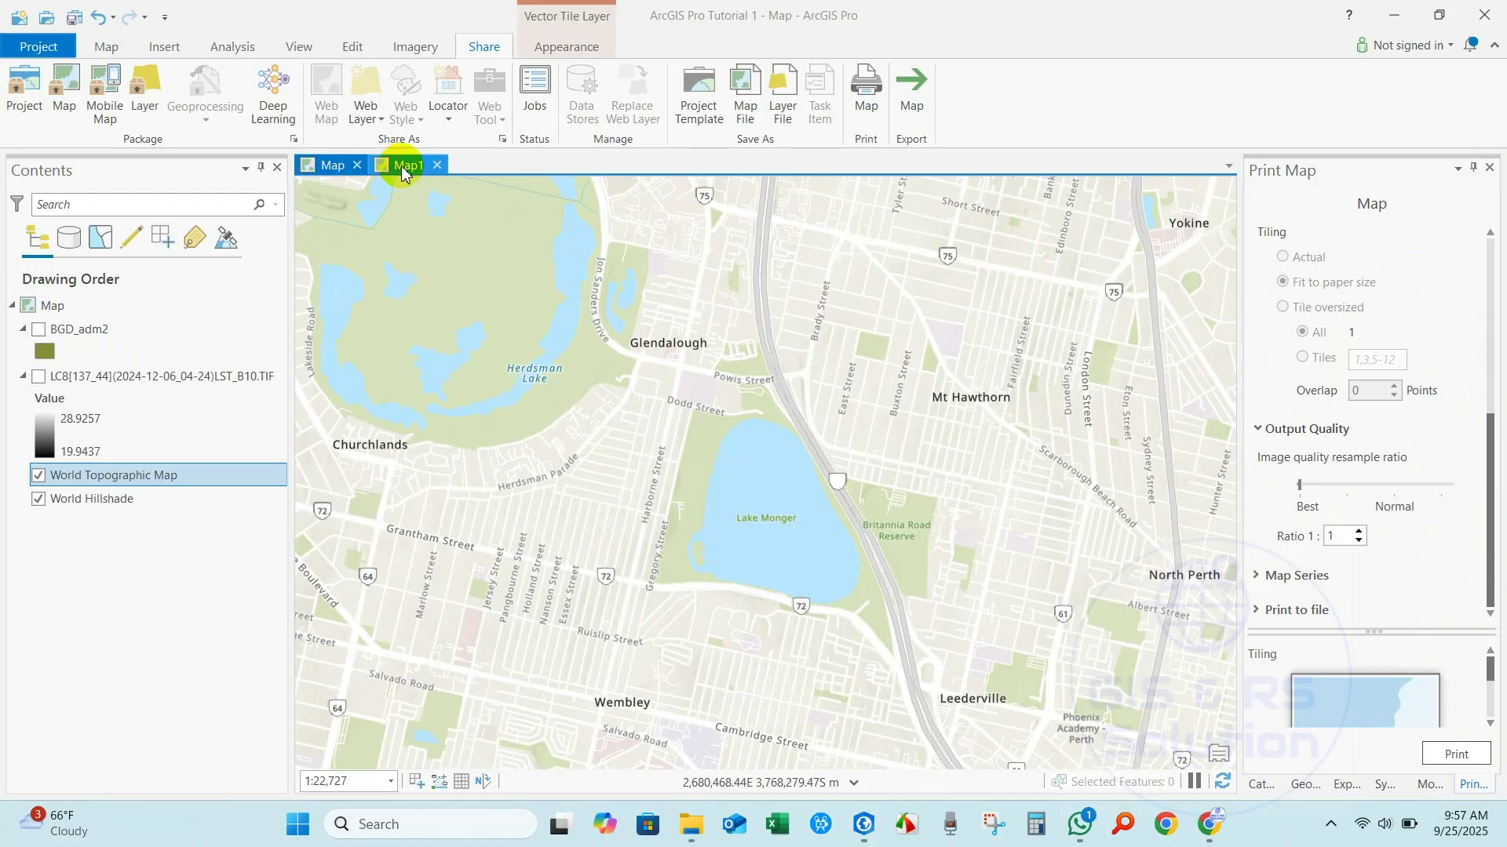
left_click(402, 168)
left_click(326, 166)
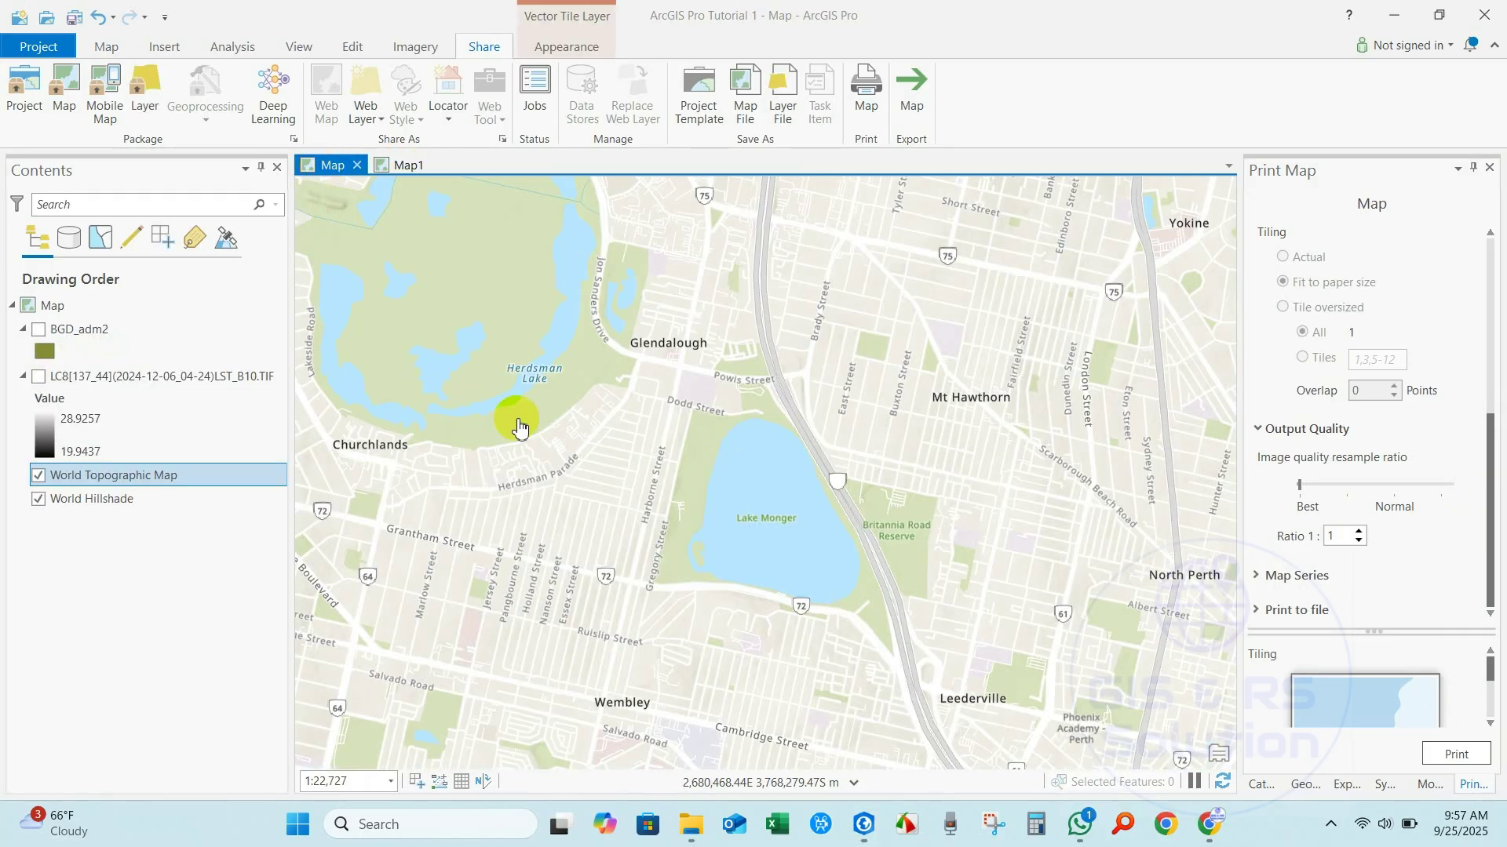